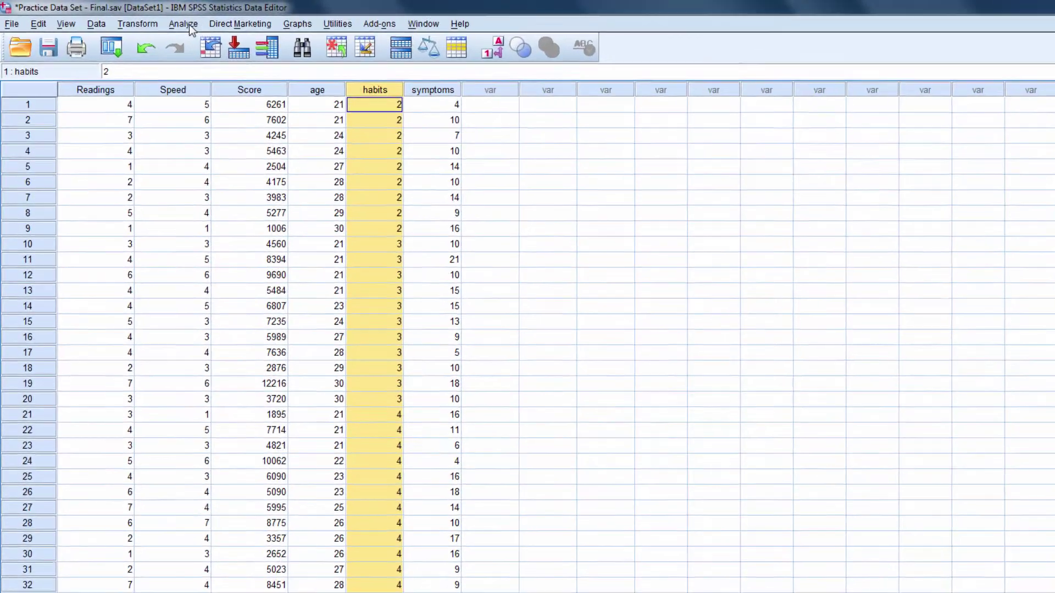
Step: Run Descriptives on age and habits, saving their standardized values as variables
left_click(151, 21)
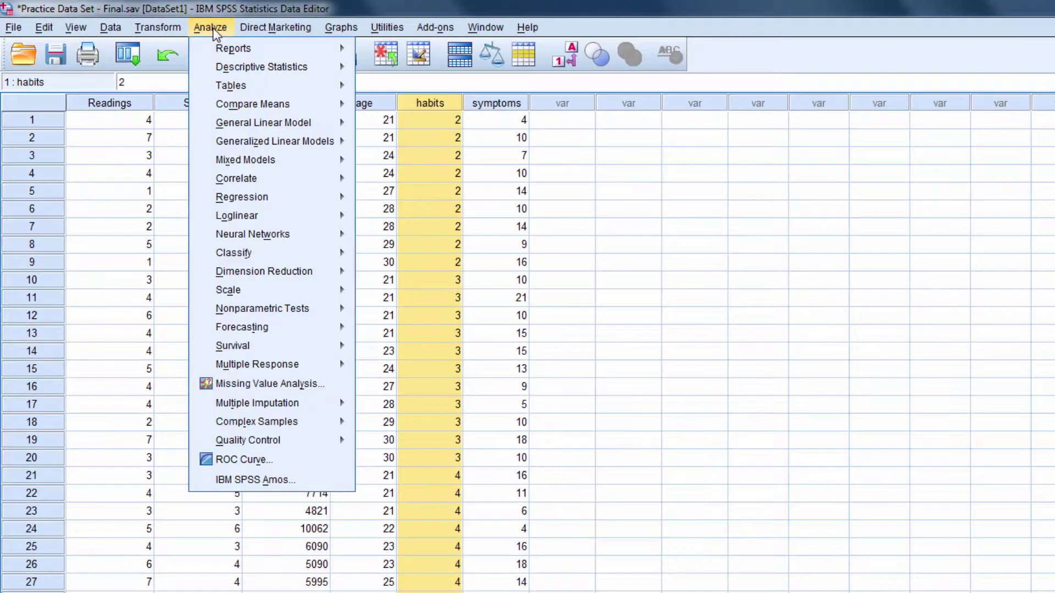
mouse_move(183, 50)
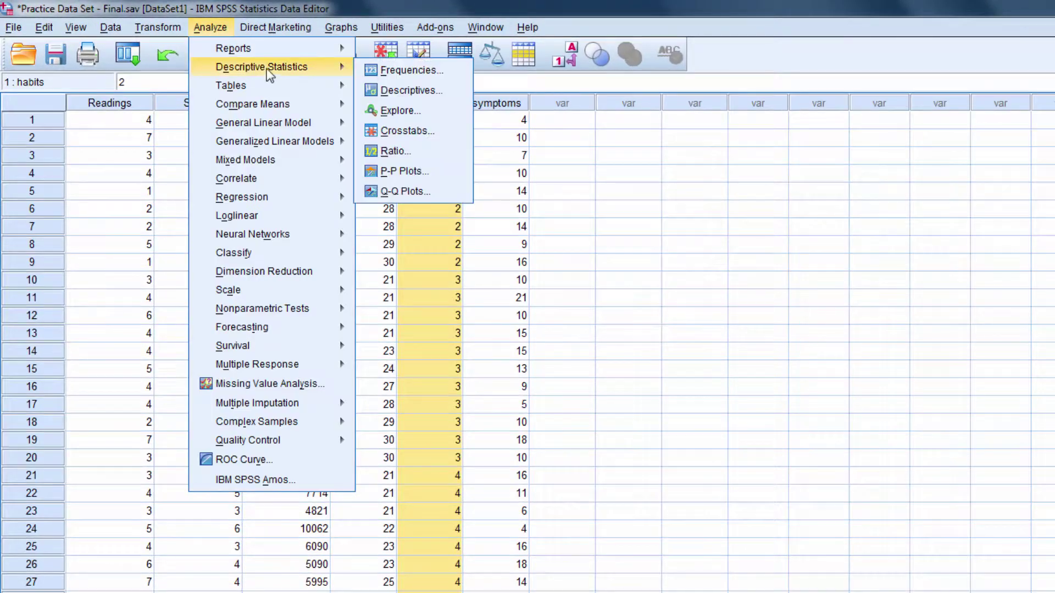
left_click(423, 91)
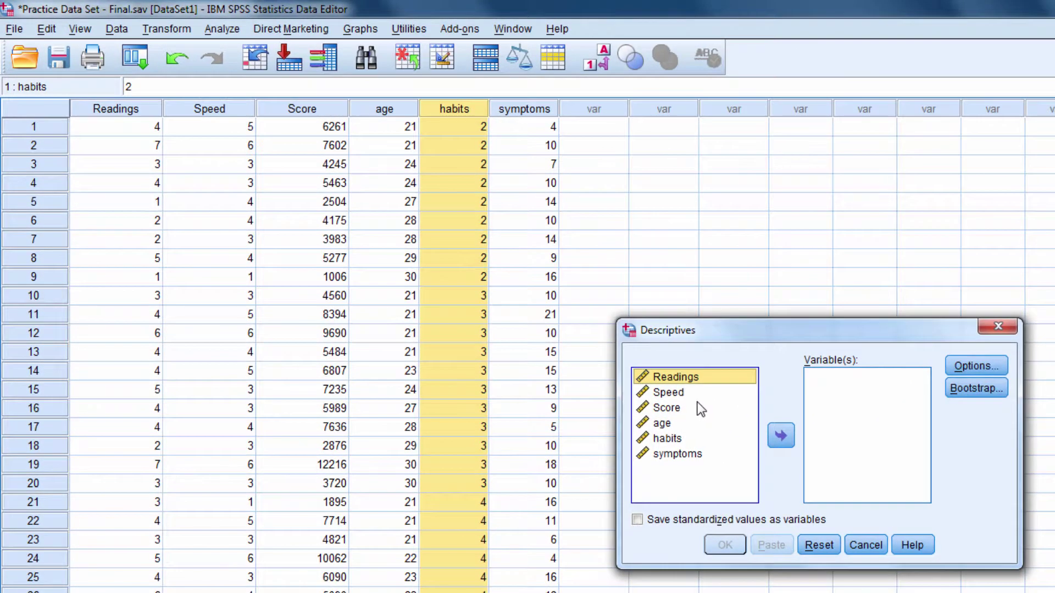
left_click(663, 427)
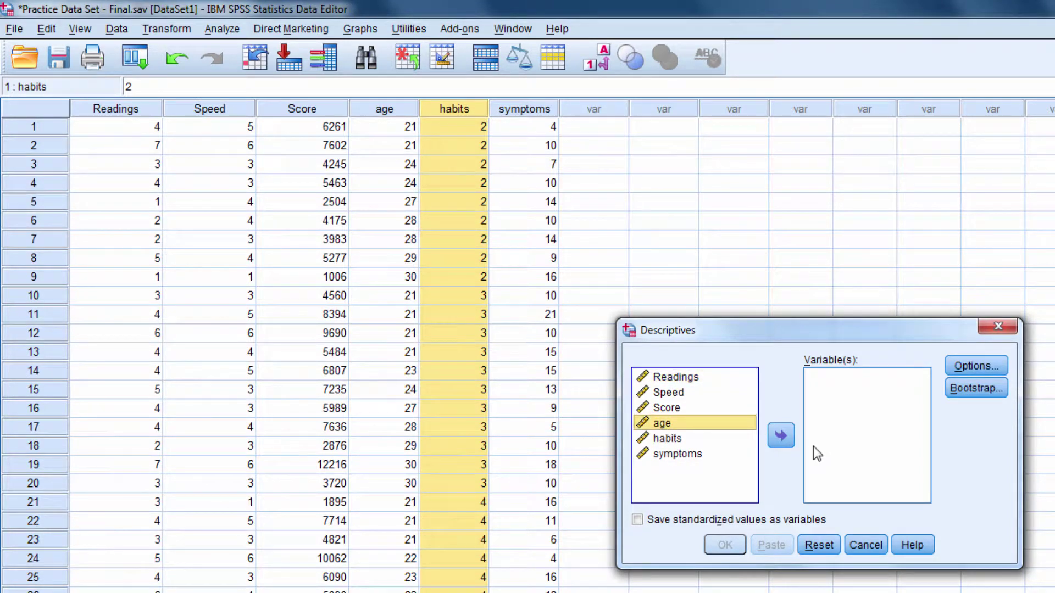
left_click(781, 436)
left_click(667, 424)
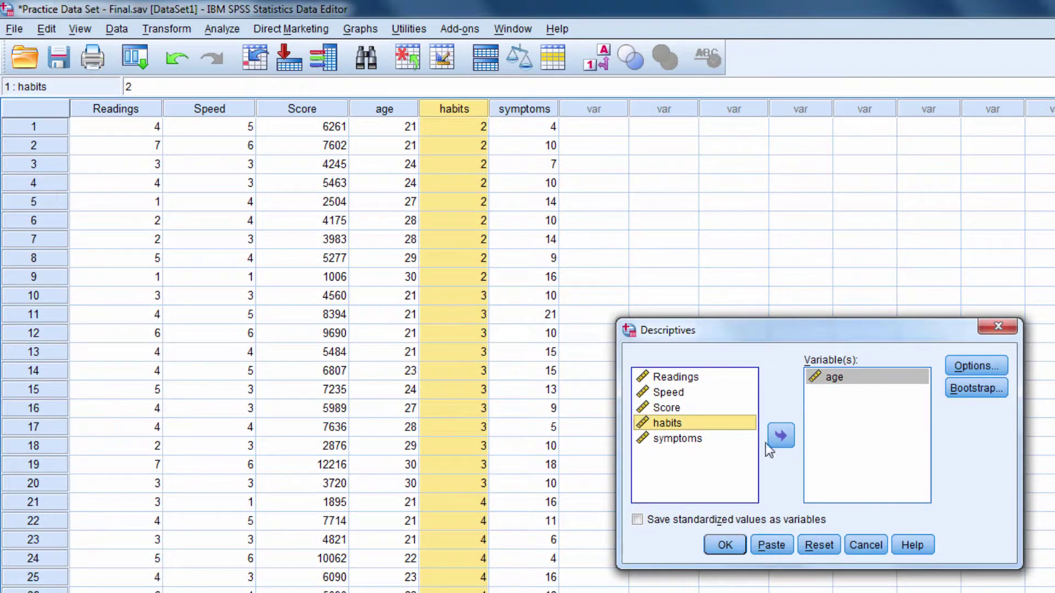
left_click(781, 436)
left_click(691, 521)
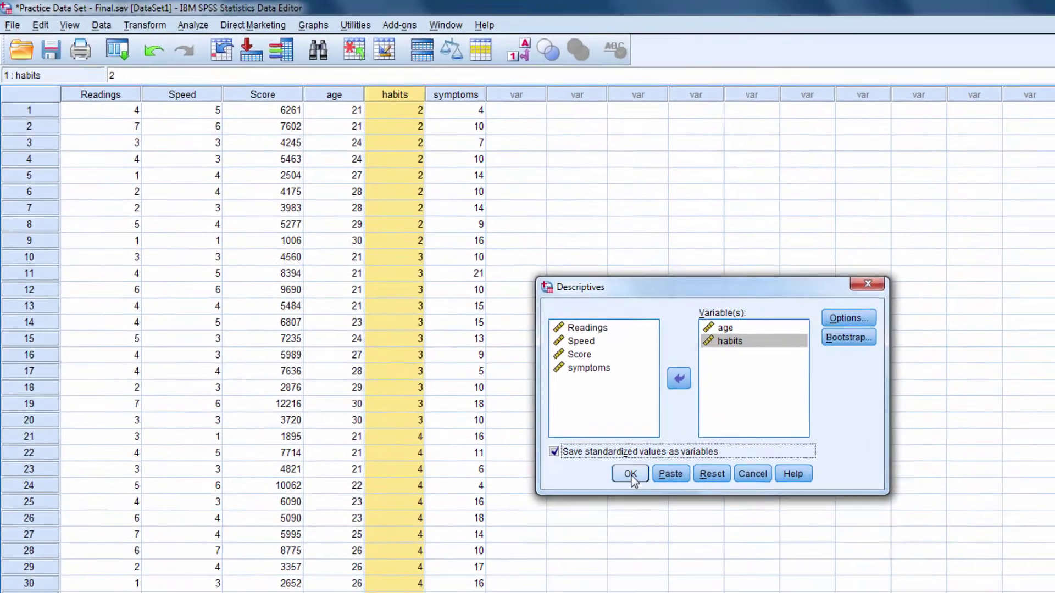
left_click(724, 546)
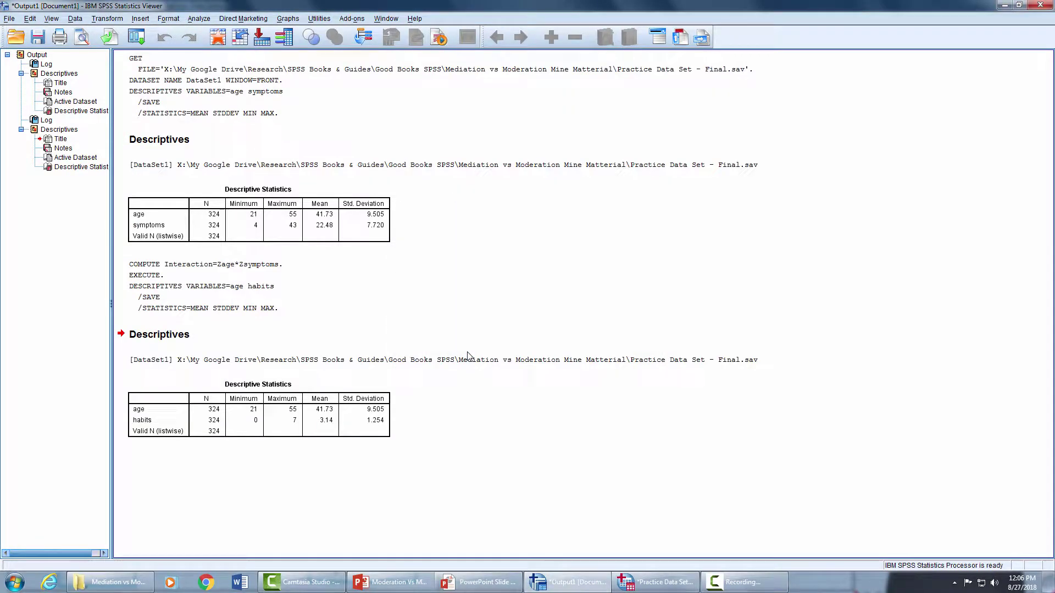
Step: Return to the data set and examine the standardized Zage and Zhabits columns
key("alt+Tab")
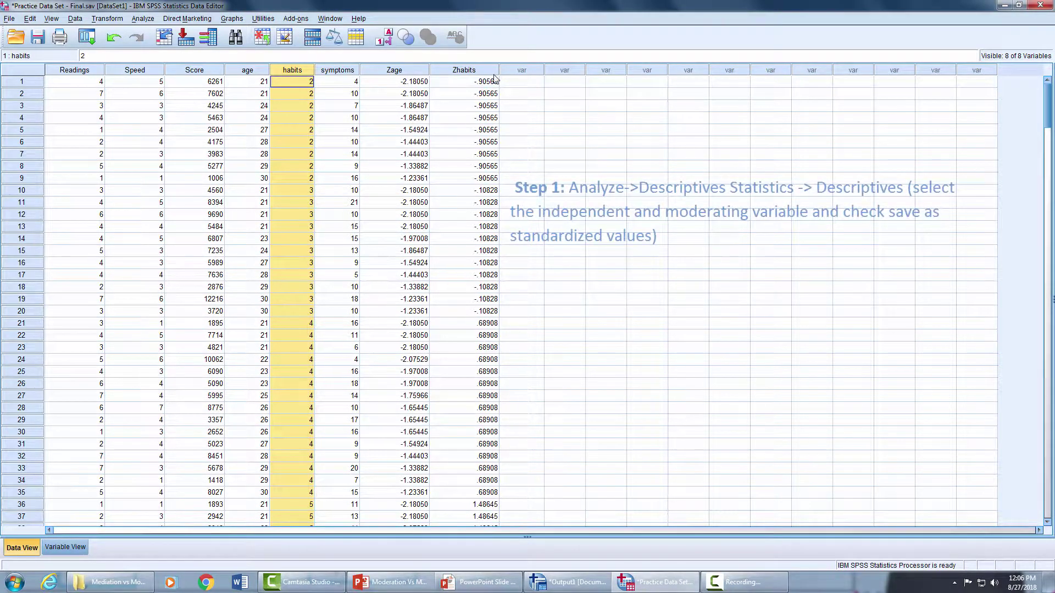
left_click(524, 71)
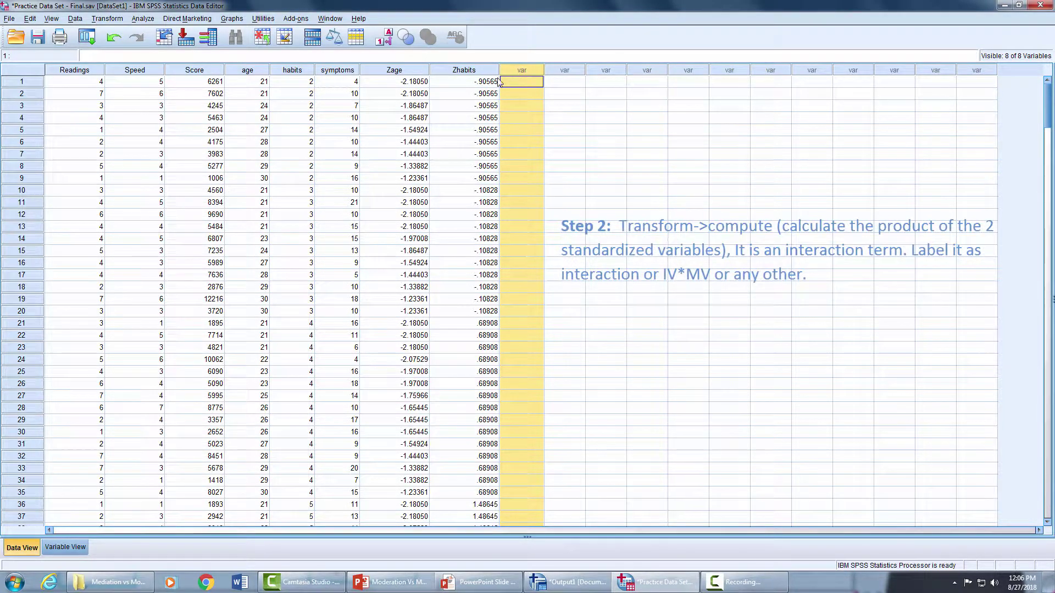
left_click(401, 76)
left_click(475, 72)
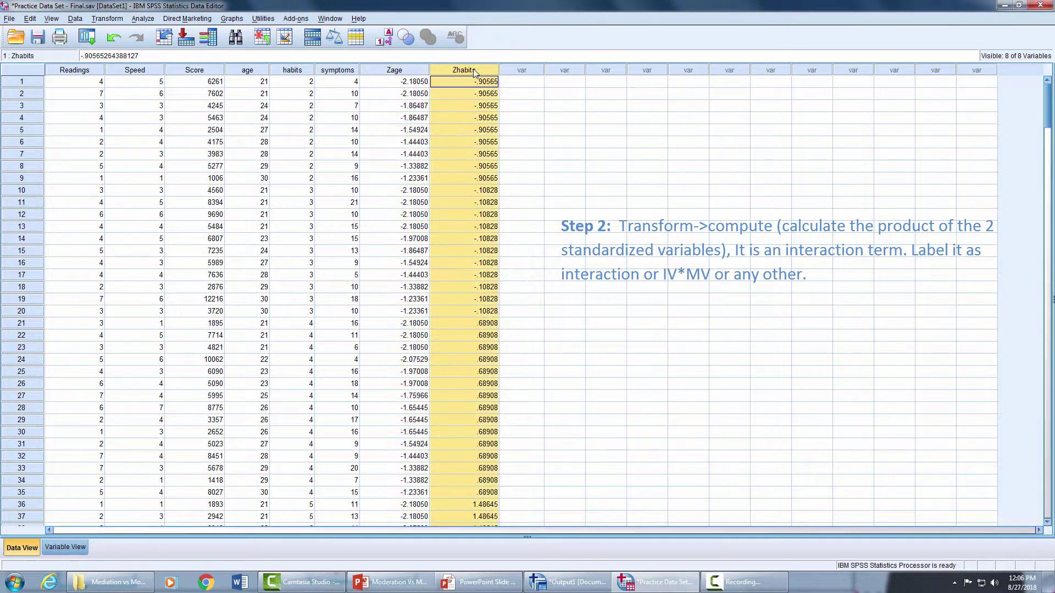
left_click(415, 73)
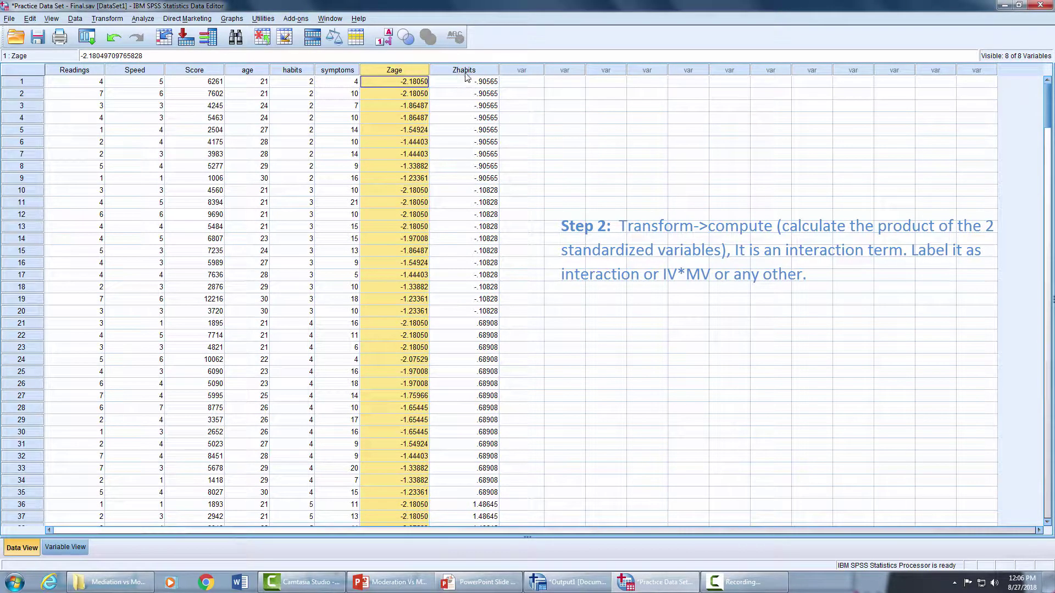
left_click(466, 77)
left_click(415, 76)
left_click(472, 73)
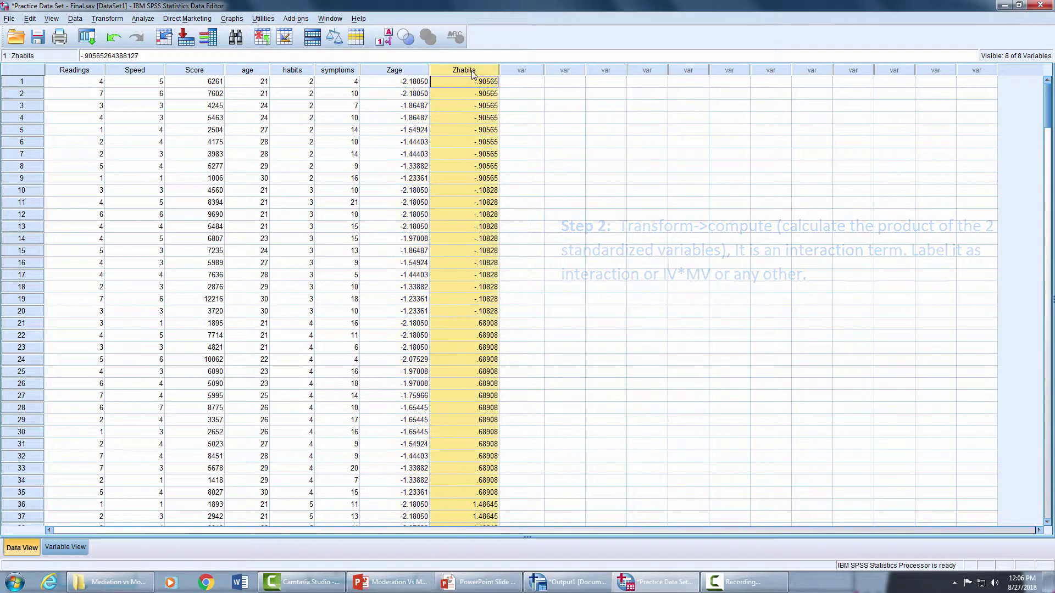
Step: Compute a new variable named Interaction with the numeric expression Zage*Zhabits
left_click(107, 18)
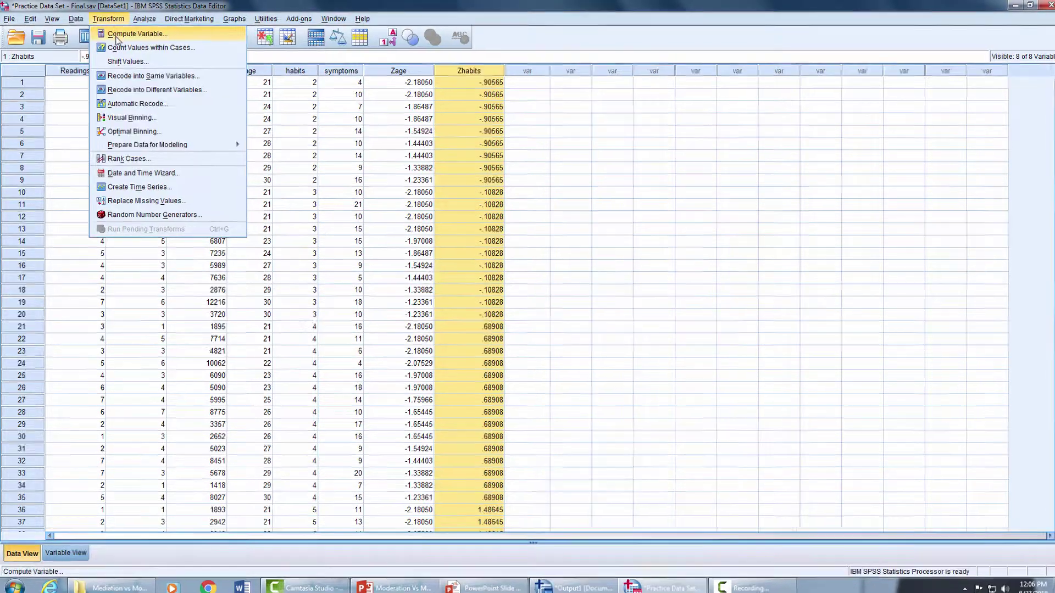
left_click(116, 35)
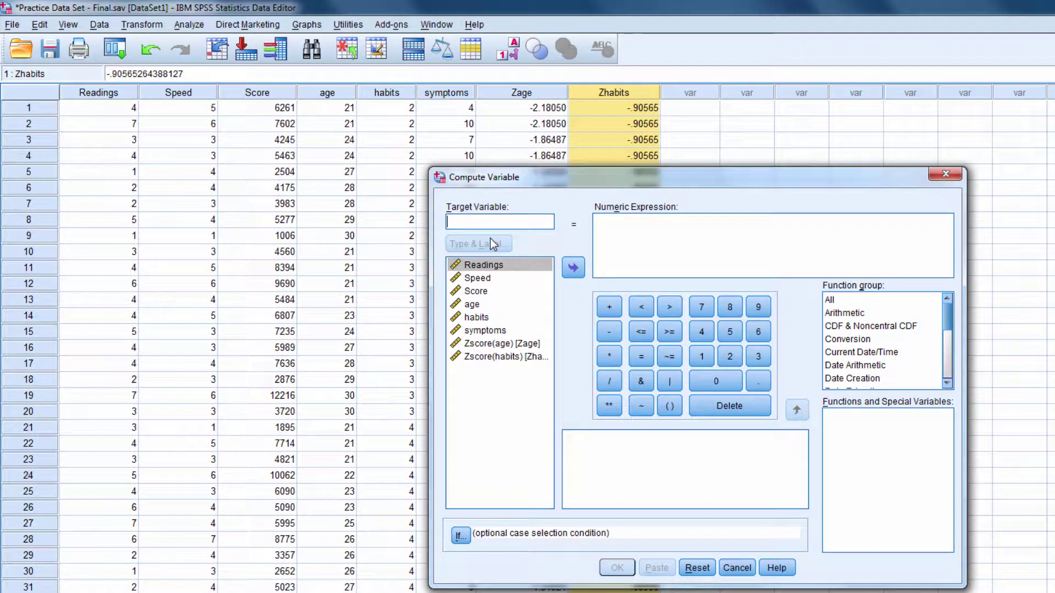
type("lmnt")
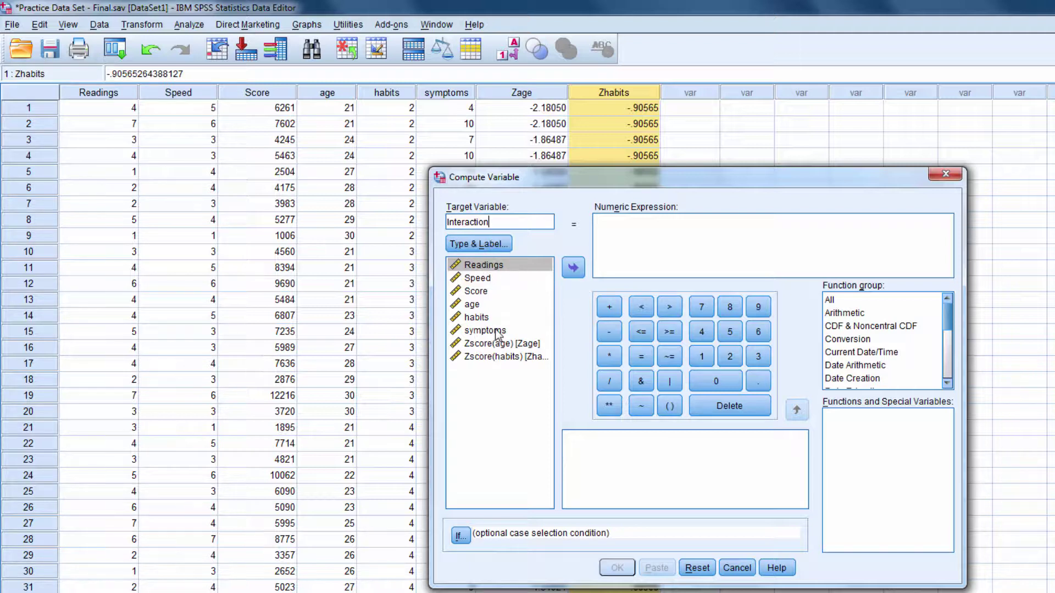
left_click(487, 345)
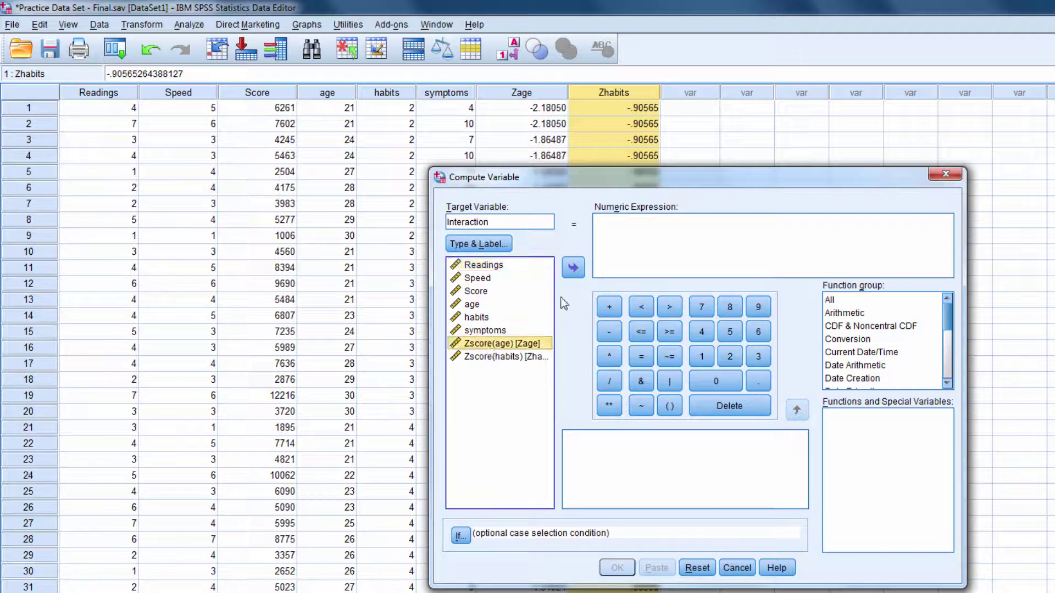
left_click(574, 269)
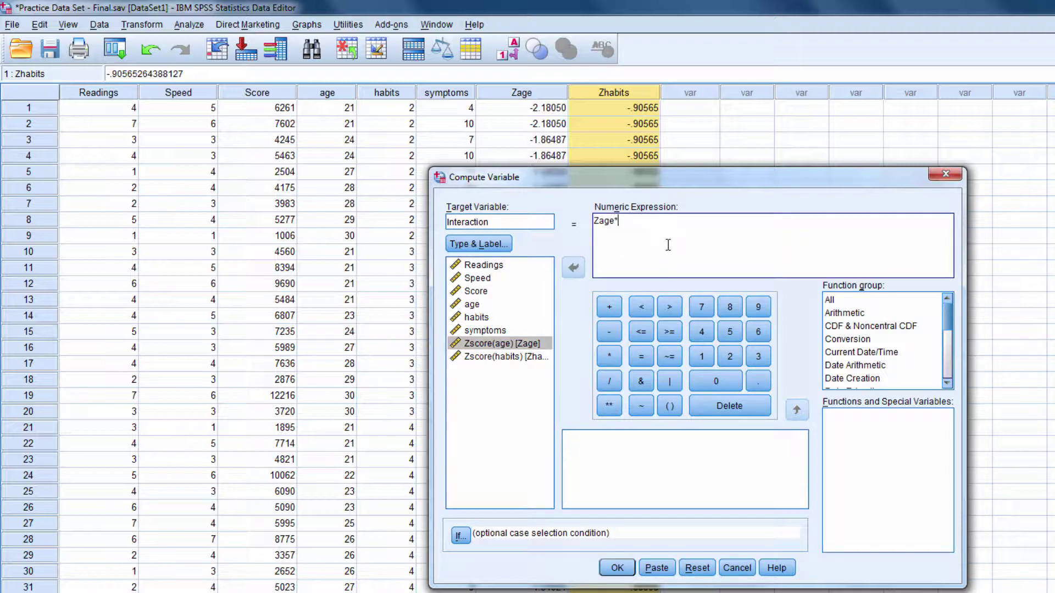
left_click(503, 358)
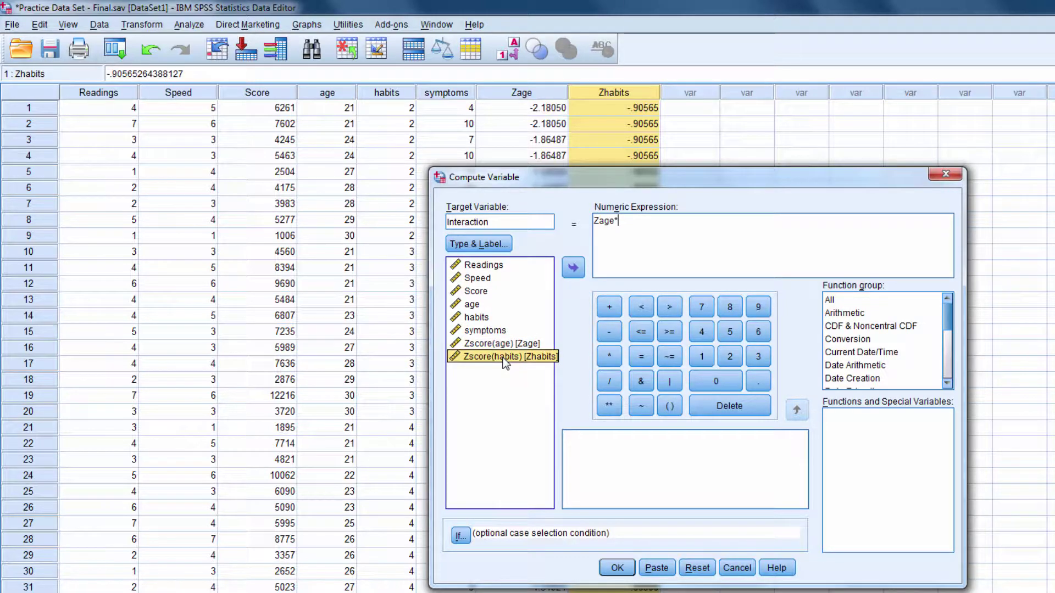
double_click(503, 360)
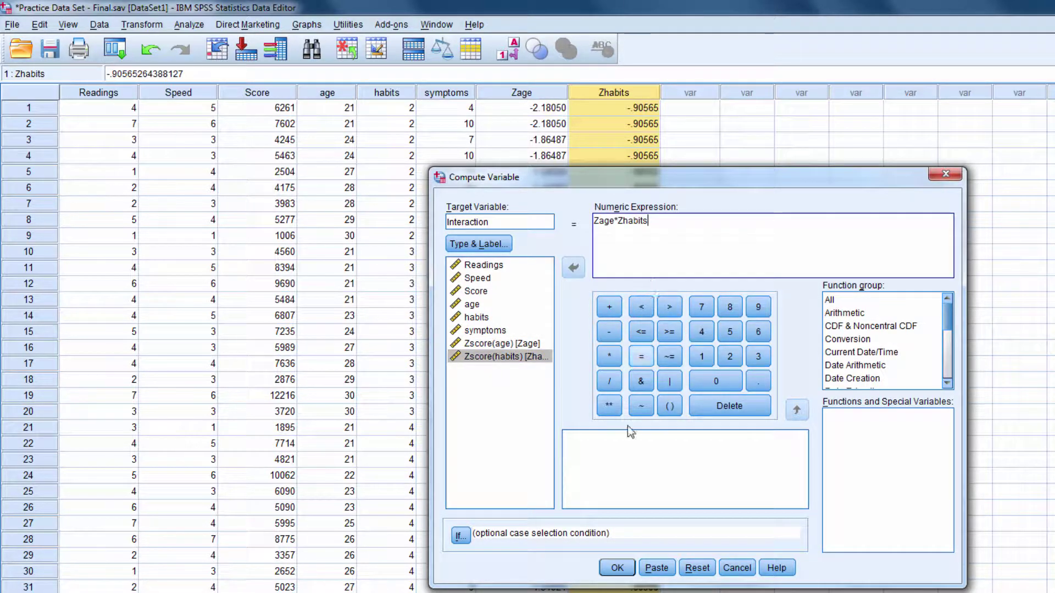
left_click(615, 566)
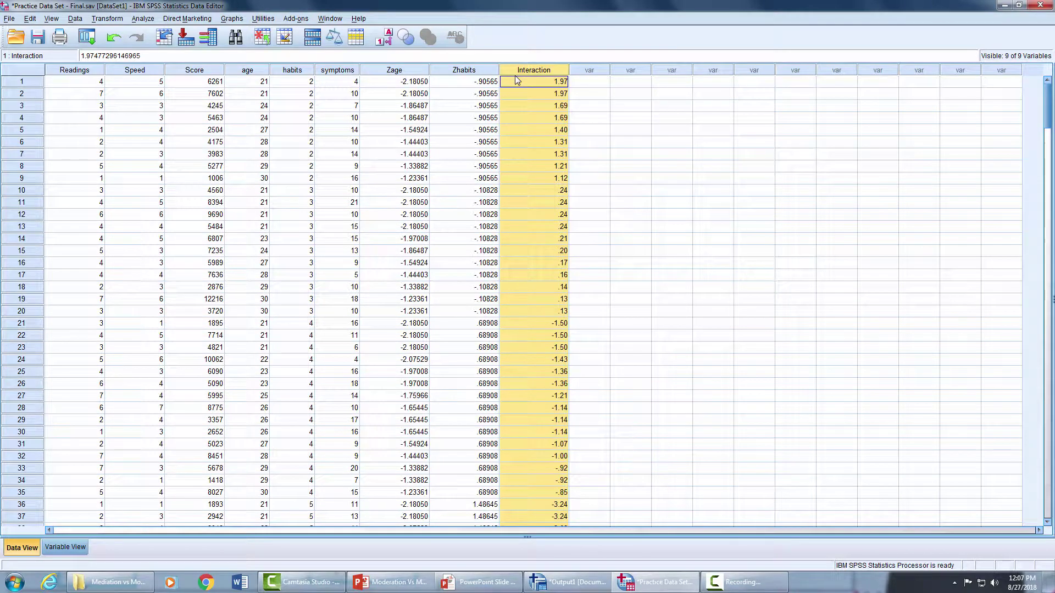
Step: Start a linear regression with symptoms as the dependent variable
left_click(143, 18)
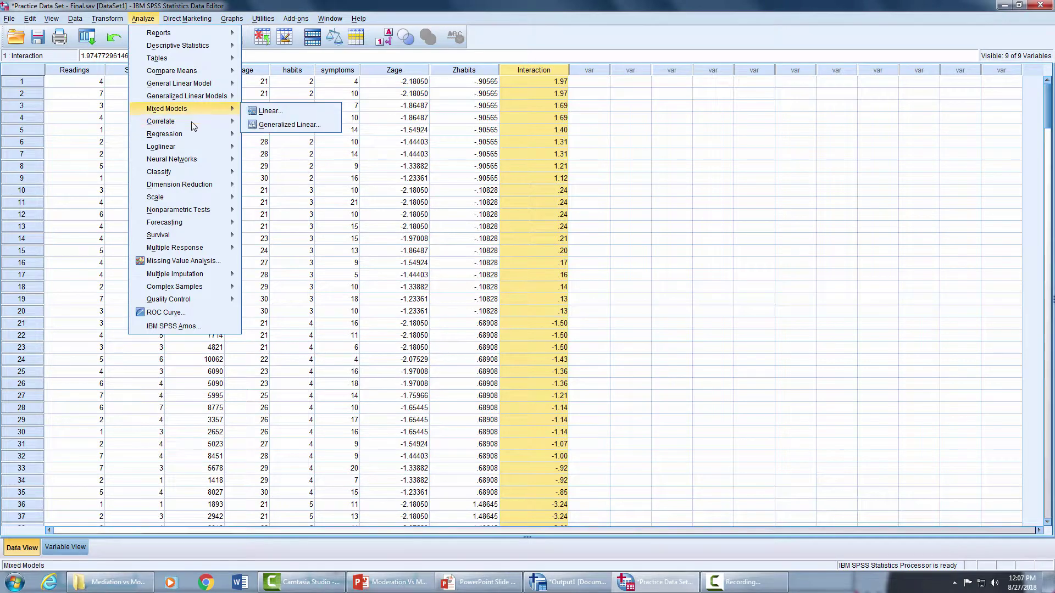
mouse_move(185, 134)
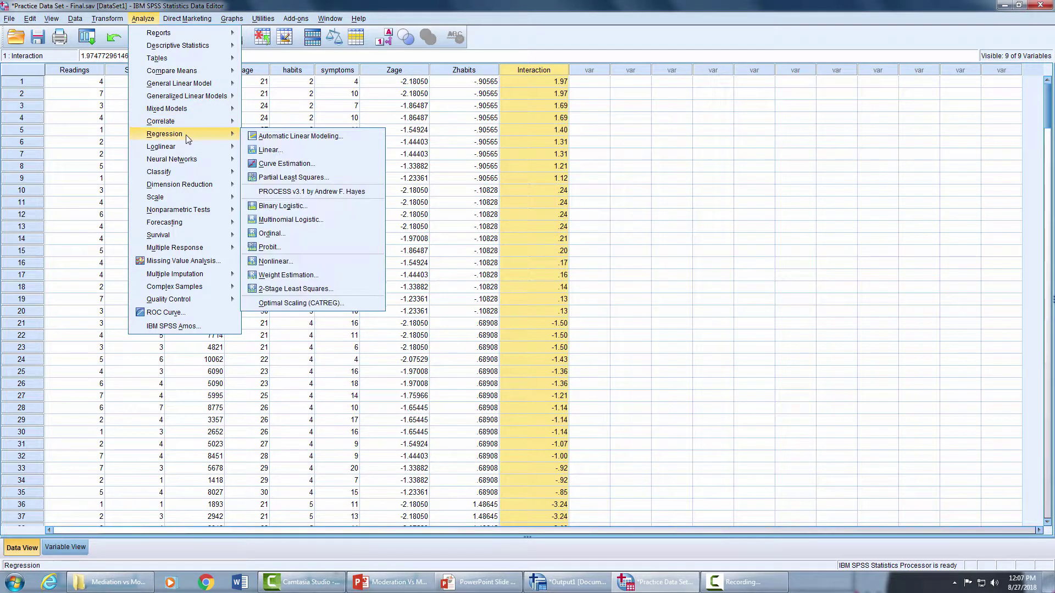
left_click(319, 149)
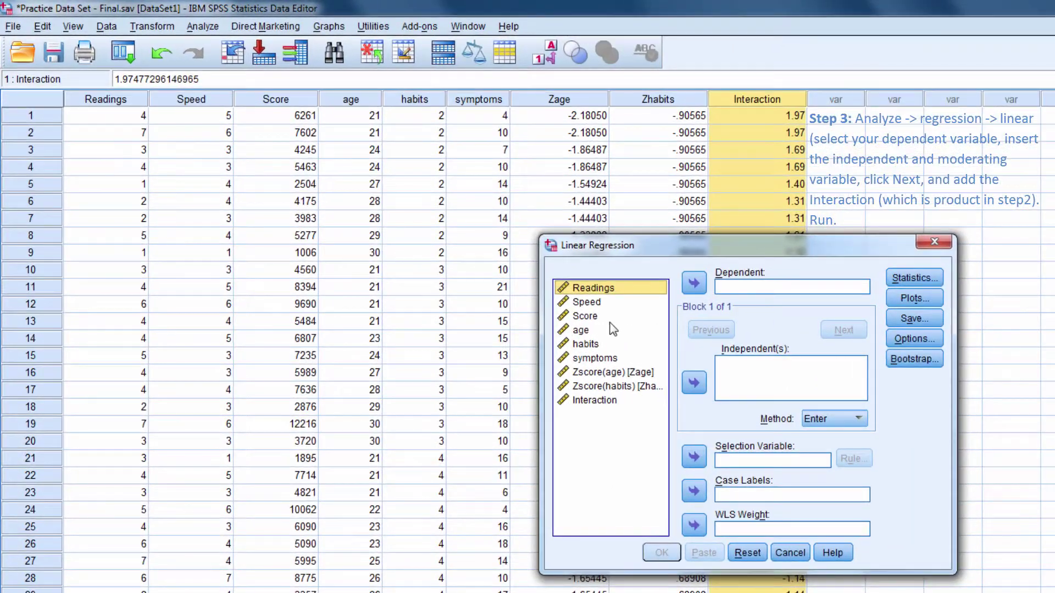
left_click(596, 360)
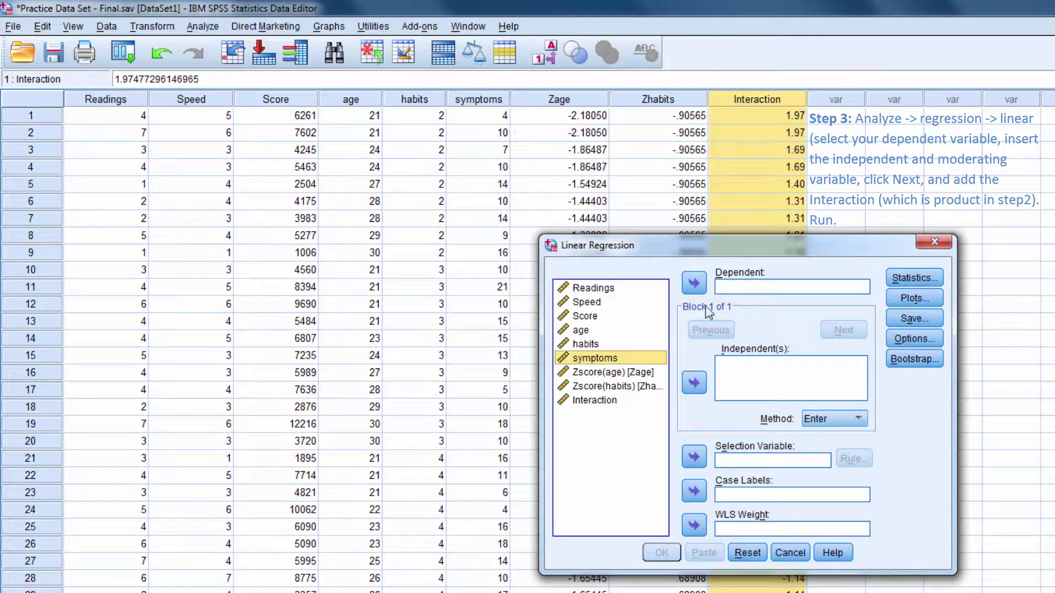
left_click(697, 285)
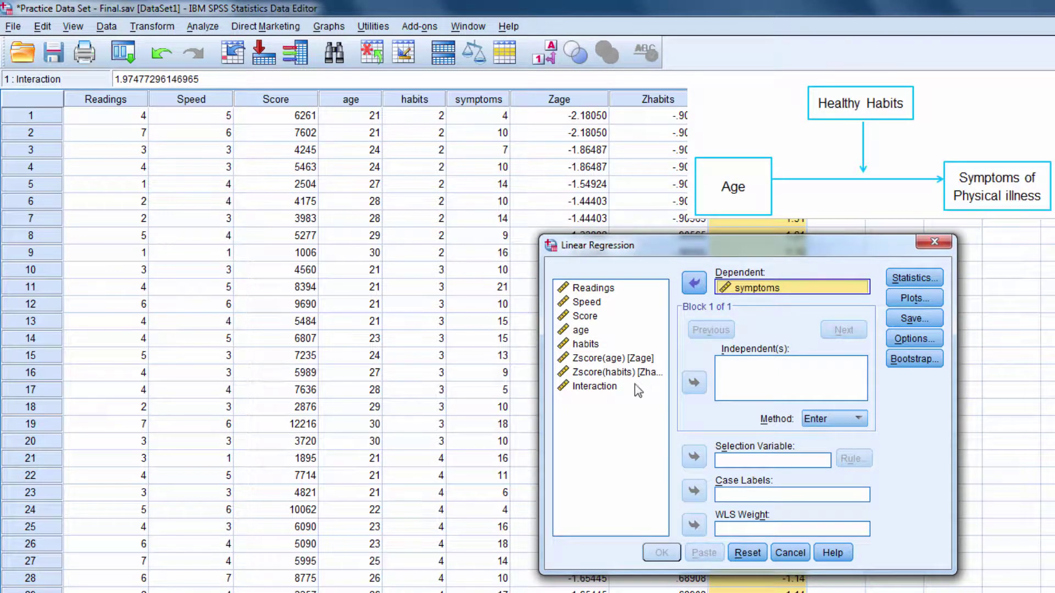
Step: Enter age and habits as independents in the first block and Interaction as the independent in a second block
left_click(582, 332)
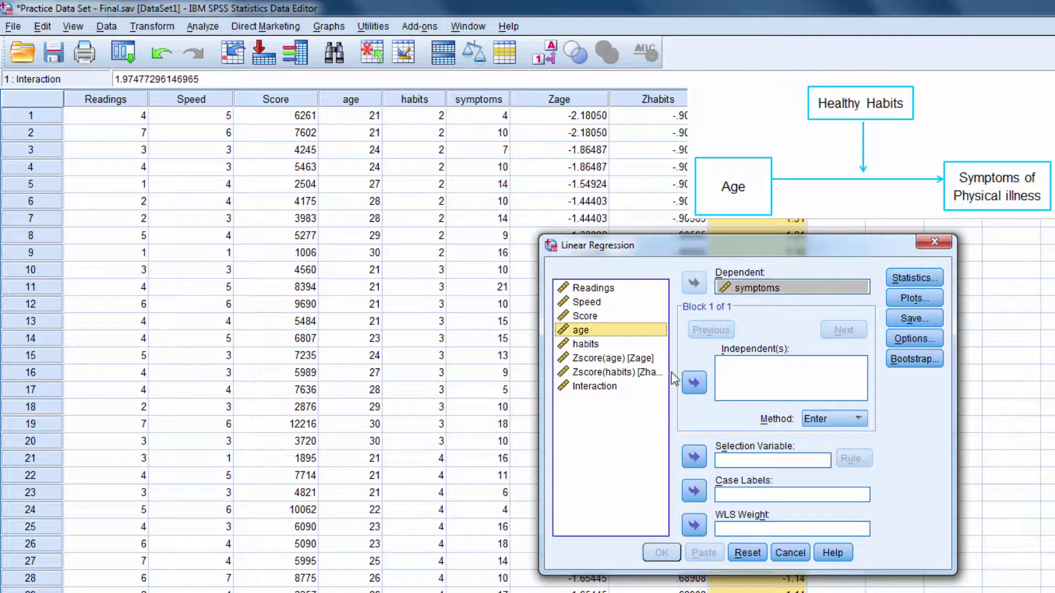
left_click(694, 385)
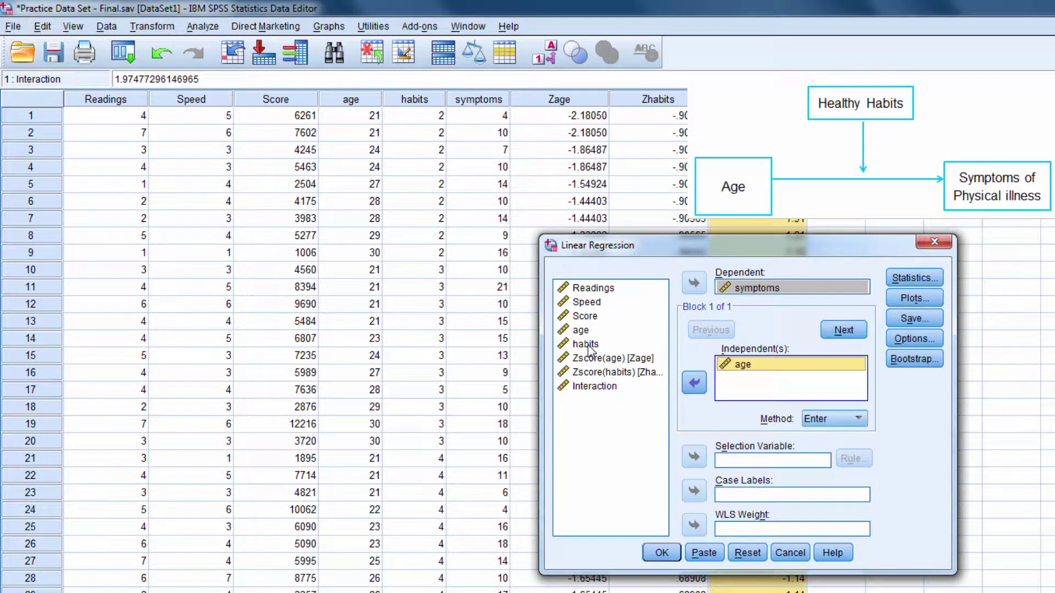
left_click(586, 345)
left_click(694, 383)
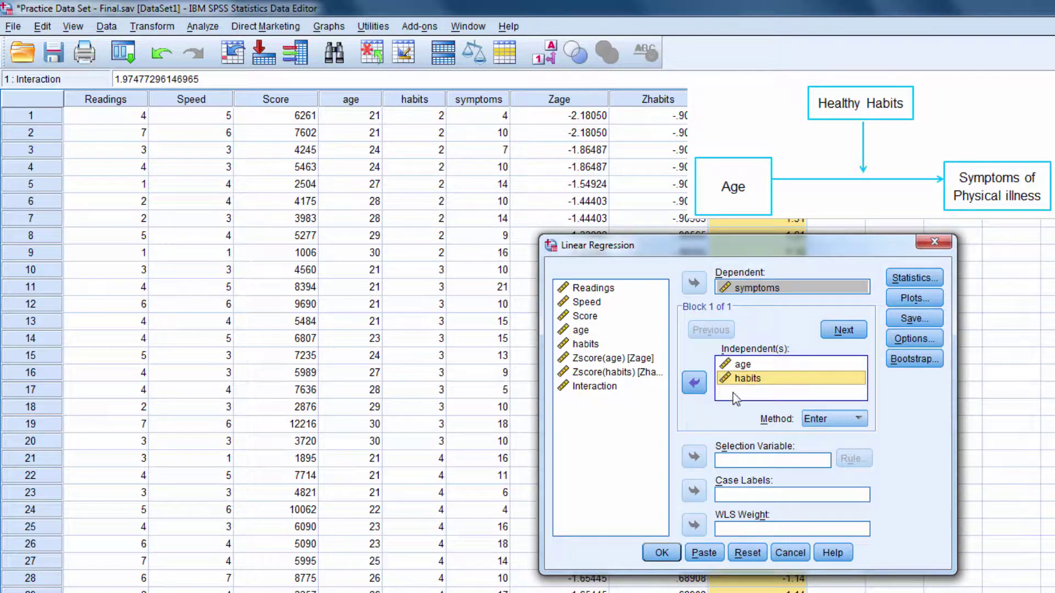
left_click(843, 330)
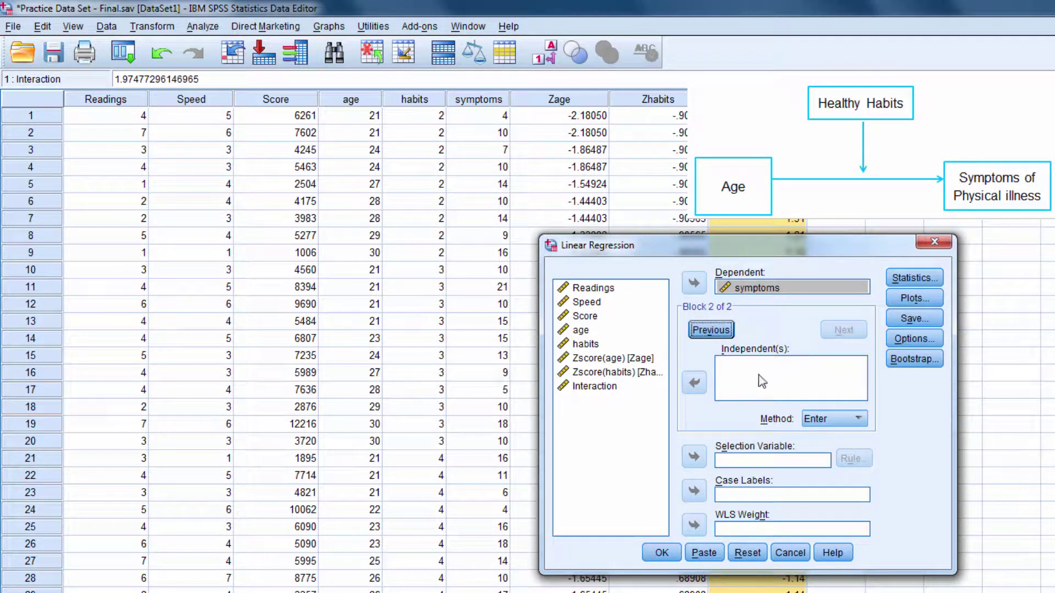
left_click(599, 387)
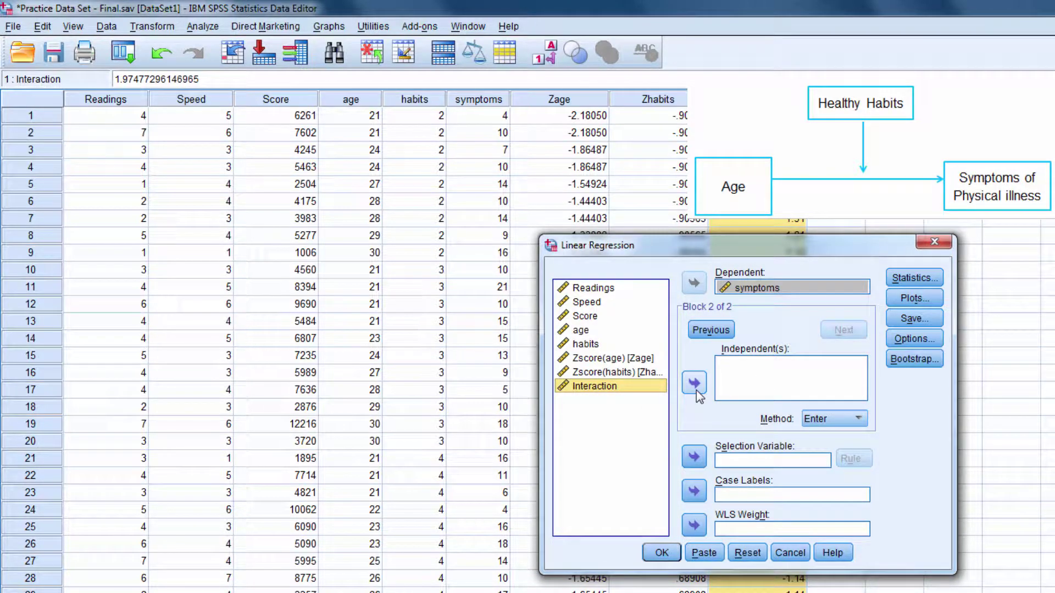
left_click(696, 389)
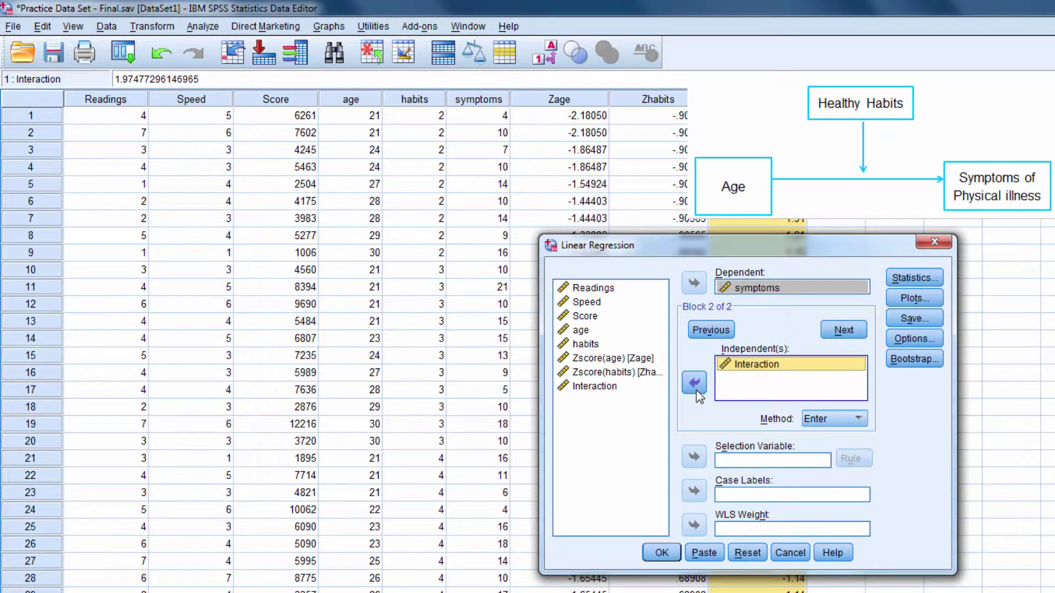
Step: Run the regression with the R squared change statistic included and select the Model Summary table in the output
left_click(905, 279)
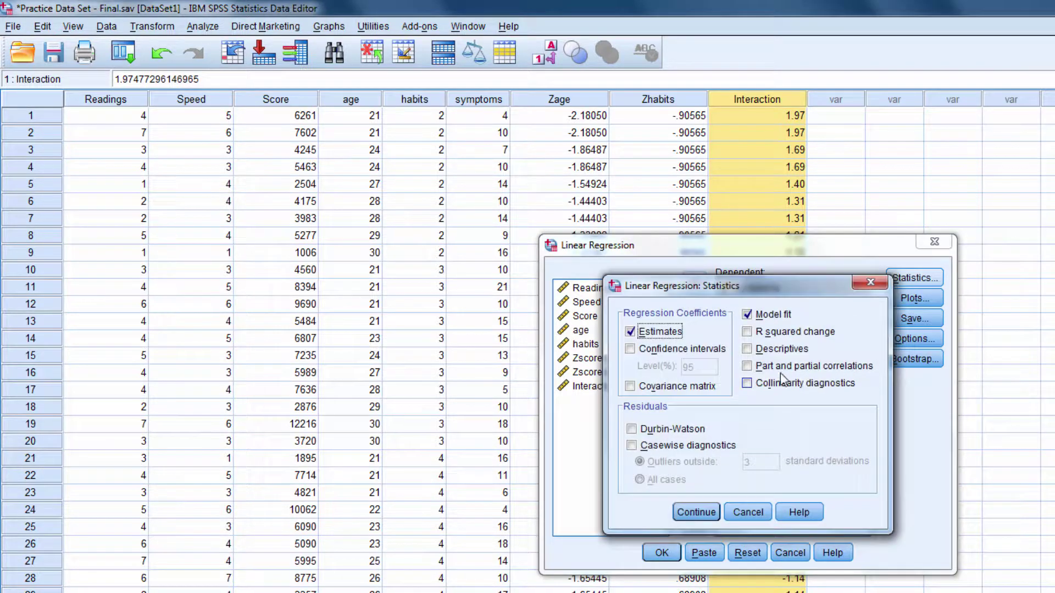
left_click(770, 333)
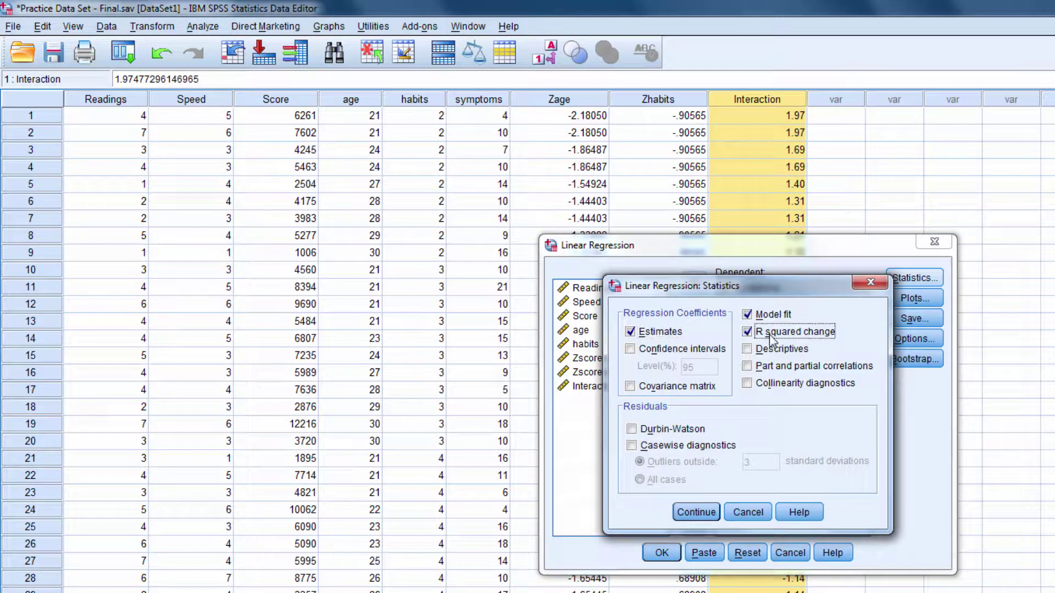
left_click(695, 512)
left_click(662, 554)
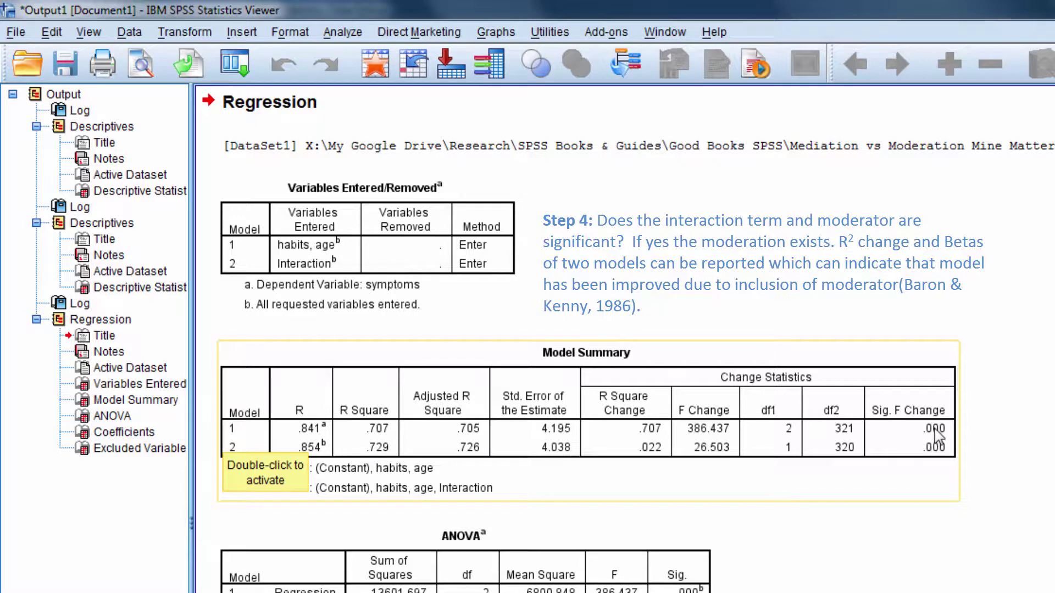
left_click(936, 455)
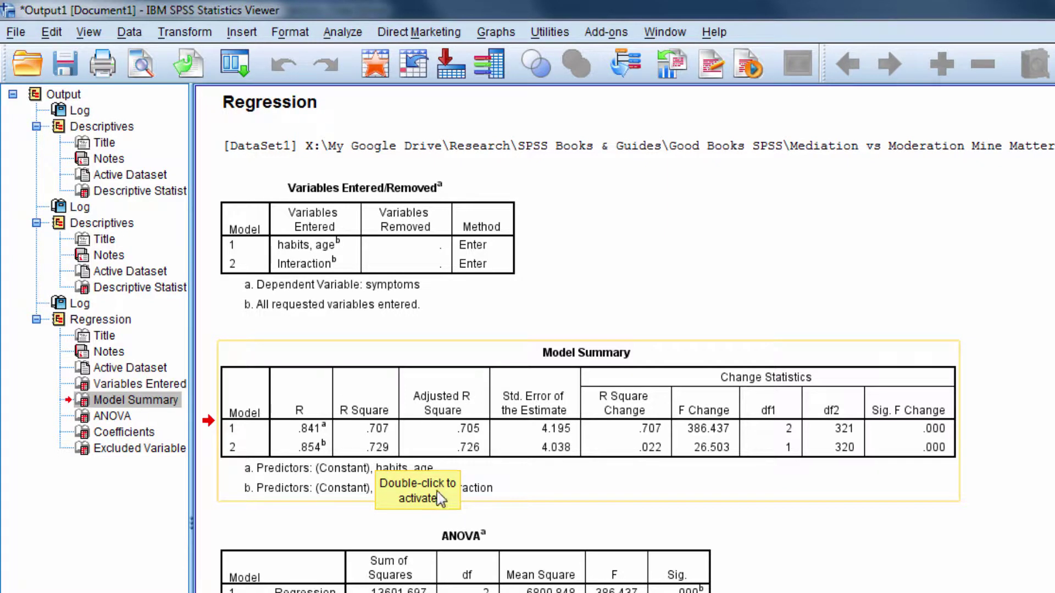
scroll(790, 519, "down", 3)
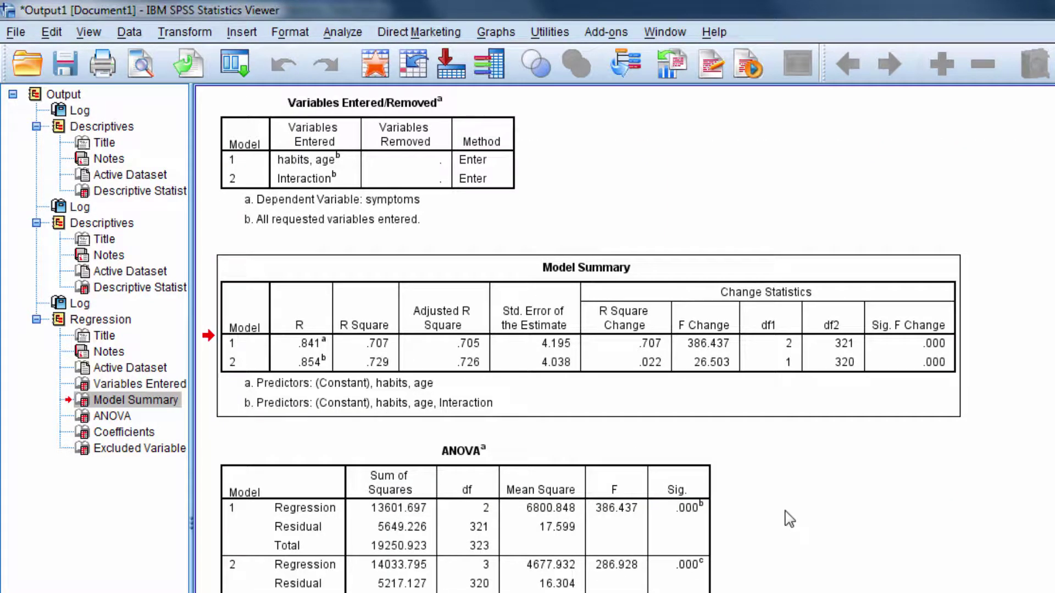
left_click(360, 592)
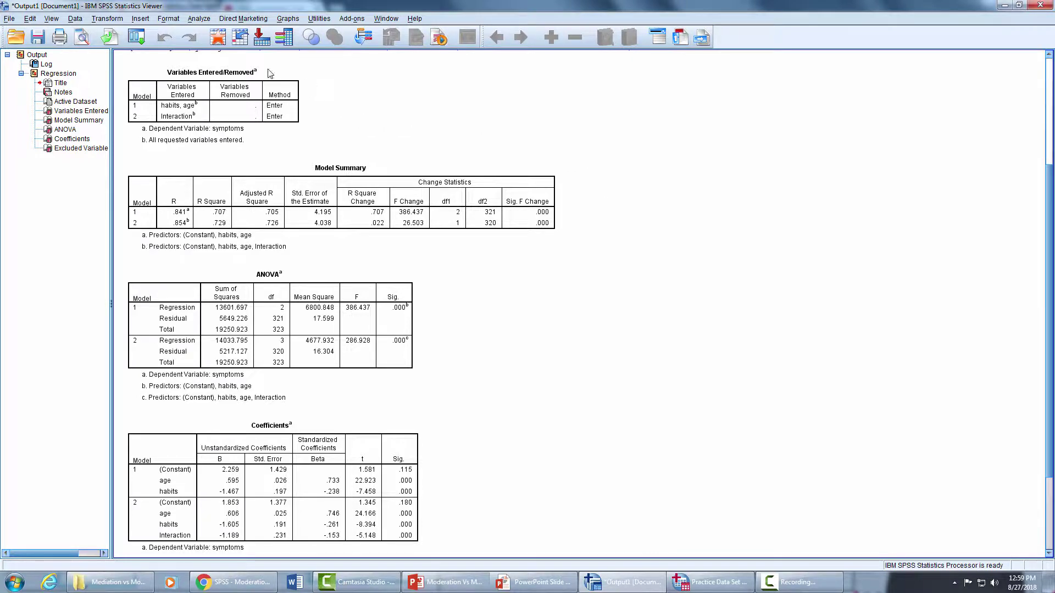
left_click(198, 19)
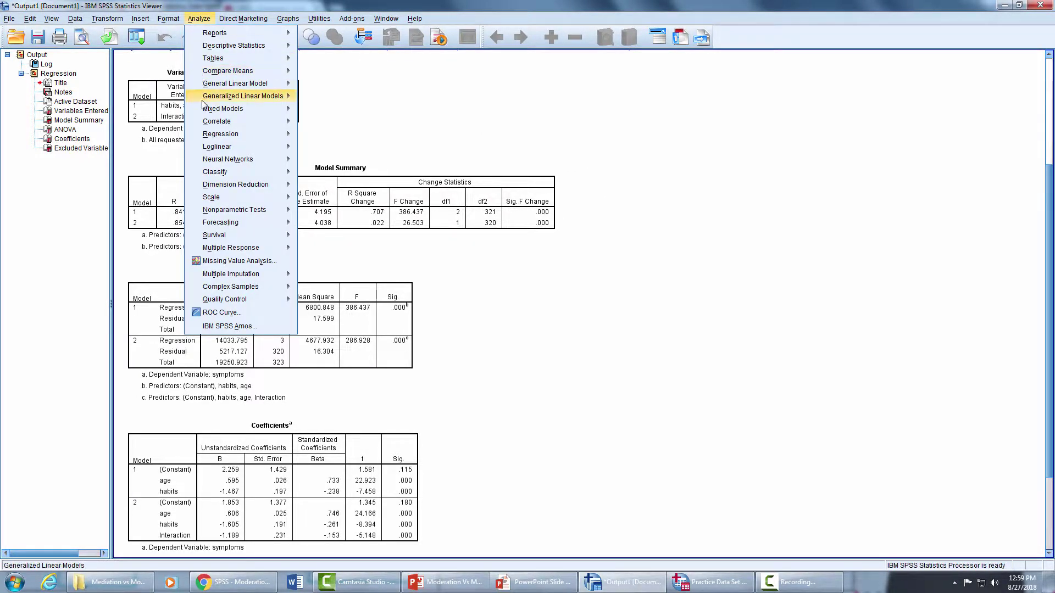
mouse_move(240, 98)
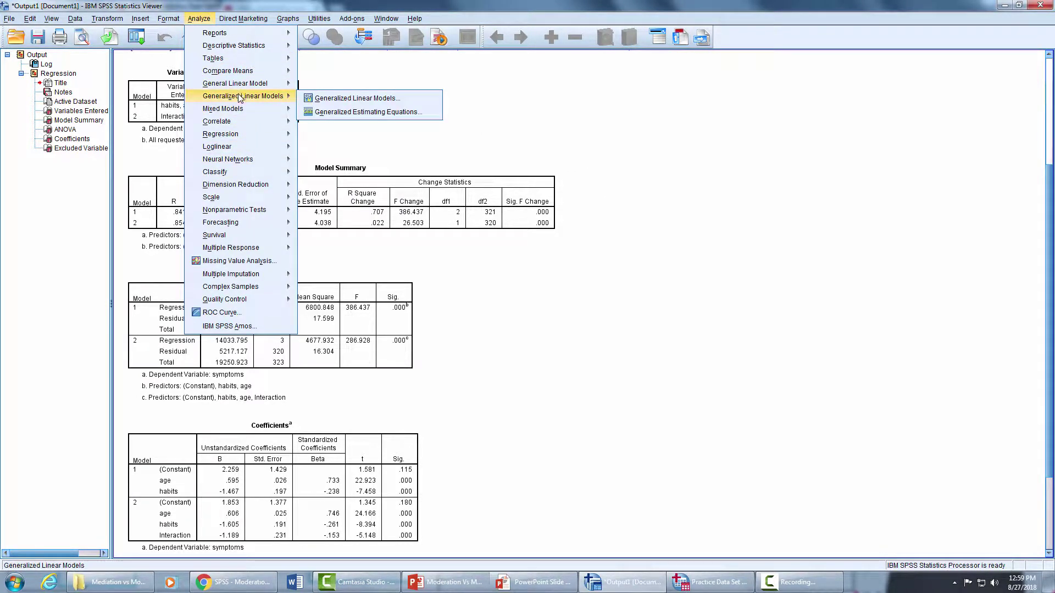
mouse_move(246, 133)
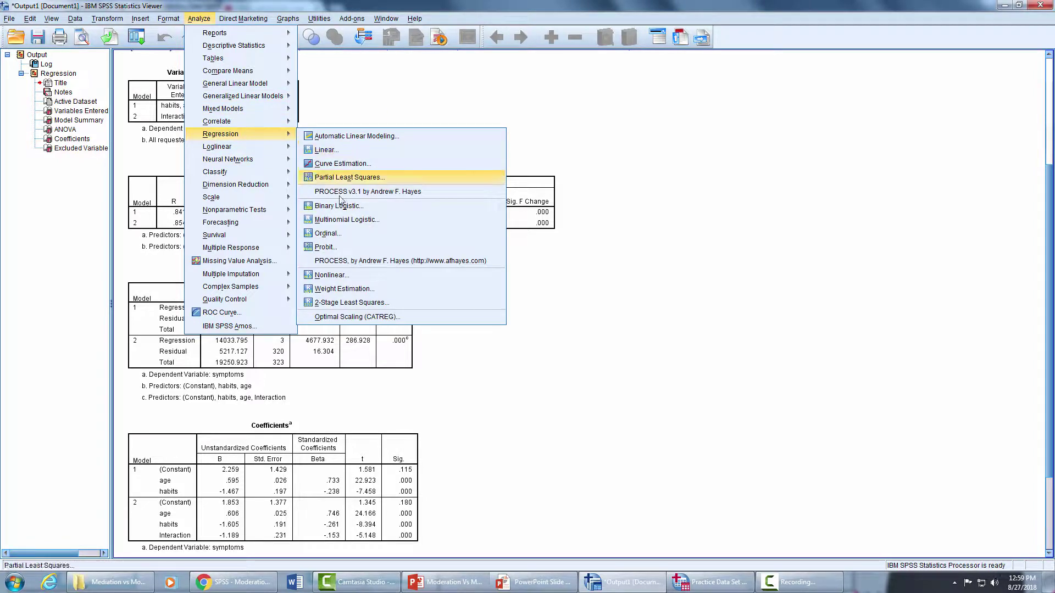
left_click(402, 260)
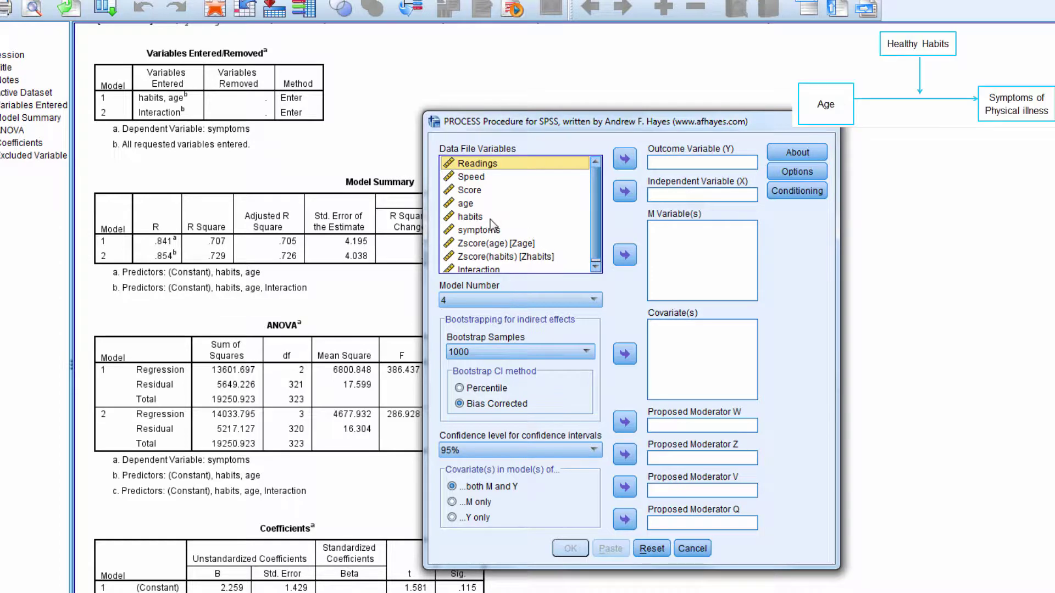
Step: Assign age as the independent variable, symptoms as the outcome variable and habits as the M variable in PROCESS
left_click(490, 243)
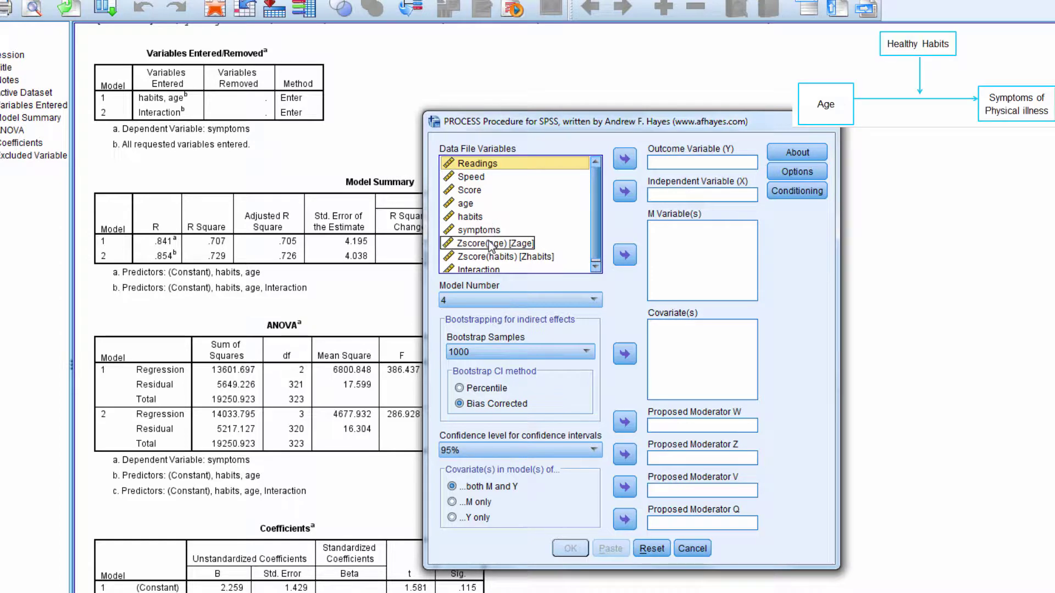
left_click(466, 203)
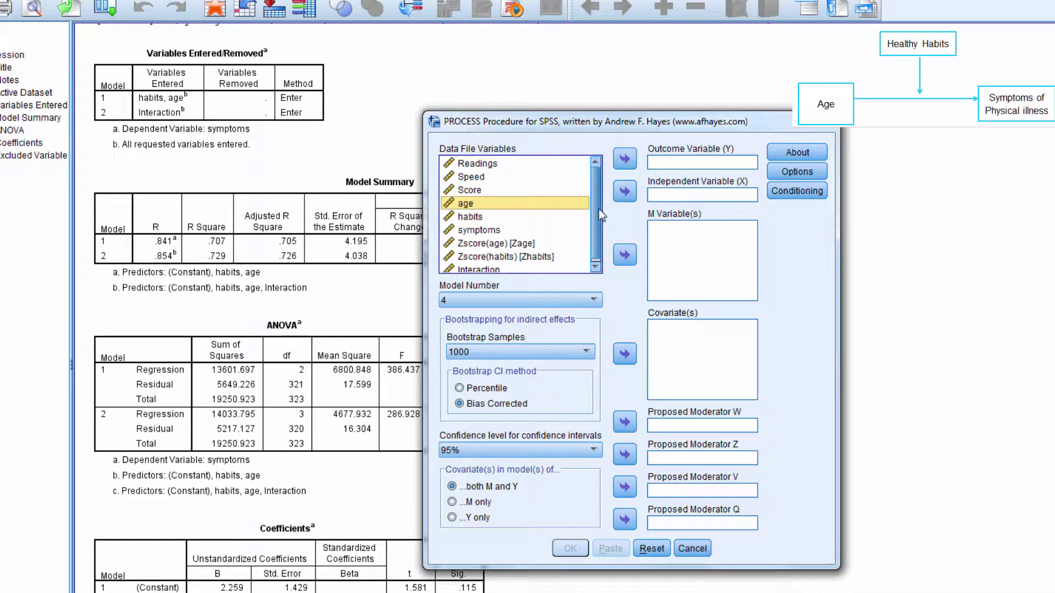
left_click(632, 197)
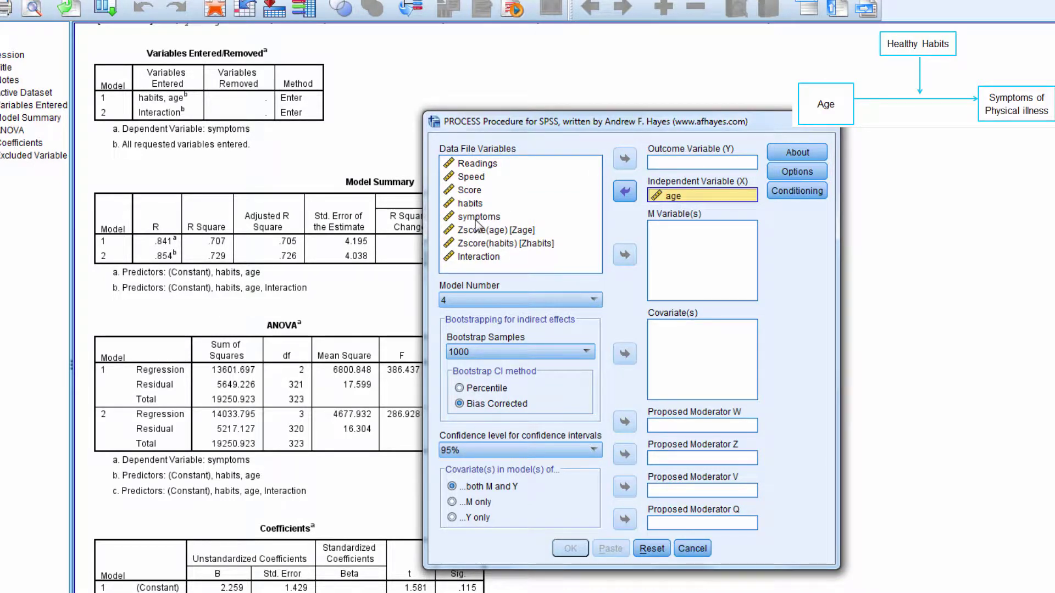
left_click(540, 217)
left_click(624, 159)
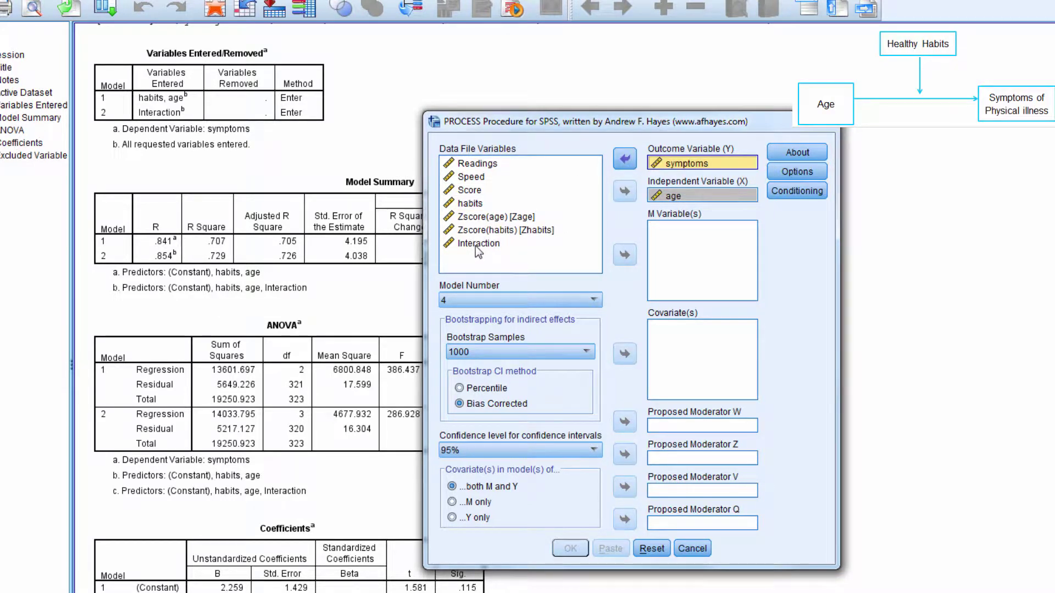
left_click(470, 205)
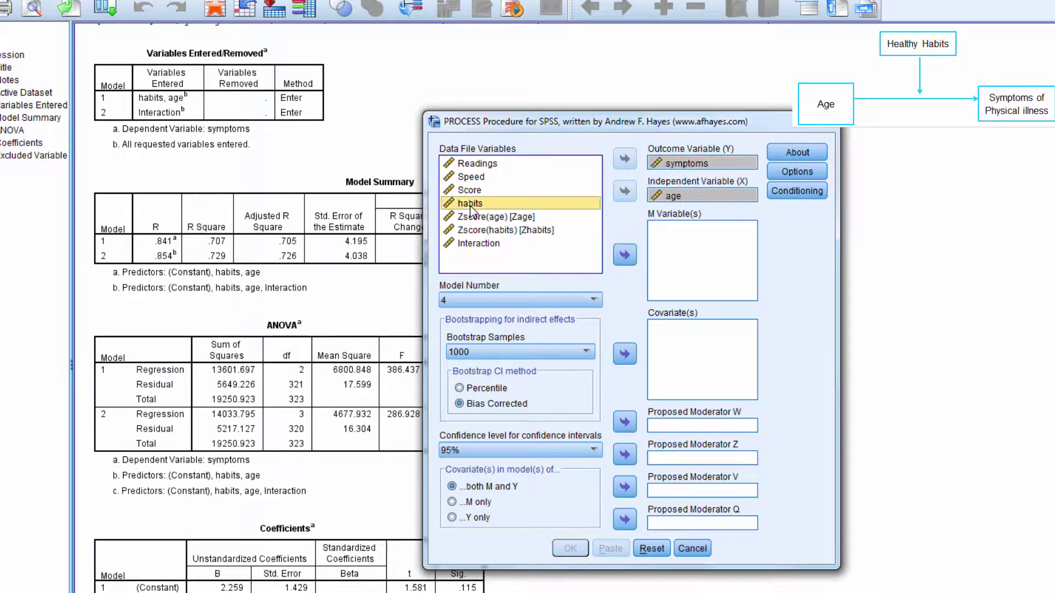
left_click(625, 255)
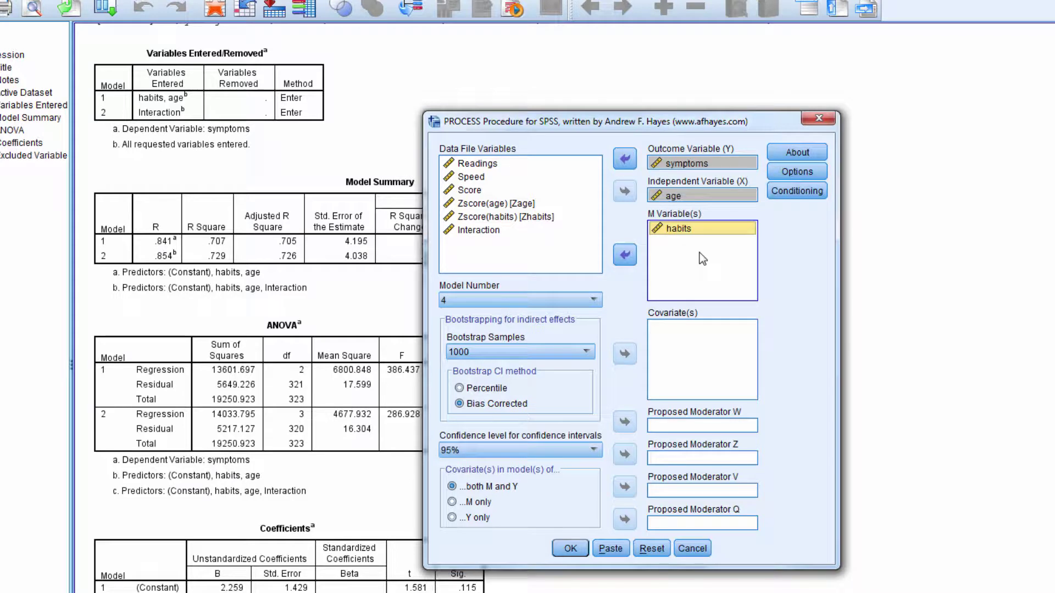
Step: Set the PROCESS model number to 1
left_click(578, 300)
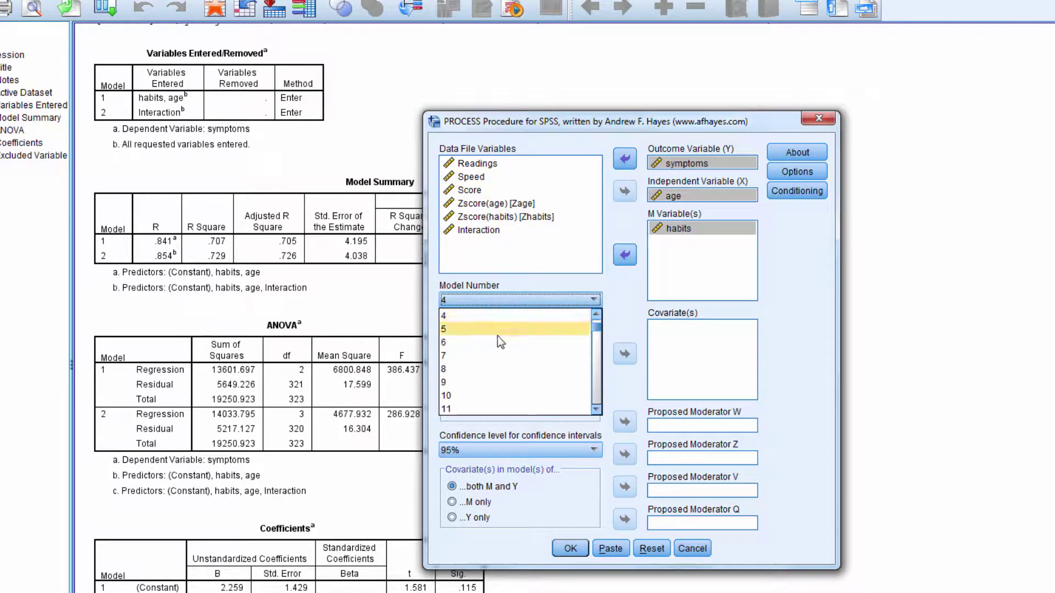
scroll(504, 337, "up", 2)
left_click(476, 318)
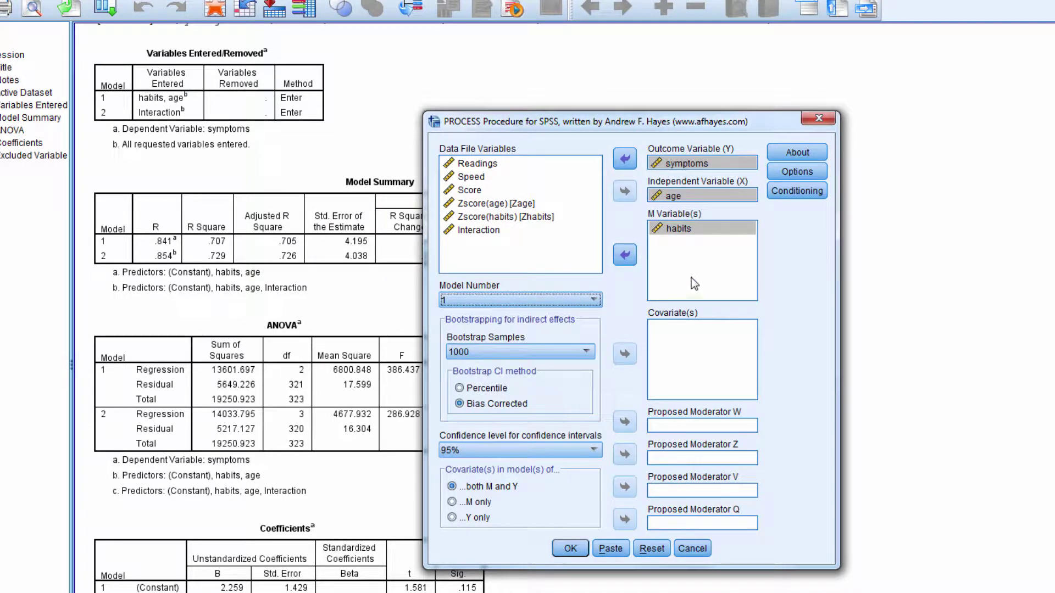
Step: Enable mean centering for products, heteroscedasticity-consistent SEs, OLS/ML confidence intervals and data generation for plotting in the PROCESS options
left_click(801, 172)
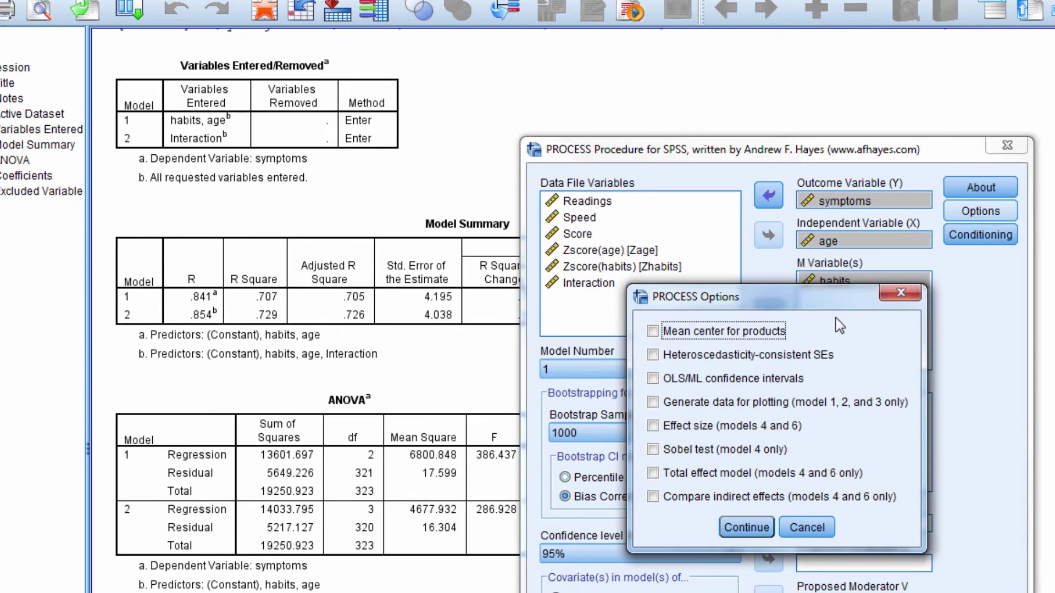
left_click(732, 335)
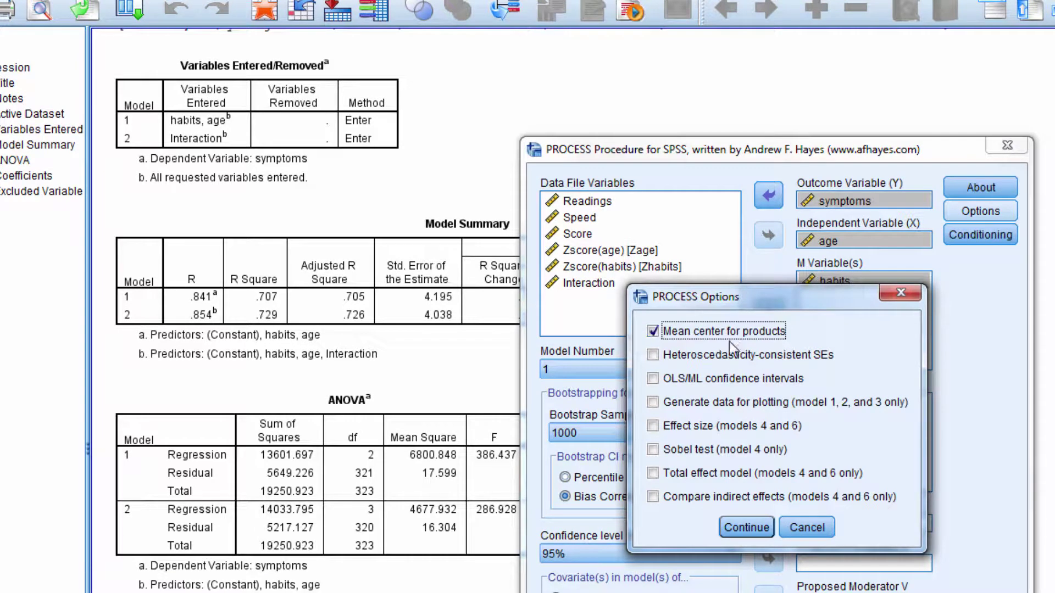
left_click(685, 360)
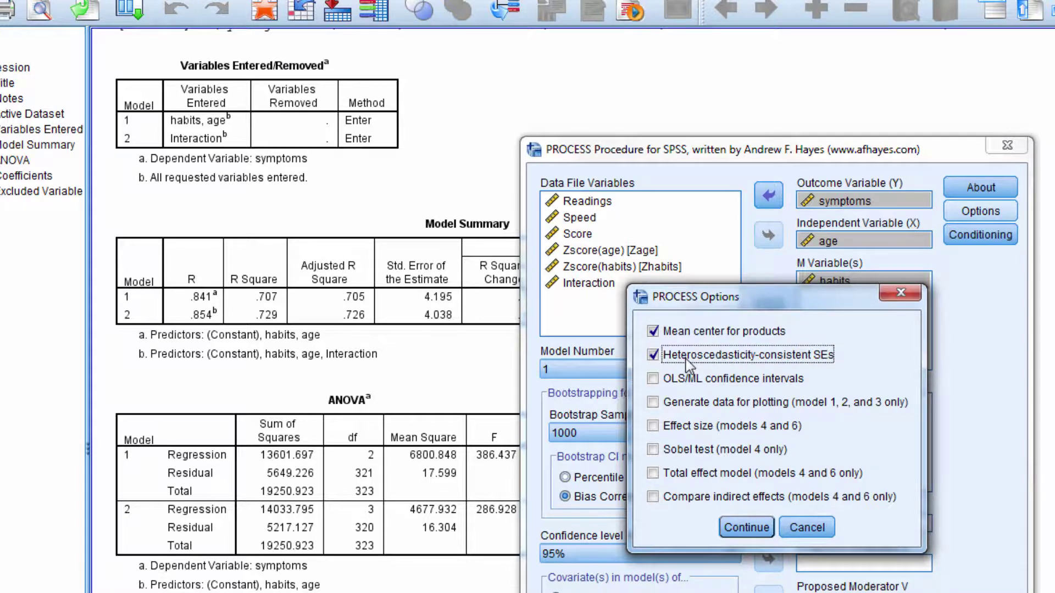
left_click(680, 379)
left_click(667, 404)
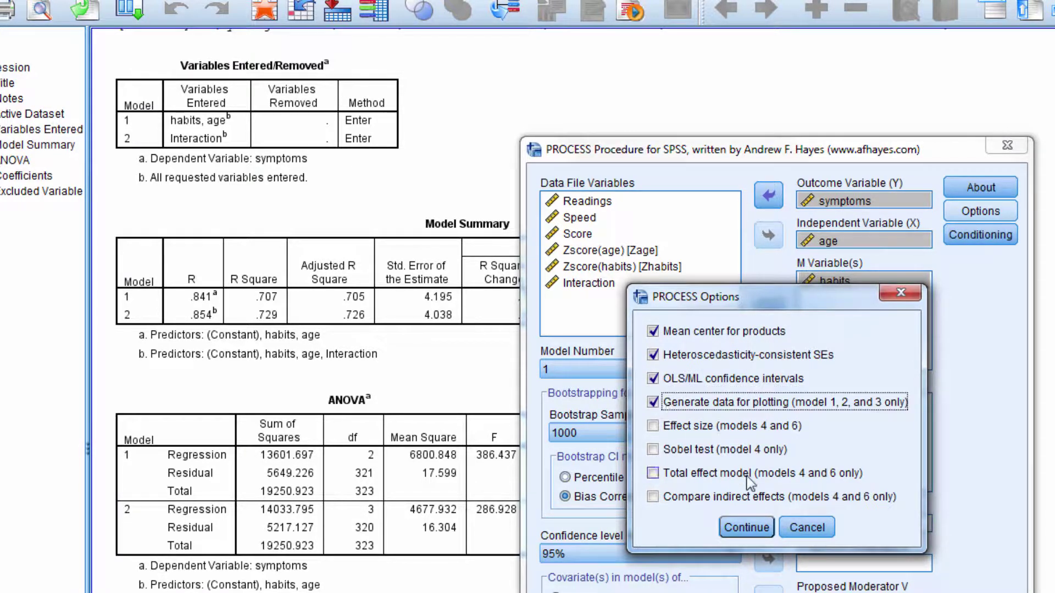
left_click(743, 528)
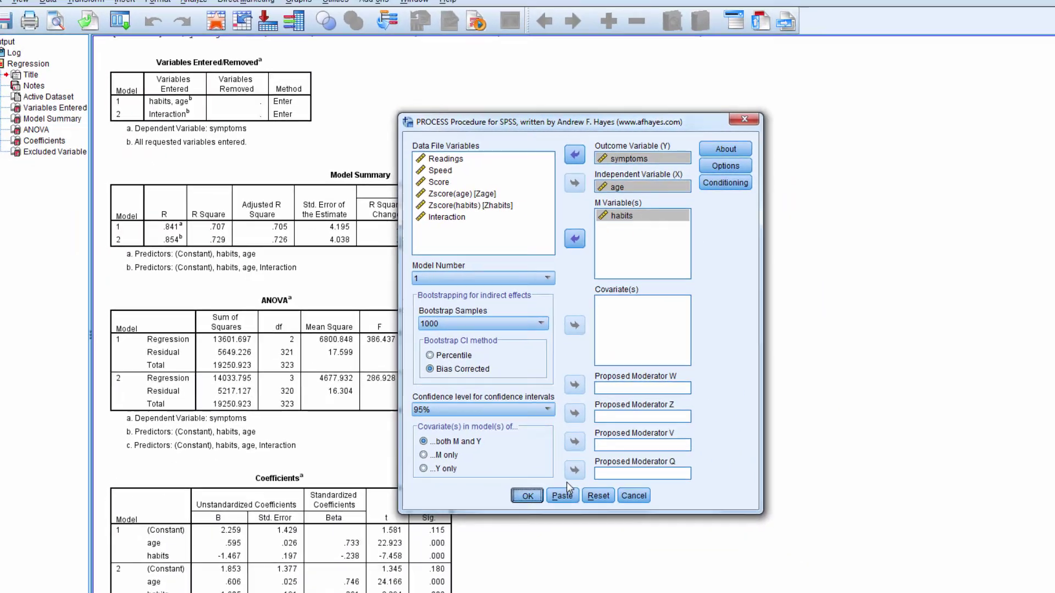
Step: Run the PROCESS analysis and examine the model coefficients, interaction and conditional effects in its text output
left_click(566, 482)
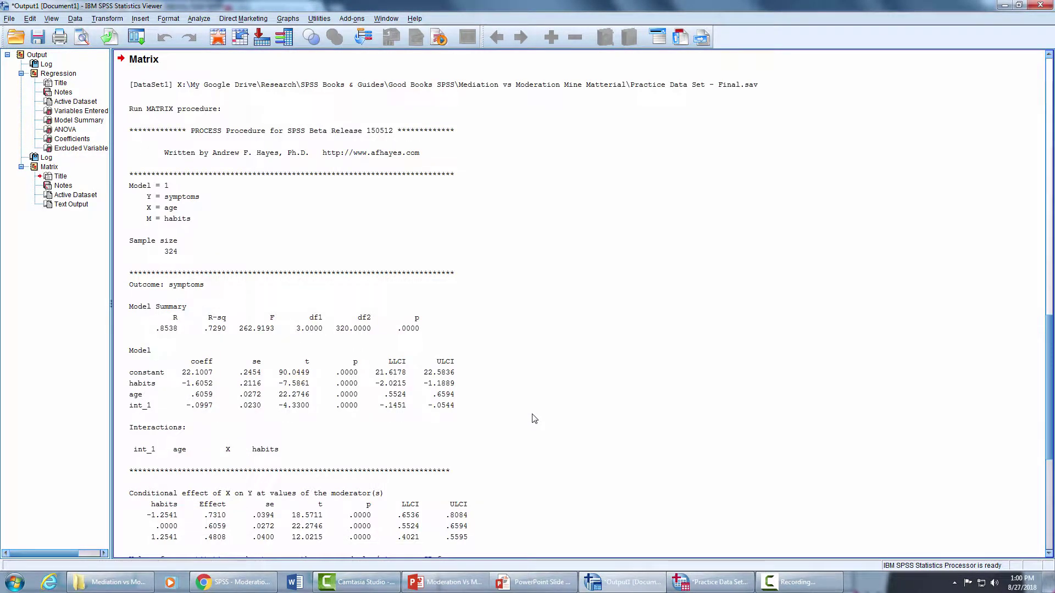
scroll(534, 419, "down", 3)
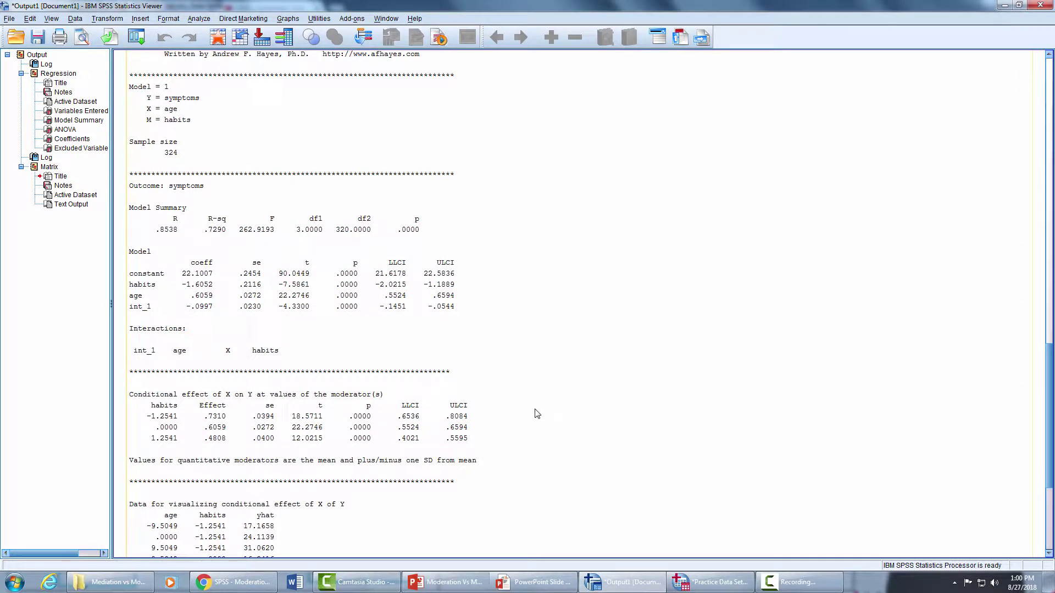
left_click(547, 445)
scroll(547, 445, "up", 3)
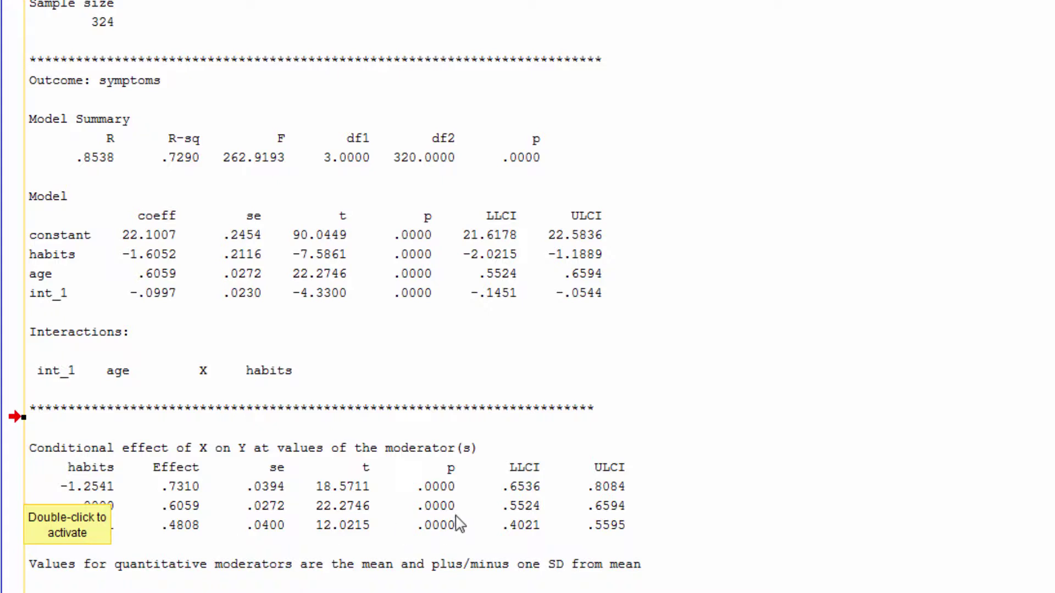
scroll(268, 564, "down", 3)
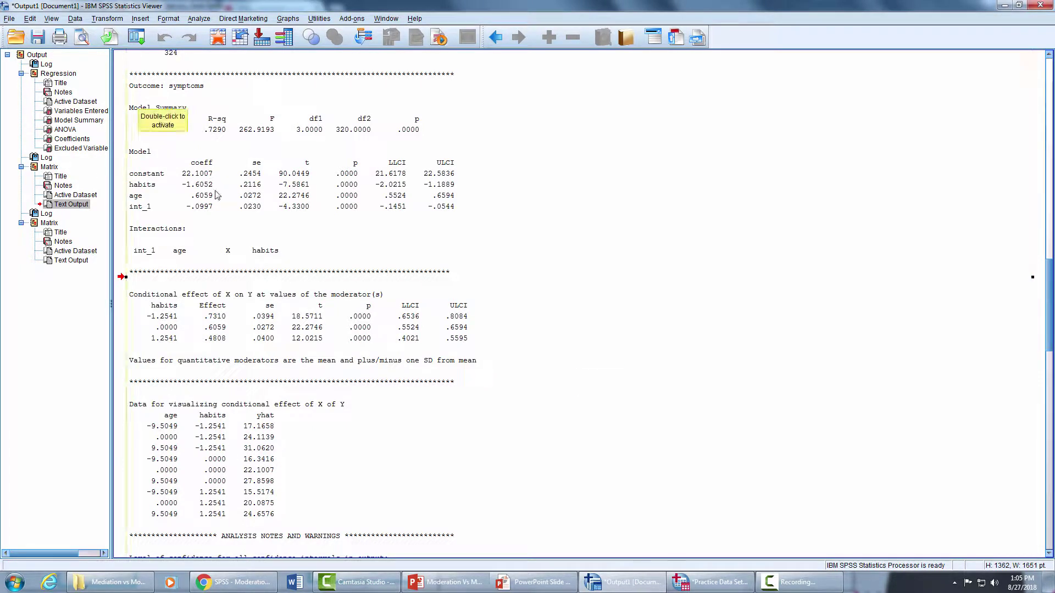
Step: Create a new empty dataset
left_click(9, 18)
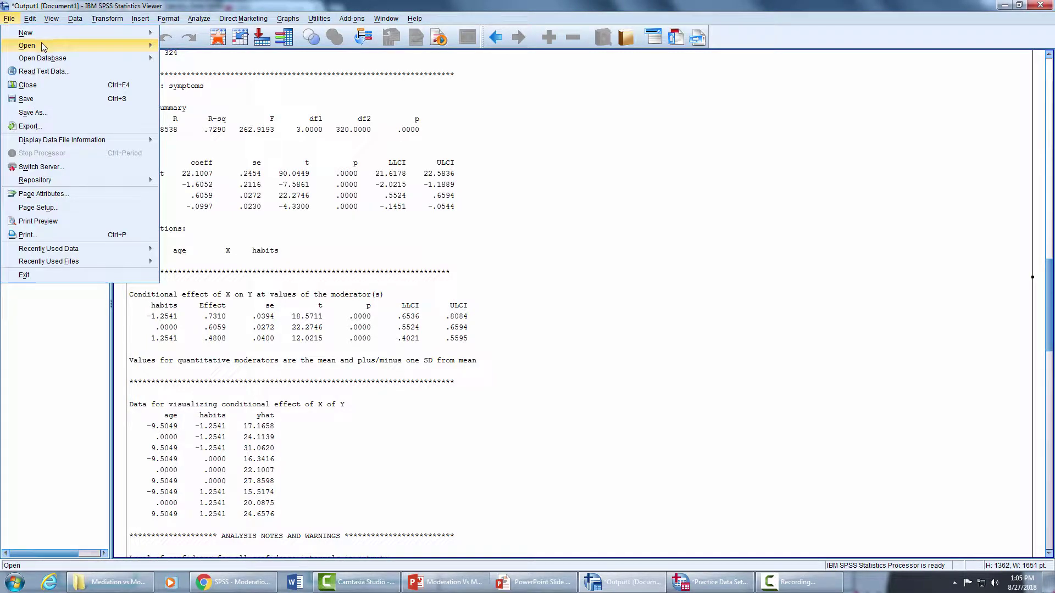
mouse_move(54, 32)
left_click(187, 35)
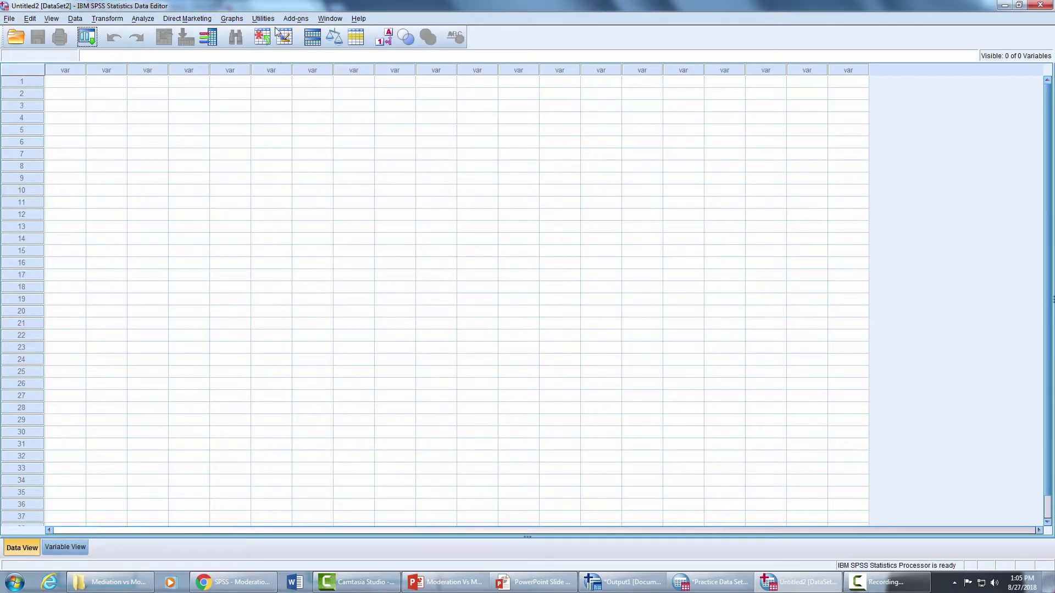
Step: Shrink the windows and place the empty data editor beside the output so the data for visualizing the conditional effect stays visible
double_click(281, 6)
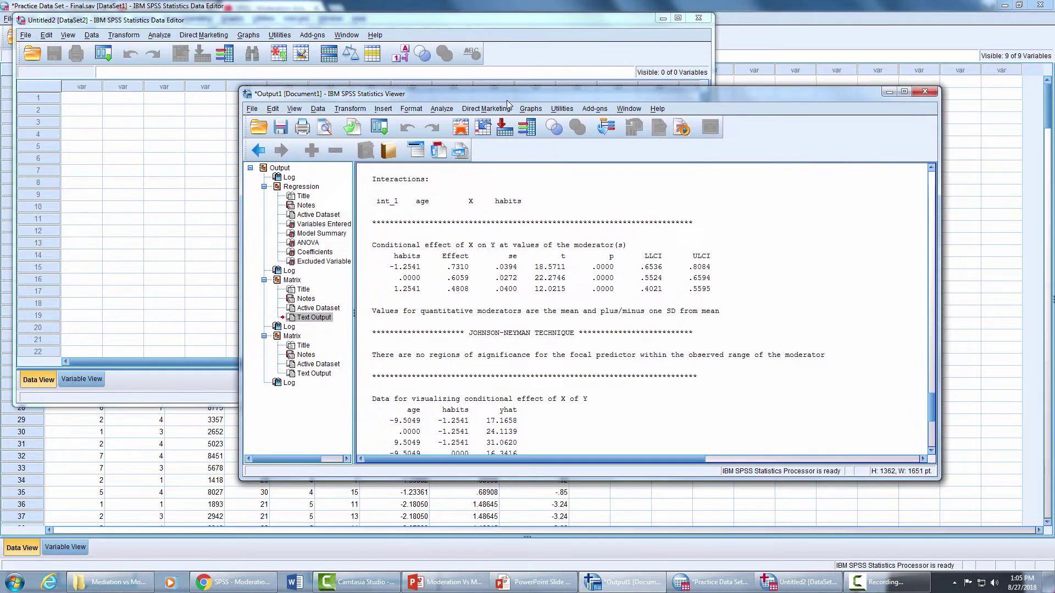
left_click_drag(504, 110, 648, 1)
left_click_drag(292, 14, 890, 52)
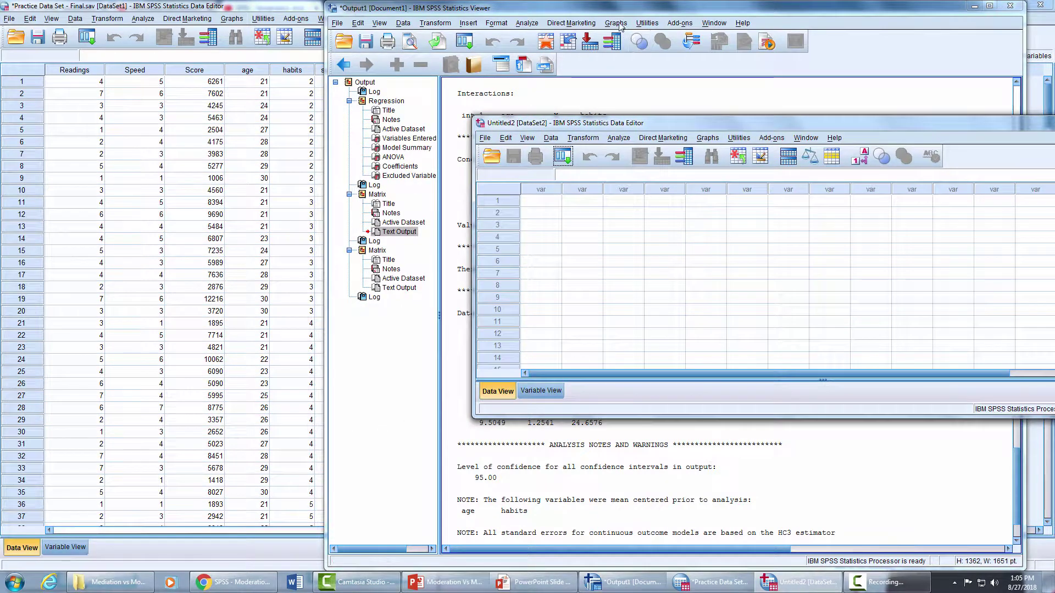
left_click_drag(572, 8, 186, 12)
left_click(664, 138)
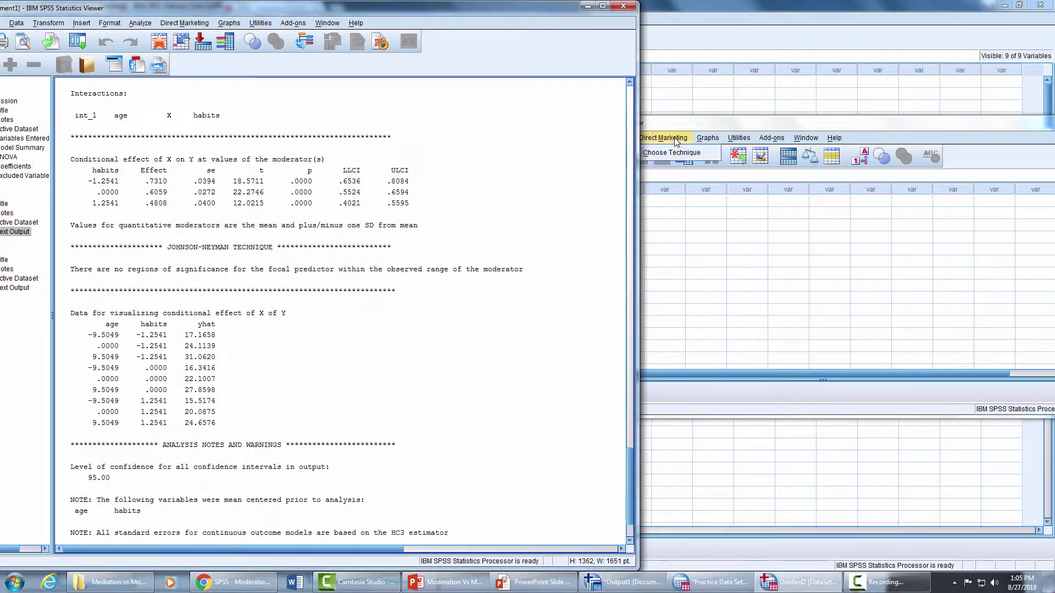
left_click(572, 127)
left_click_drag(572, 126, 442, 97)
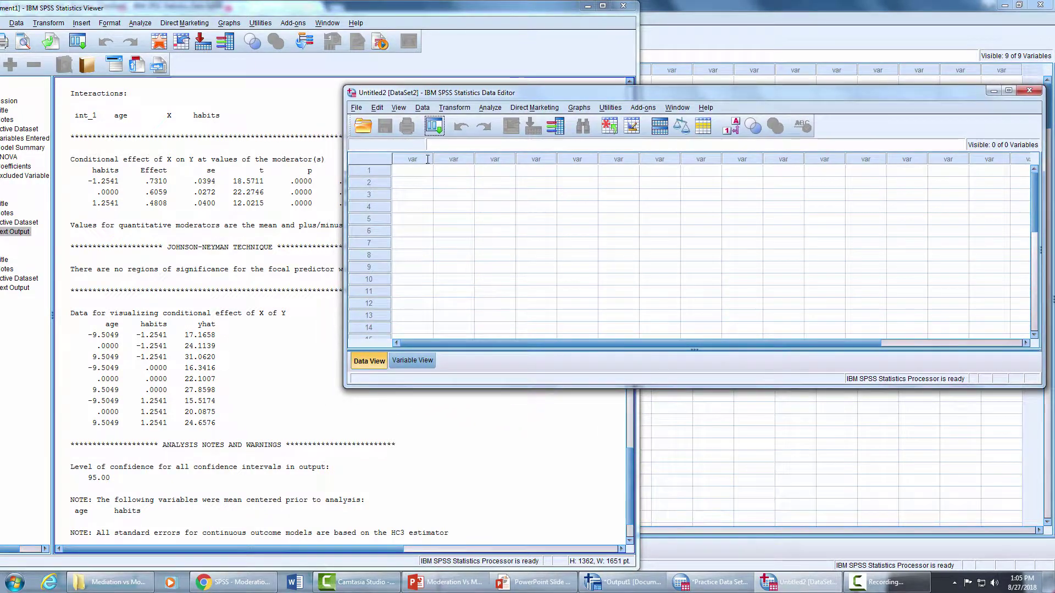
Step: Define three variables named age, habits and symtoms in the new dataset
left_click(413, 361)
left_click(424, 159)
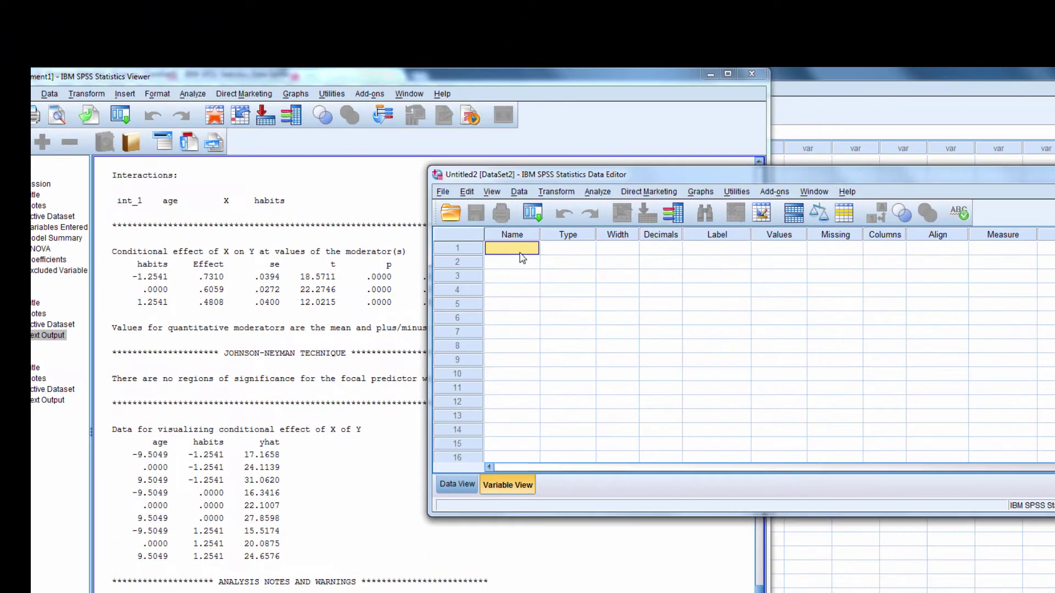
type("age")
key("Tab")
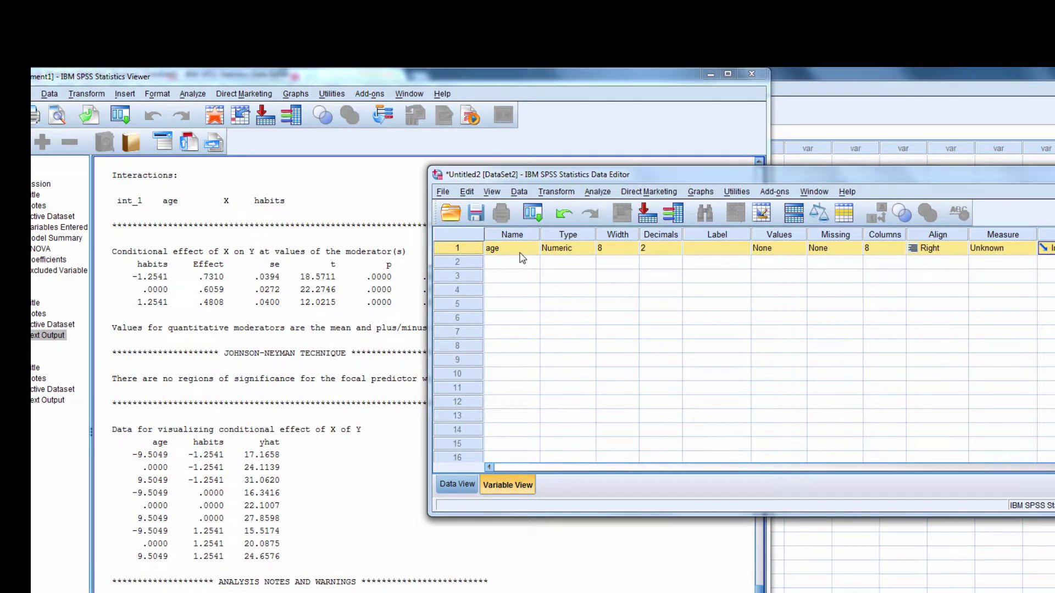
left_click(515, 266)
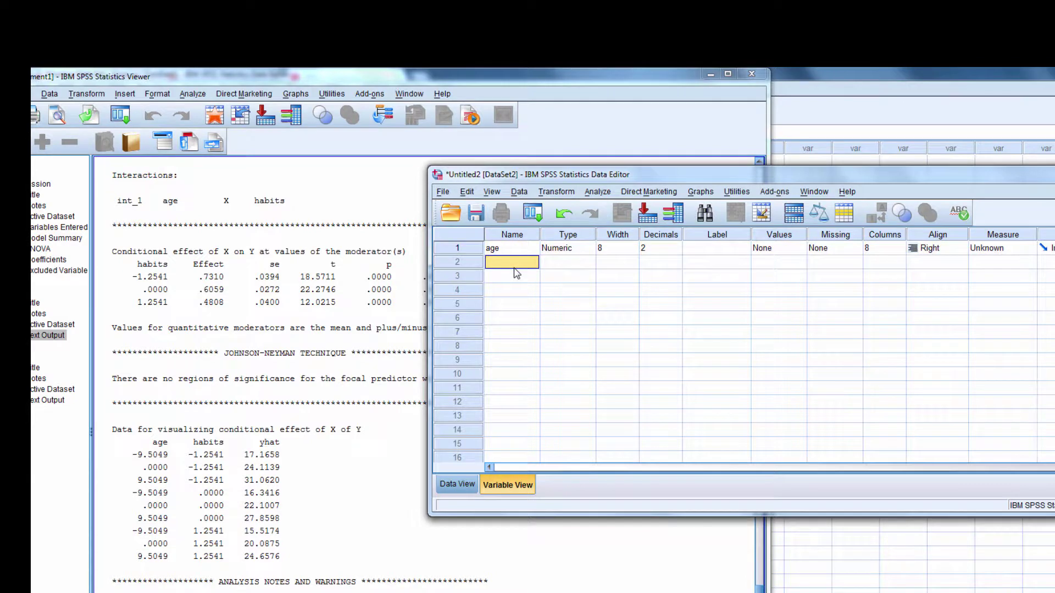
type("habits")
key("Tab")
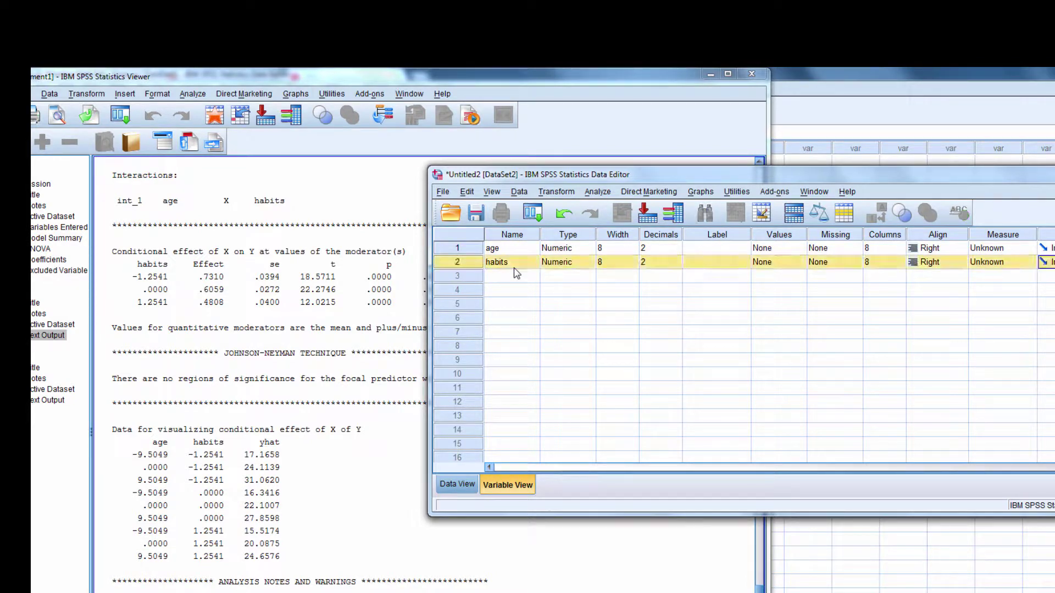
left_click(517, 275)
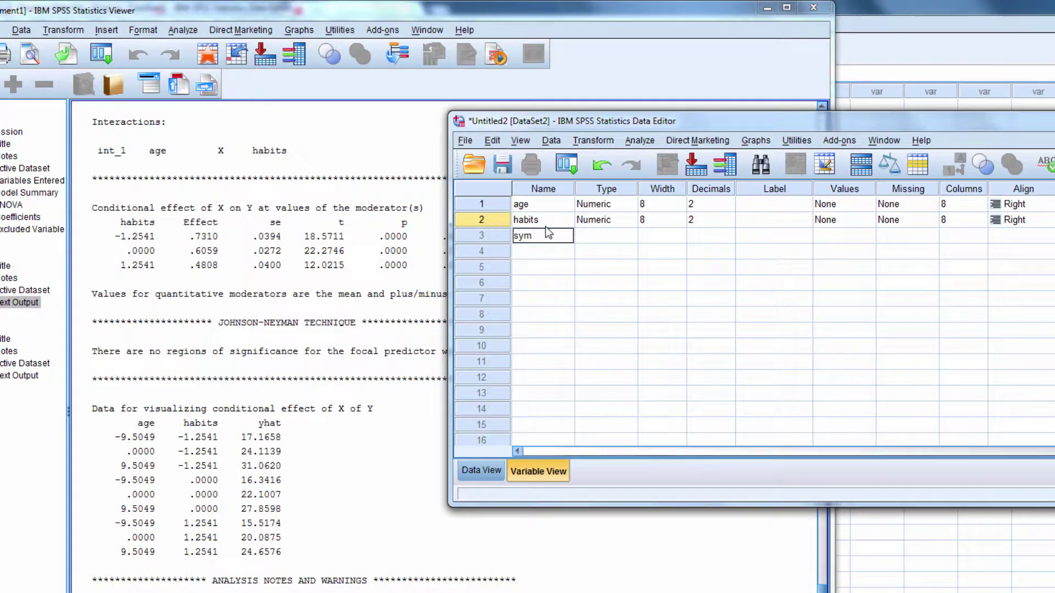
type("symtoms")
key("Tab")
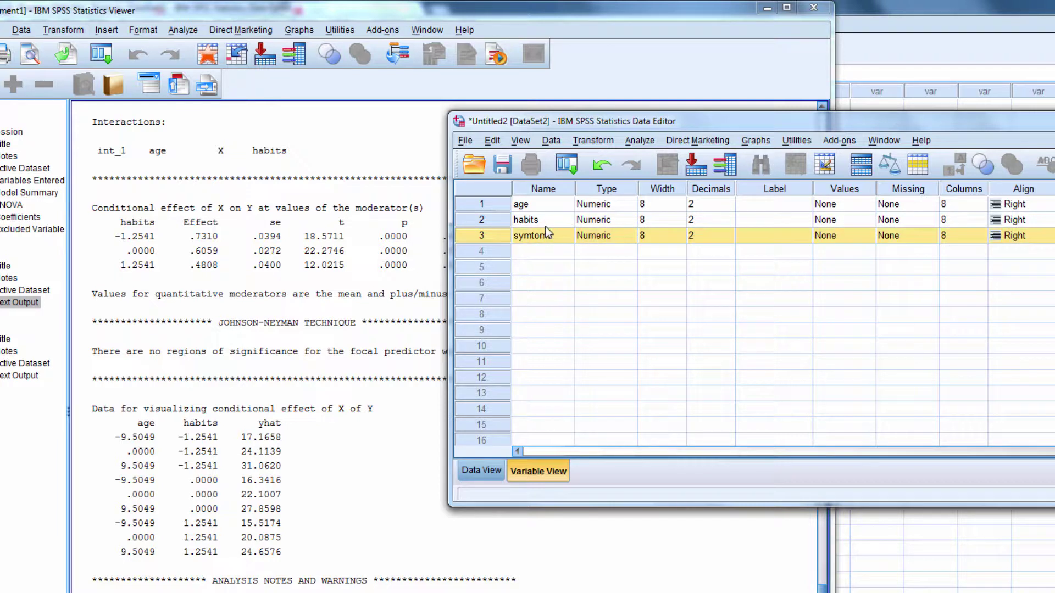
Step: Define value labels for the age variable: -1 as low, 0 as Medium and 1 as High
left_click(864, 206)
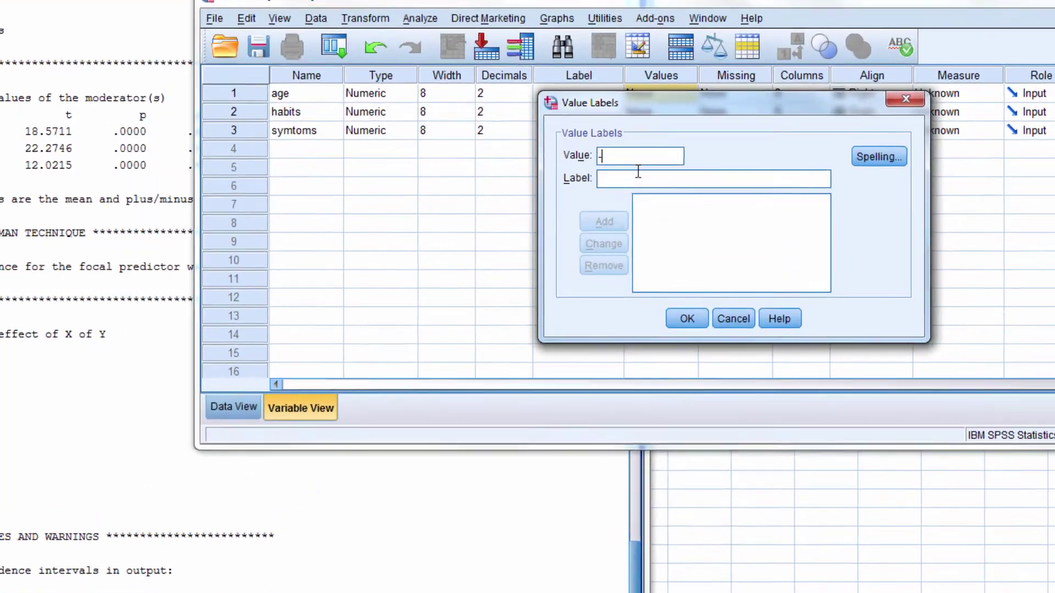
type("-1")
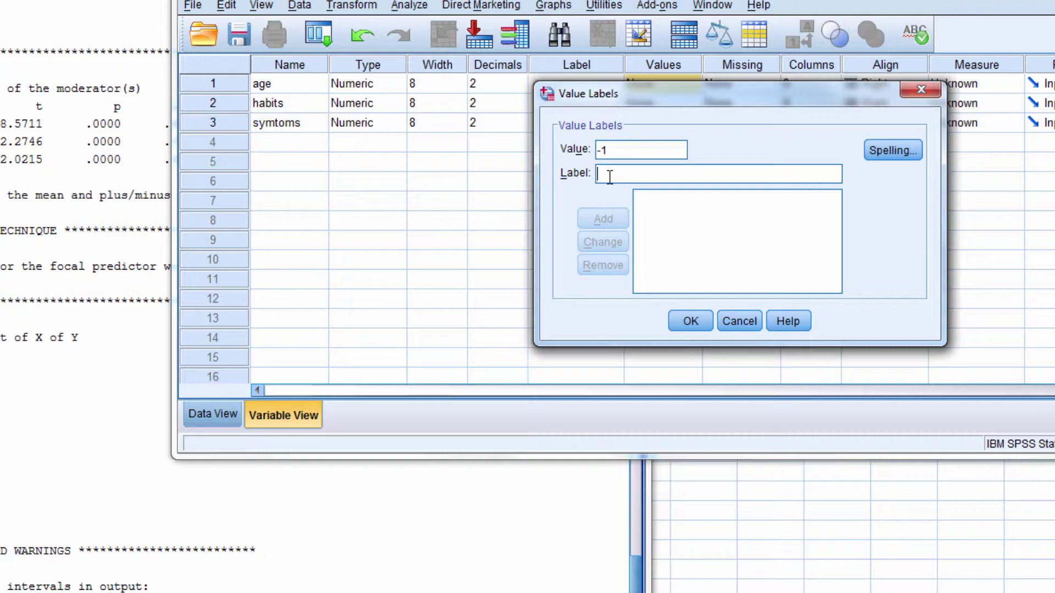
type("low")
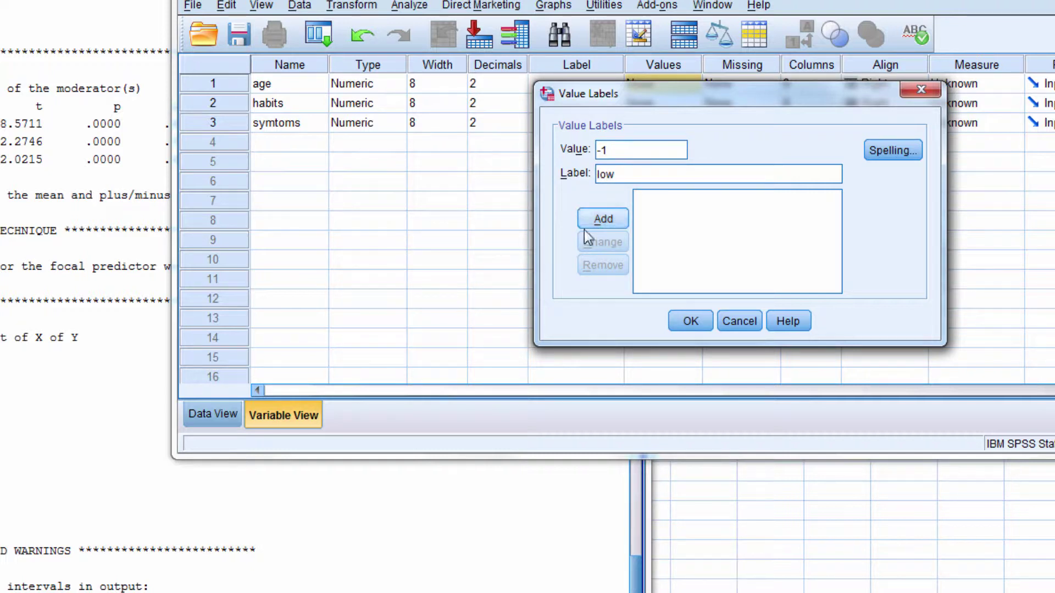
left_click(592, 223)
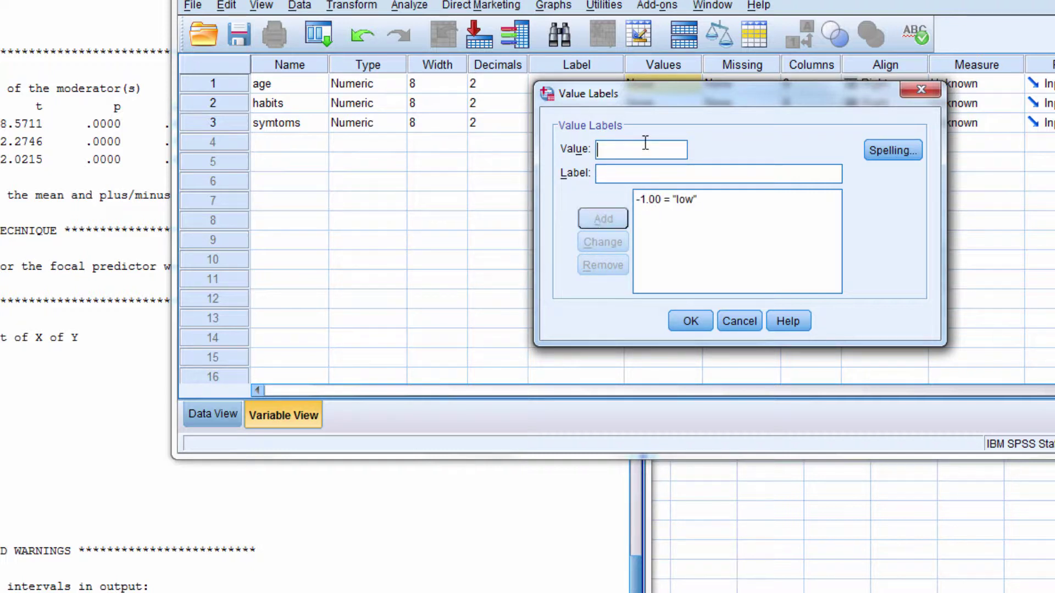
type("0")
left_click(601, 170)
type("M")
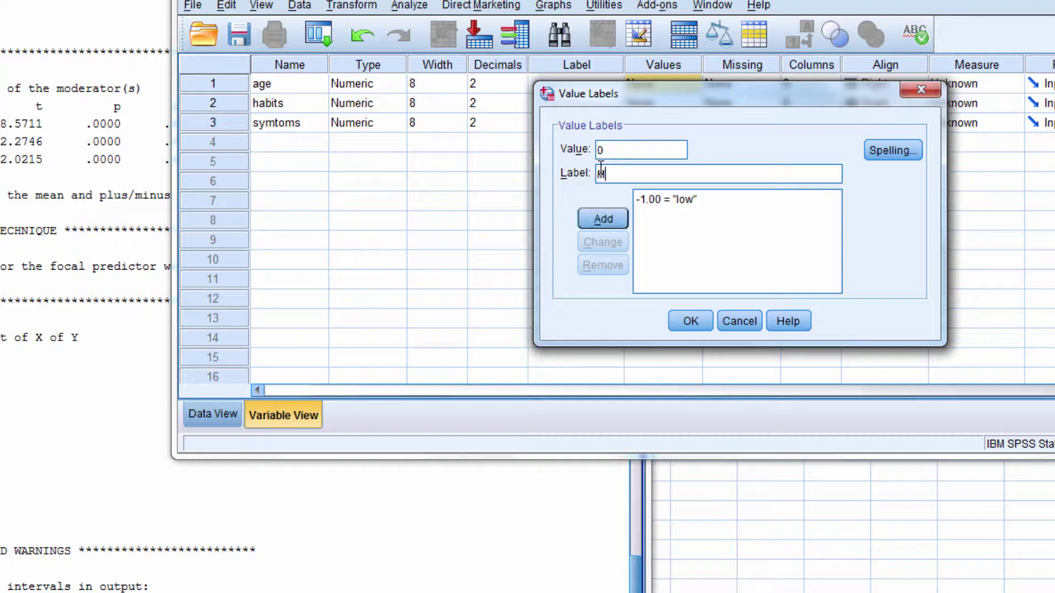
type("edium")
left_click(607, 226)
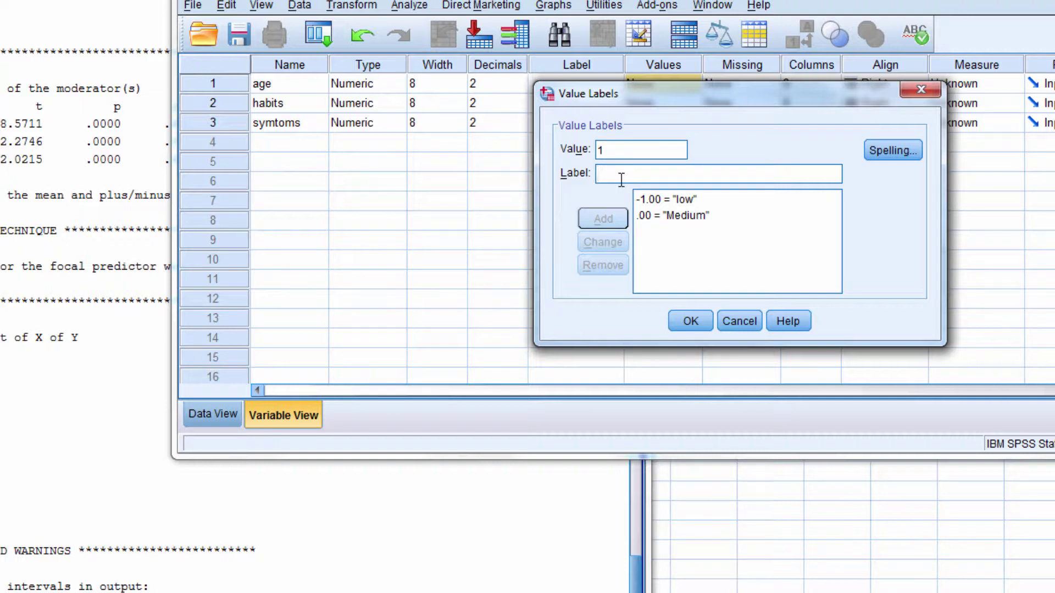
type("High")
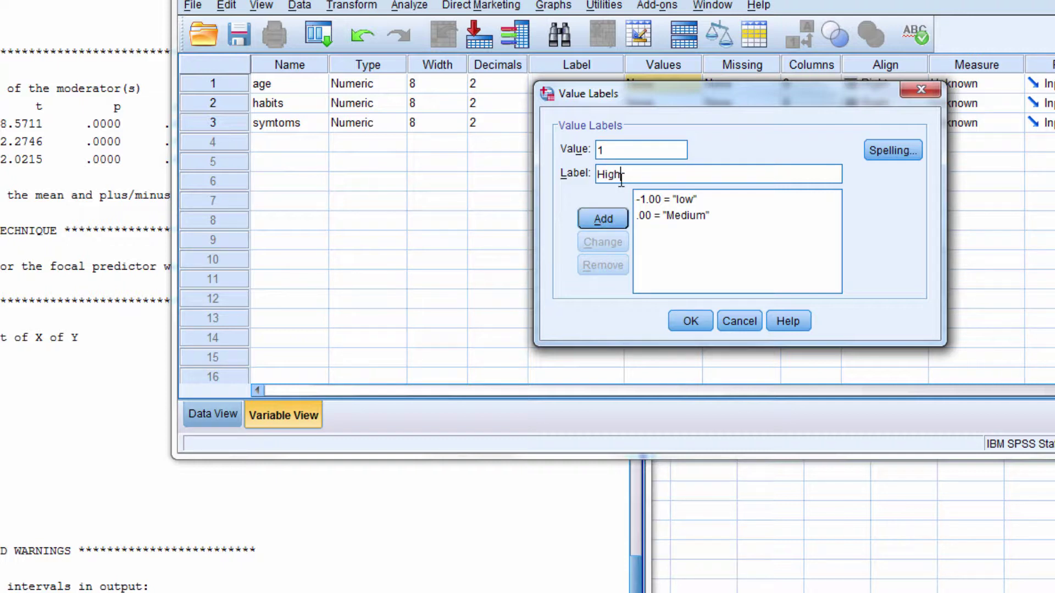
left_click(593, 220)
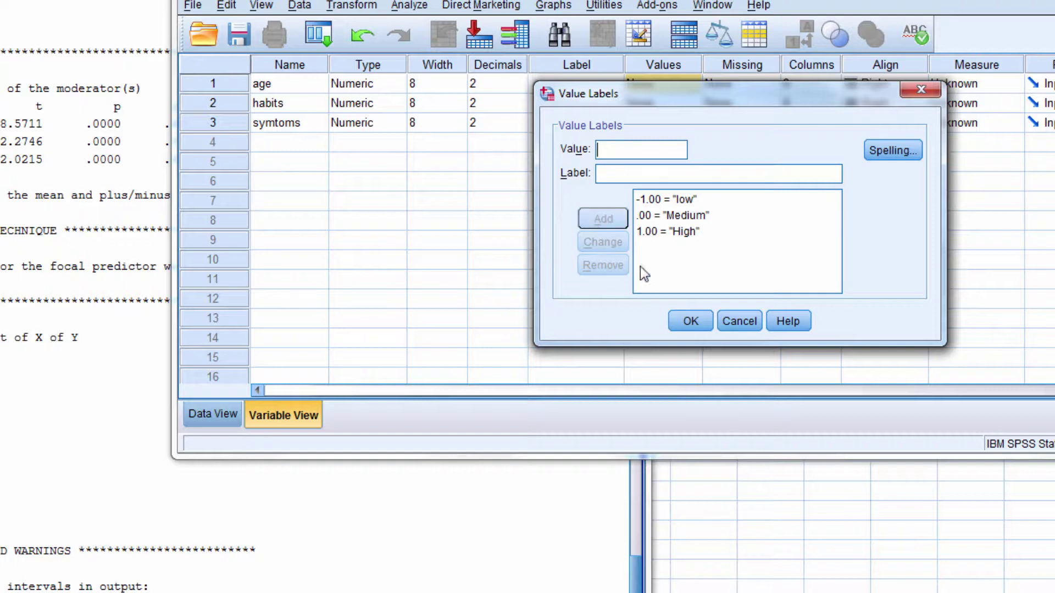
left_click(690, 320)
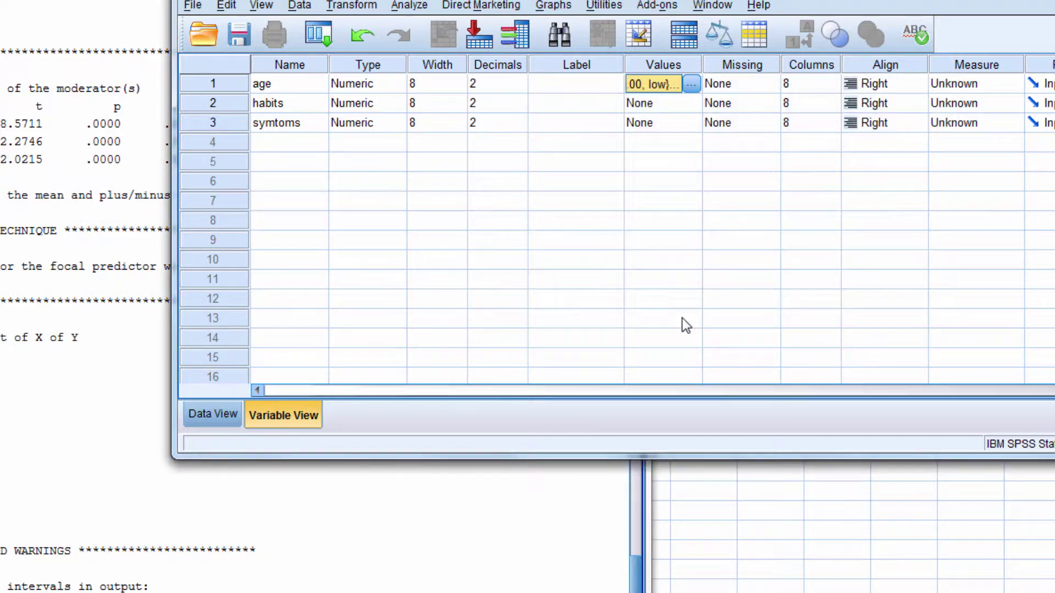
Step: Define value labels for the habits variable: -1 as Low, 0 as Medium and 1 as High
left_click(668, 104)
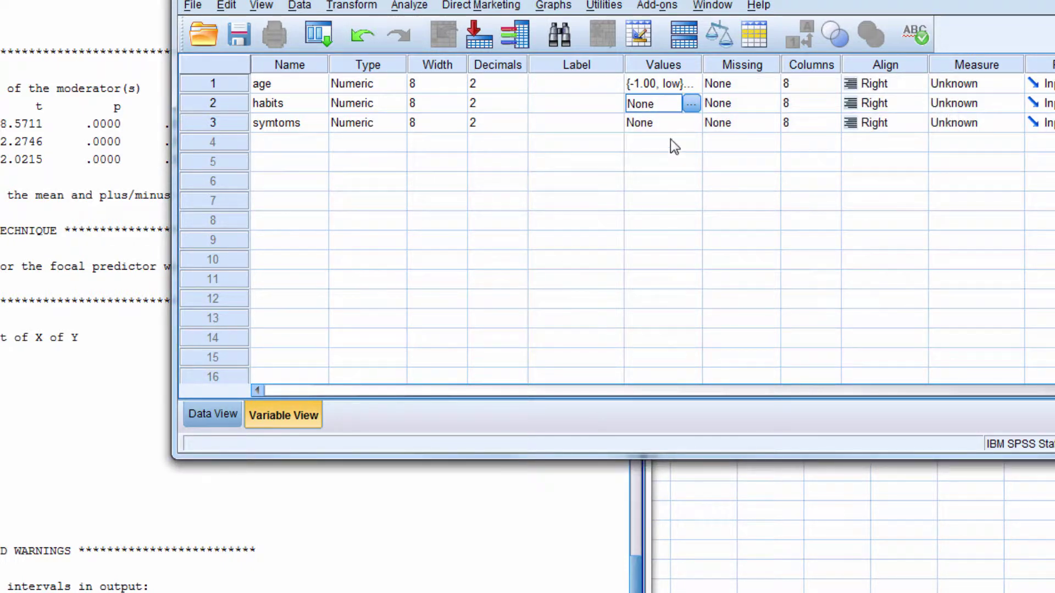
left_click(691, 105)
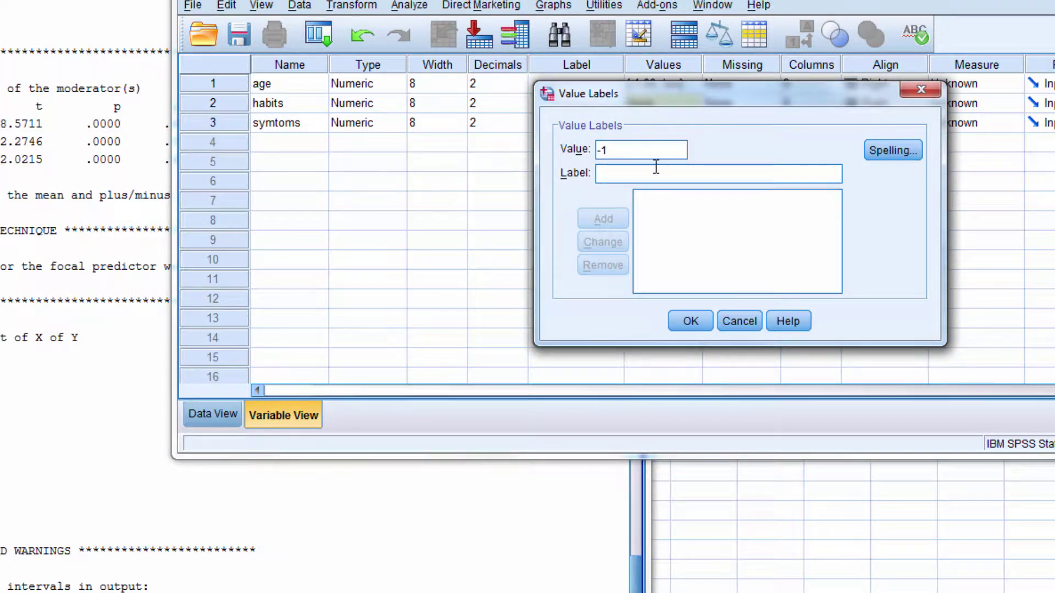
type("Low")
left_click(593, 220)
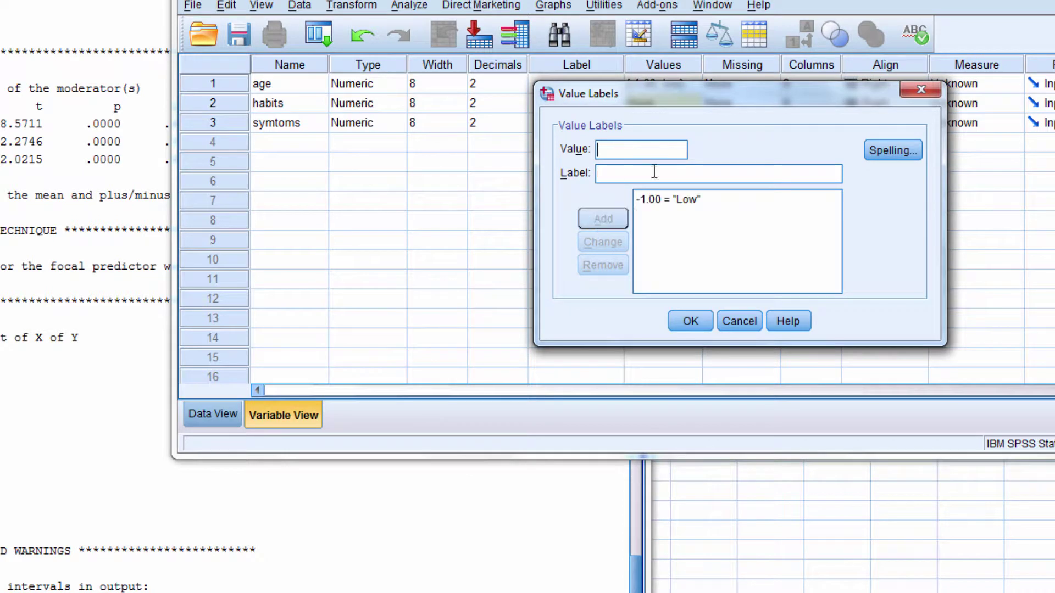
type("0 = \"")
type("Med")
type("i")
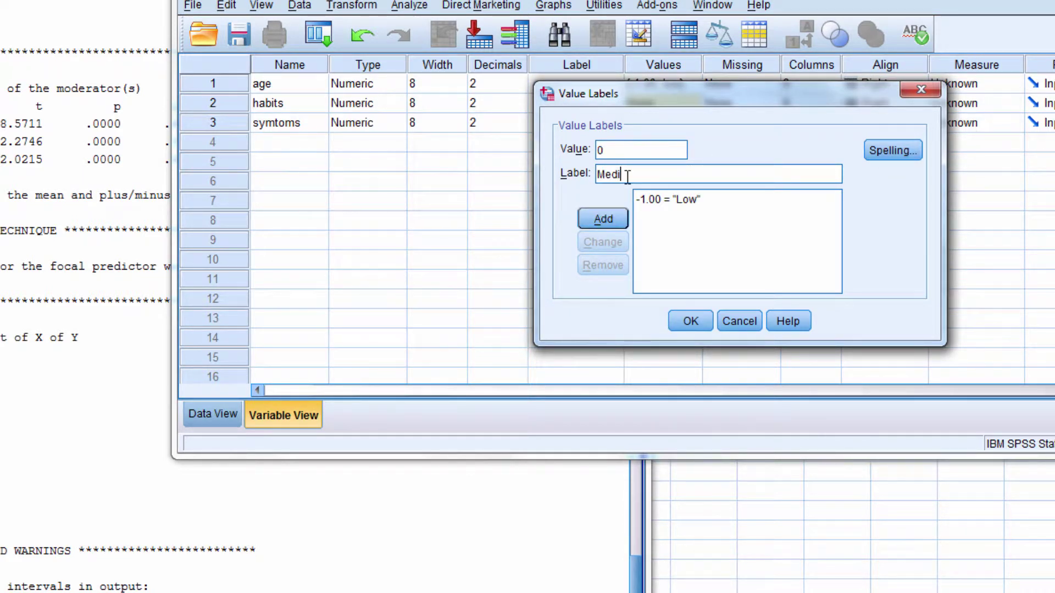
type("um")
left_click(587, 220)
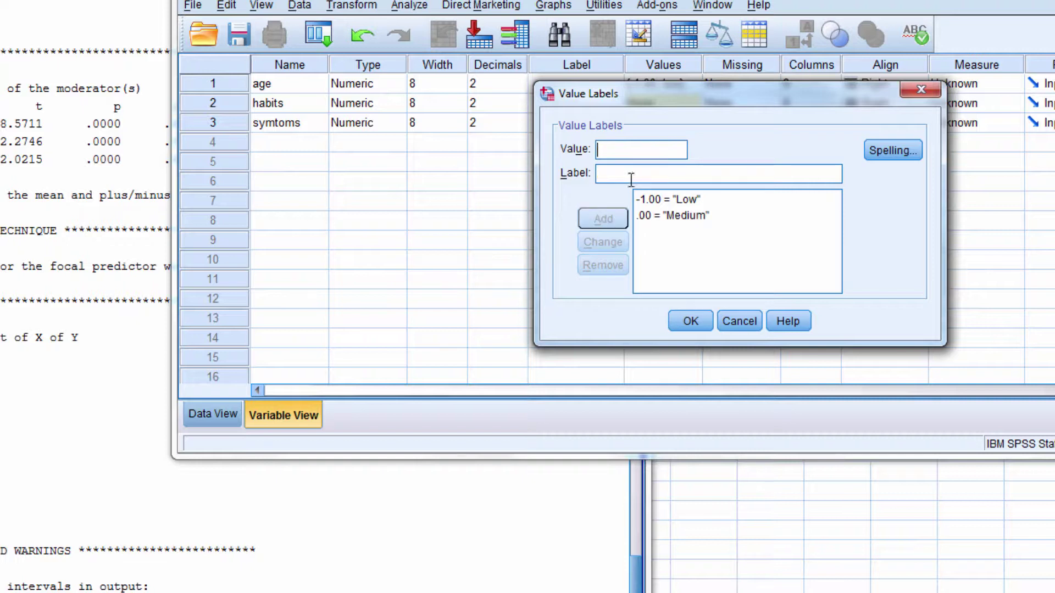
type("1")
left_click(603, 175)
type("High")
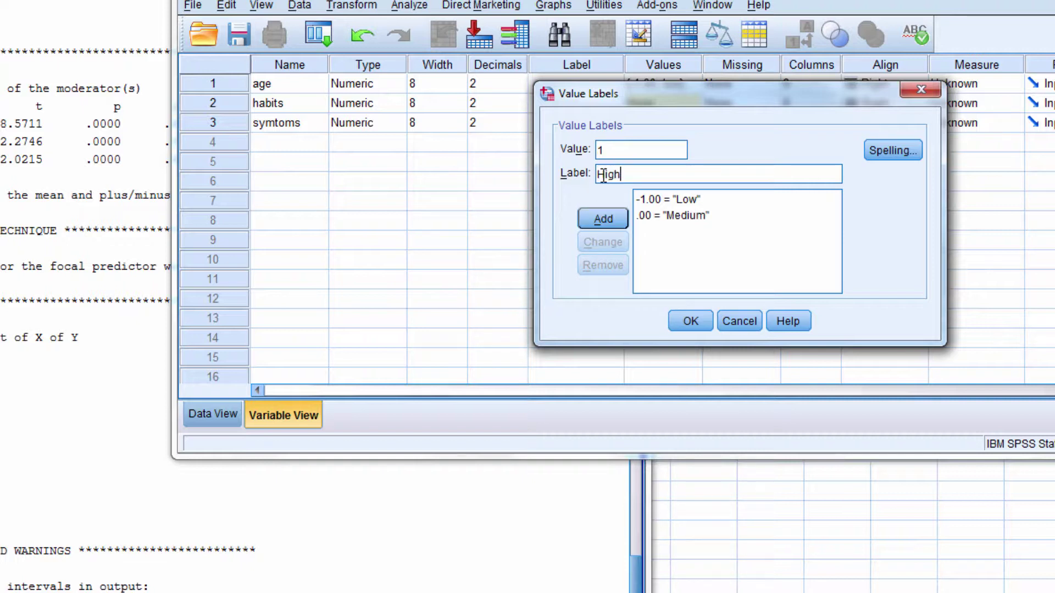
left_click(603, 220)
left_click(690, 323)
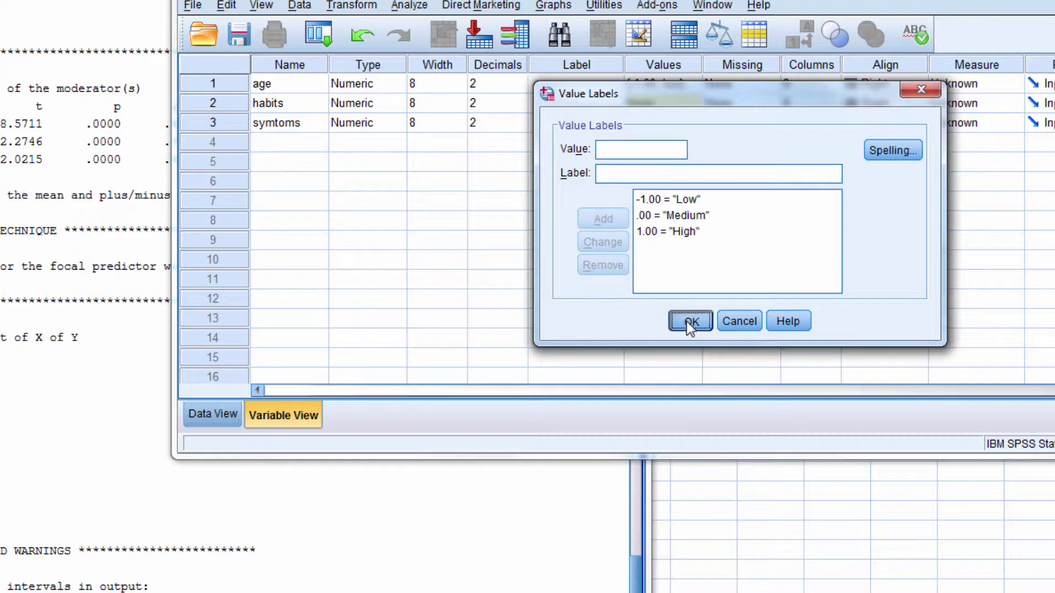
left_click(739, 103)
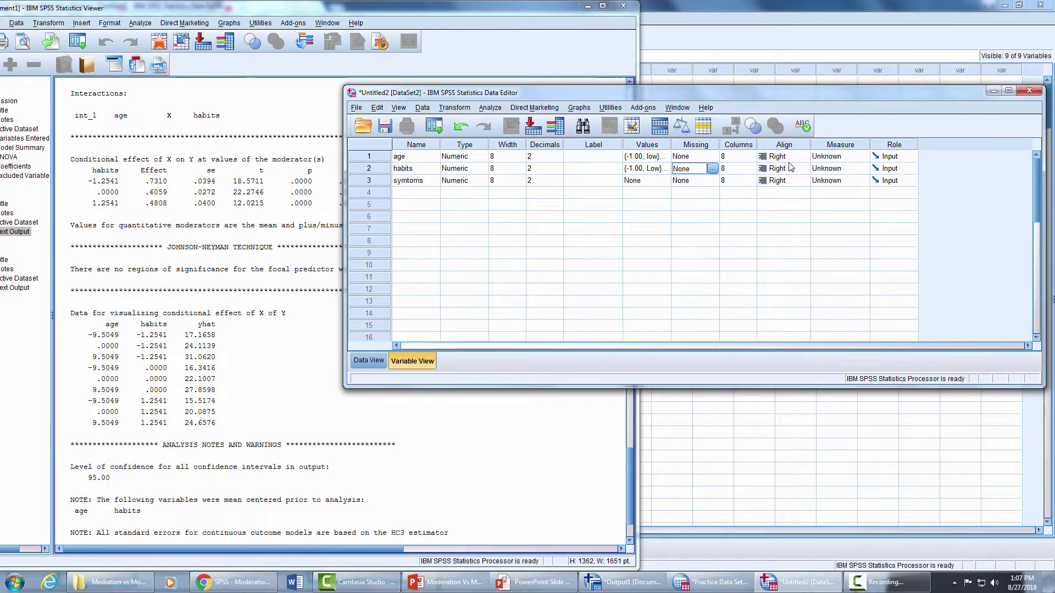
Step: Set the measurement level of both age and habits to Nominal
left_click(836, 158)
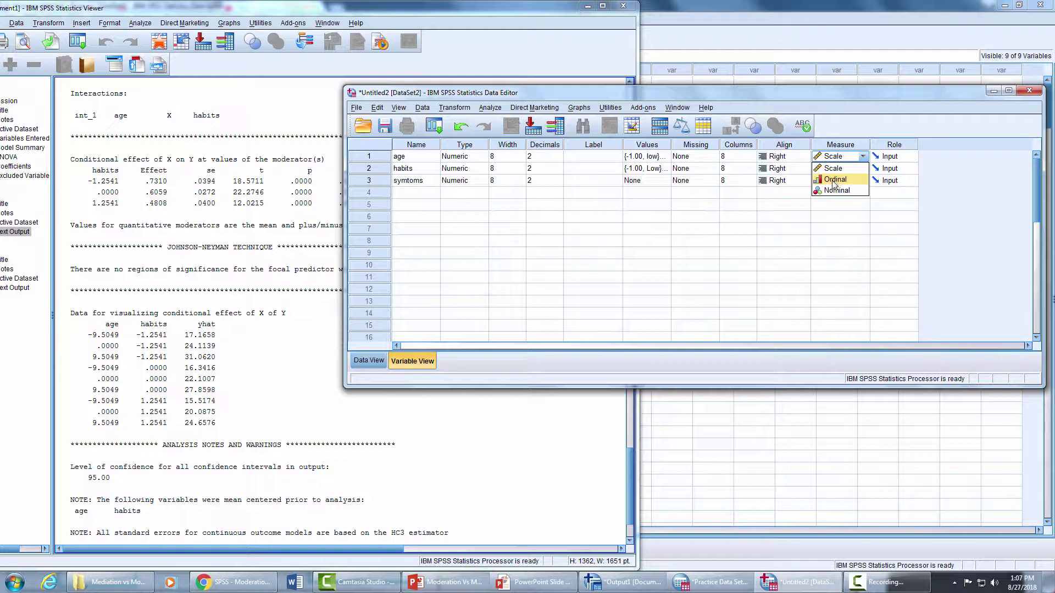
left_click(836, 190)
left_click(833, 170)
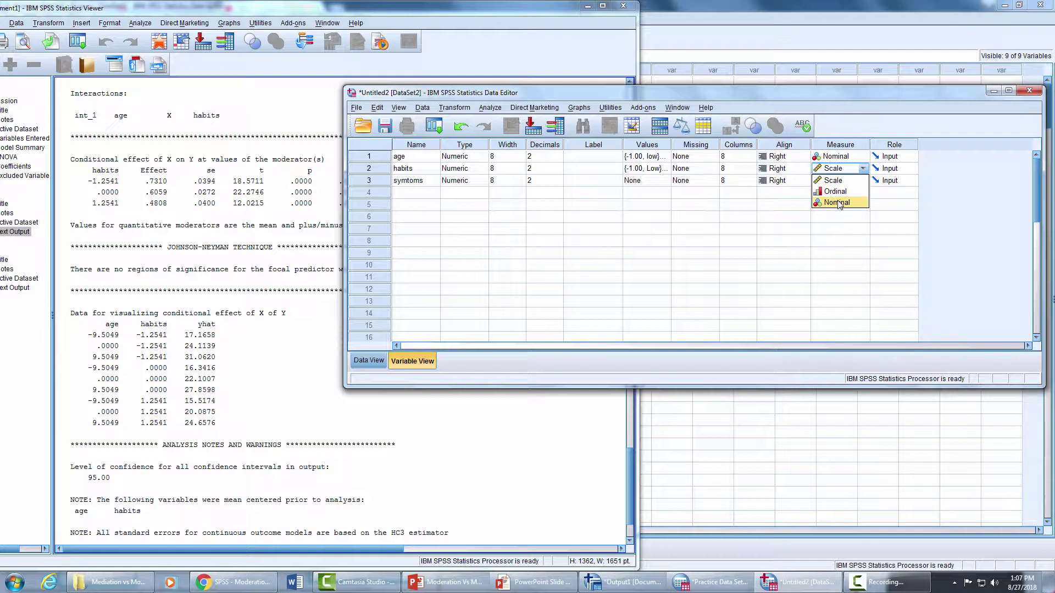
left_click(838, 203)
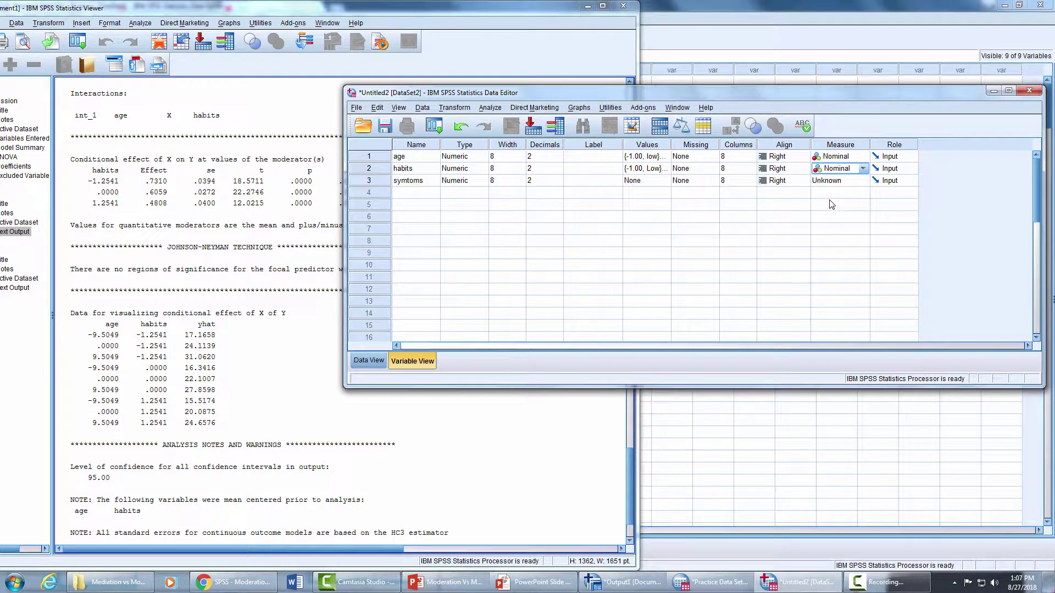
Step: Place the empty data grid beside the output's visualization data and enter the age values -1, 0 and 1 in rows 1 to 3
left_click(367, 361)
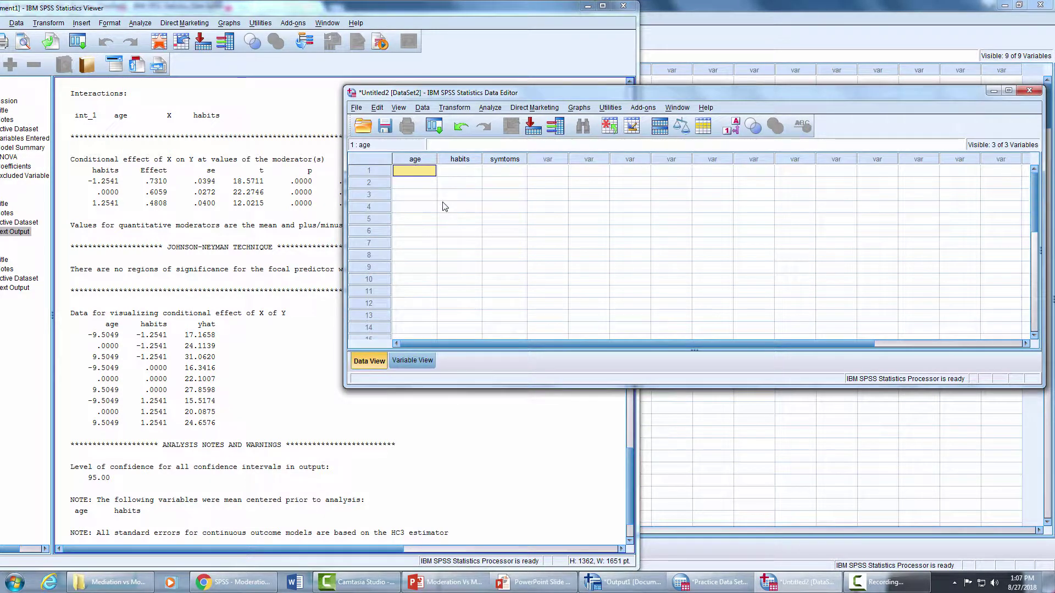
left_click_drag(437, 98, 353, 231)
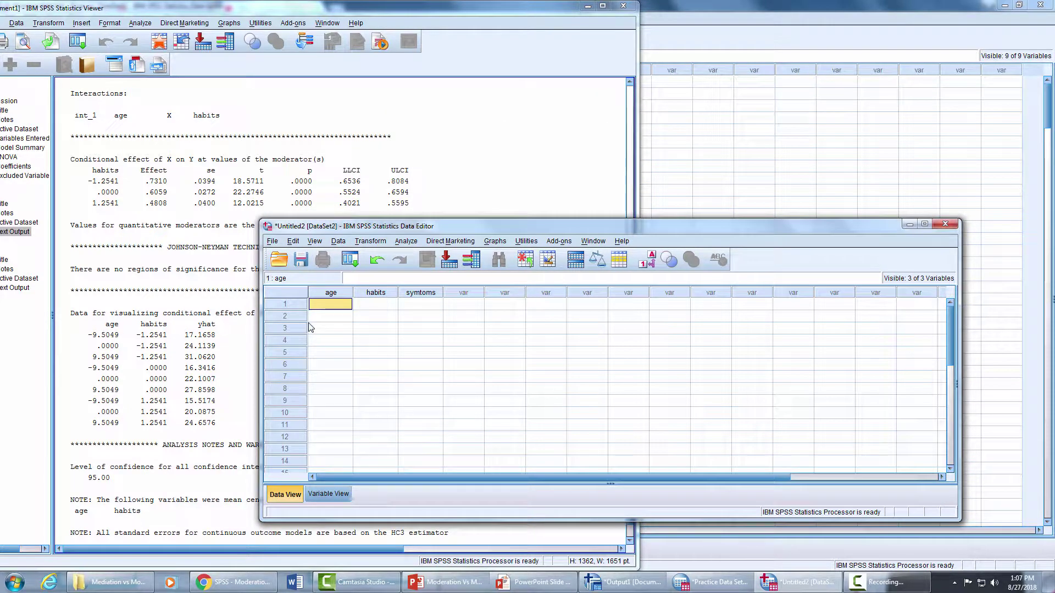
type("-1")
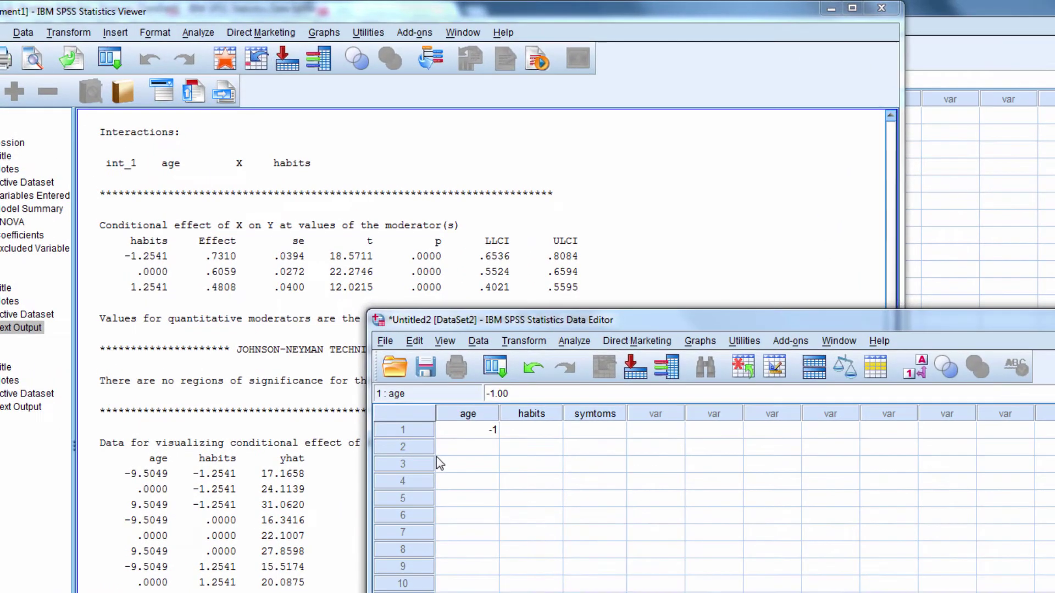
key("Return")
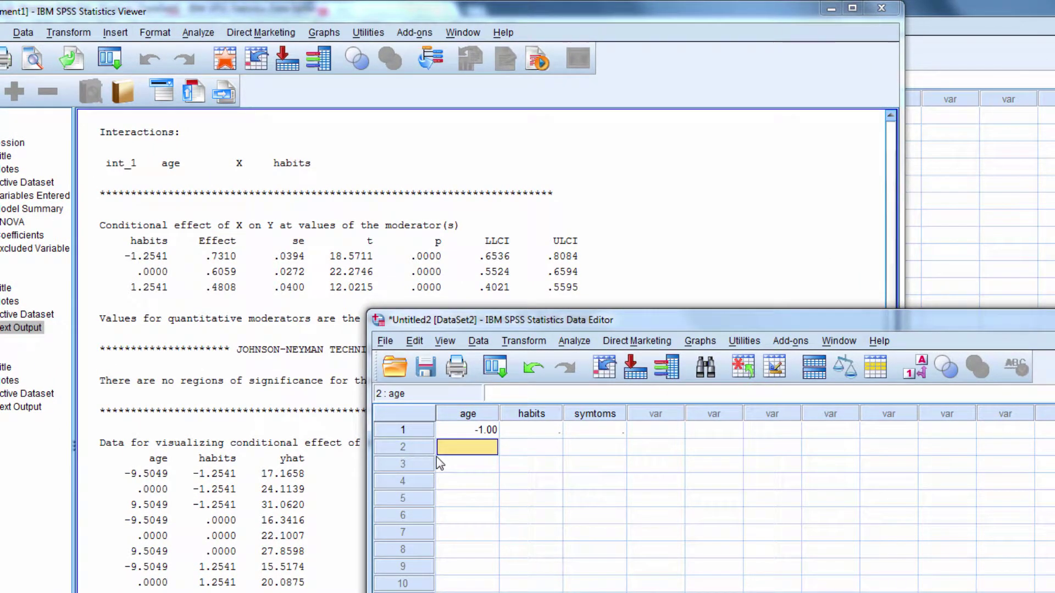
type("0")
key("Return")
type("1")
key("Return")
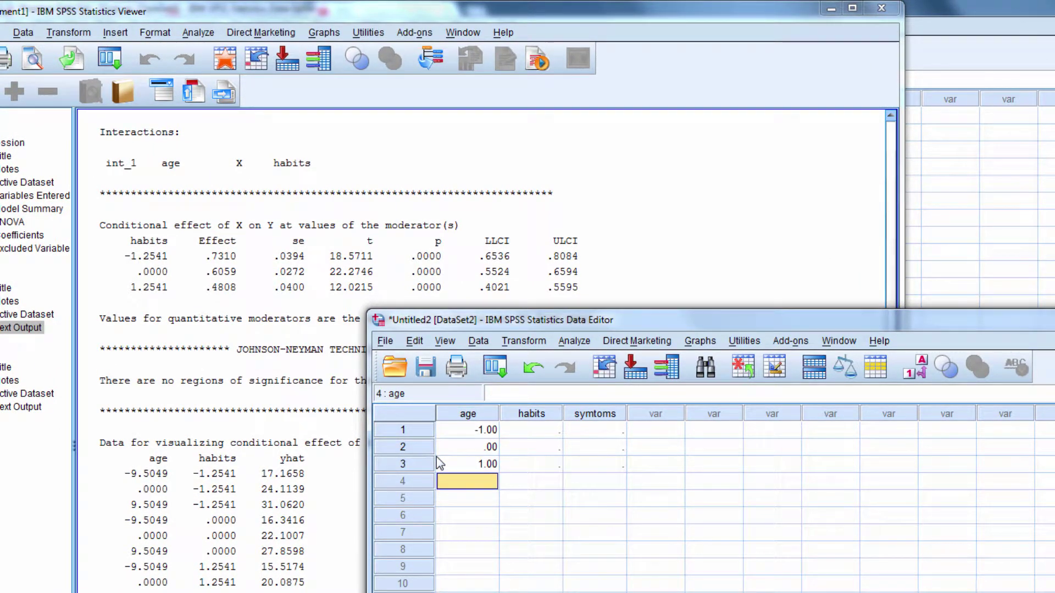
Step: Repeat the age sequence -1, 0, 1 in rows 4 to 9 and return to the first row
type("-1")
key("Return")
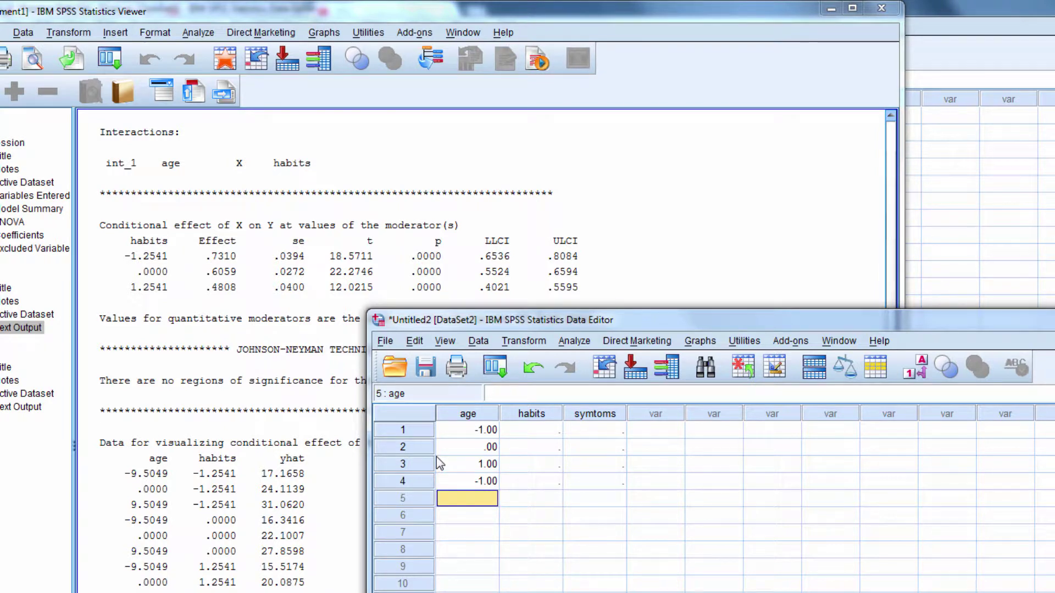
type("0")
key("Return")
type("1")
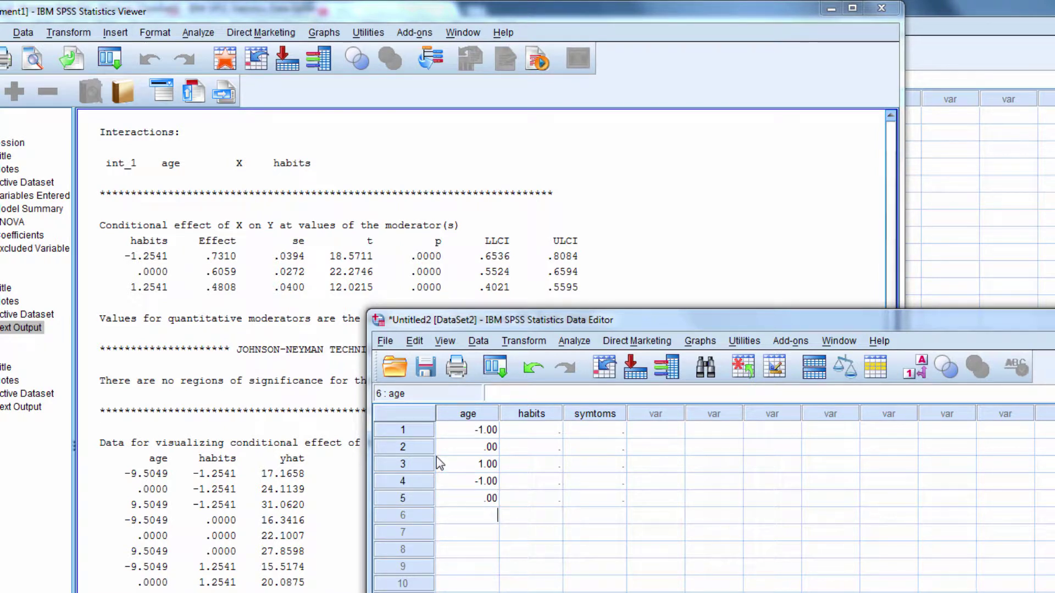
key("Return")
type("1")
key("BackSpace")
type("-1")
key("Return")
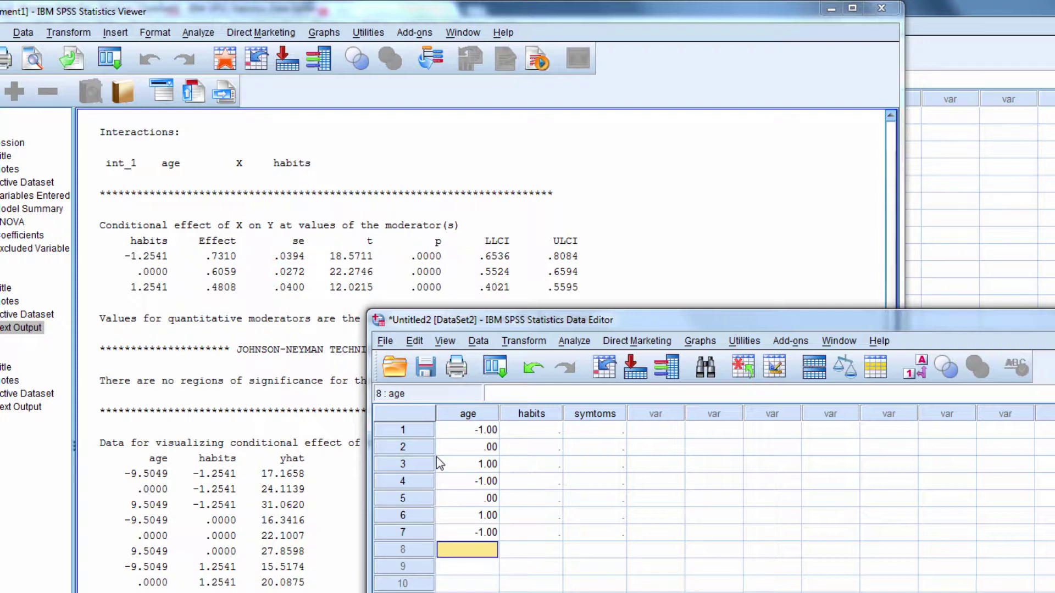
type("0")
key("Return")
type("1")
key("Return")
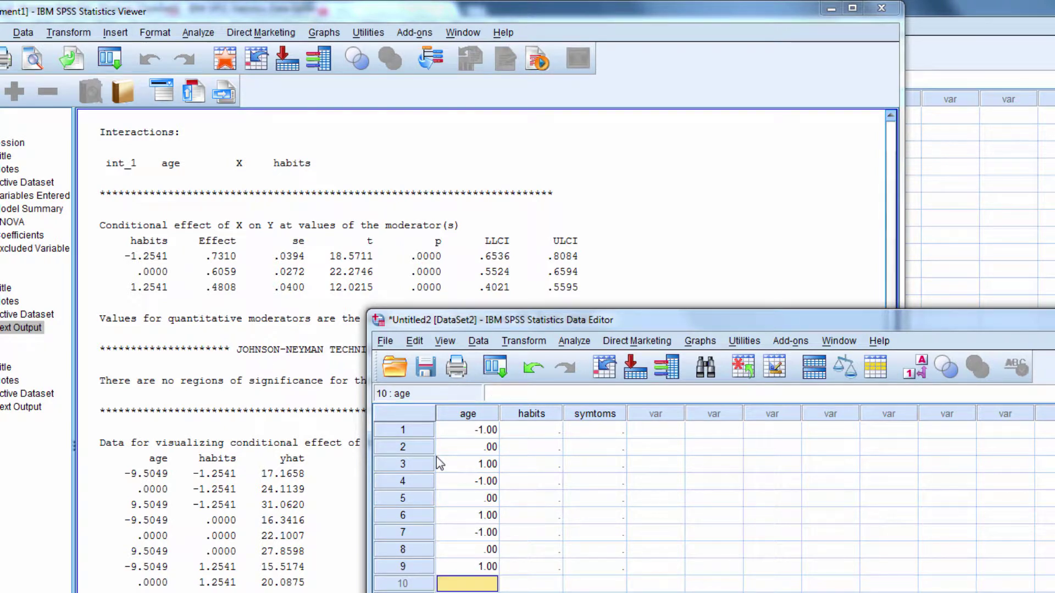
key("Up")
key("Up")
key("Up")
key("Up")
key("Up")
key("Up")
key("Up")
key("Up")
key("Up")
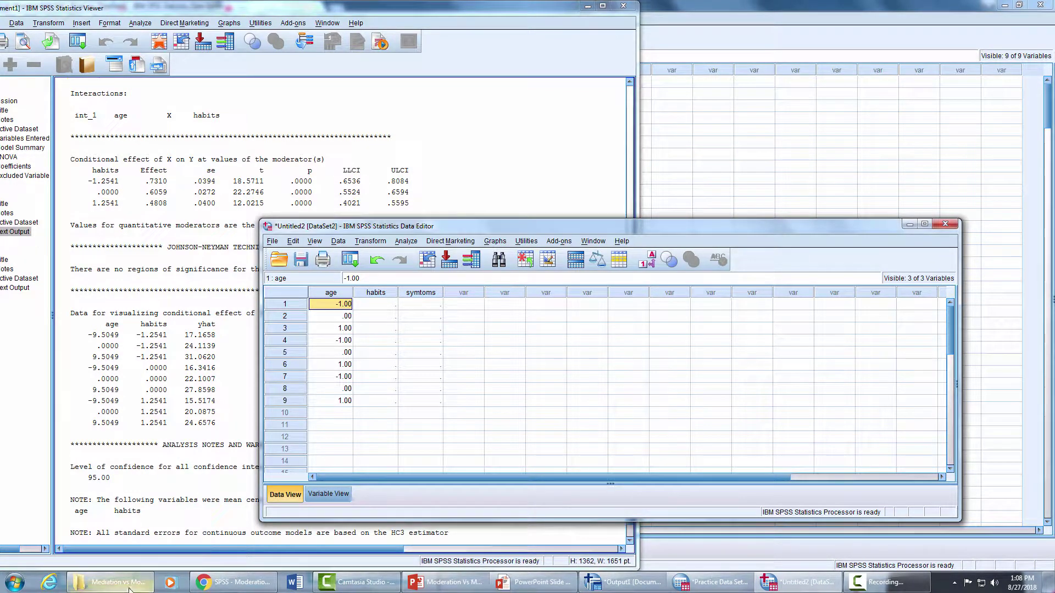
Step: Open the Graph Data file from the Mediation vs Moderation Mine Matterial folder and bring it up beside the PROCESS output
left_click(110, 582)
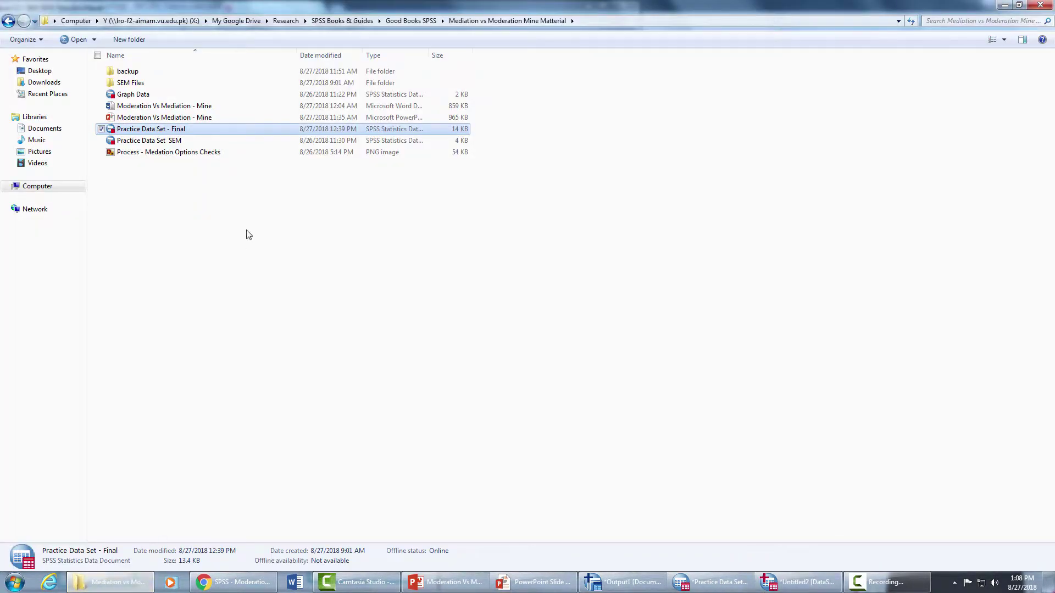
double_click(132, 95)
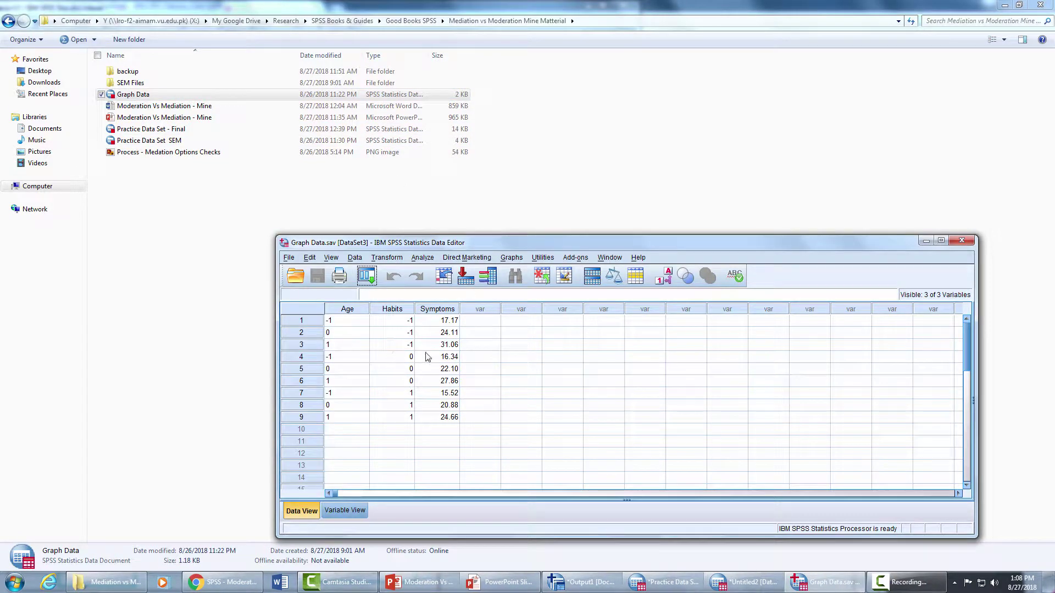
left_click(666, 582)
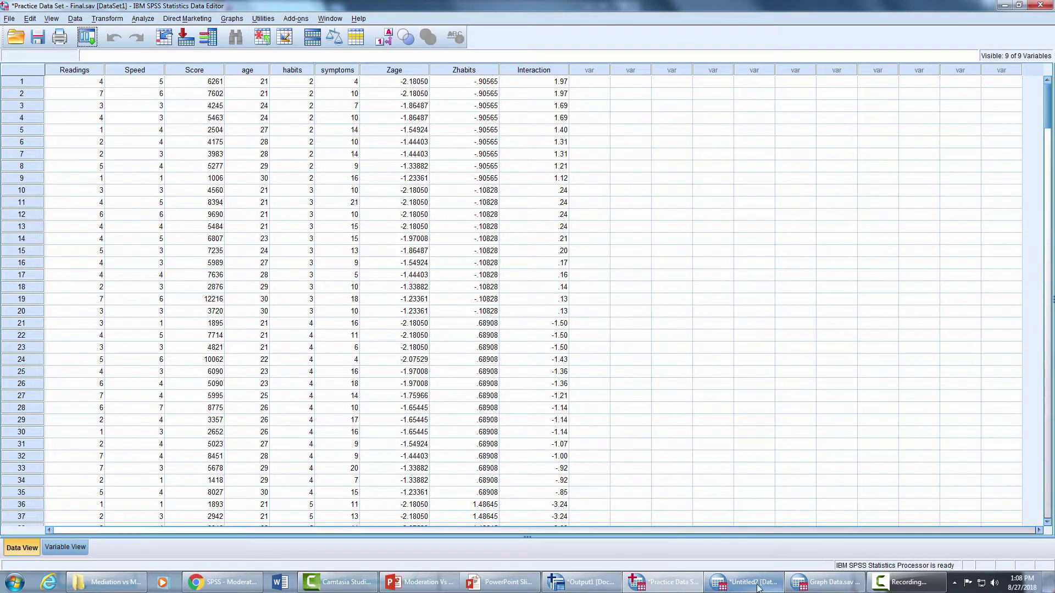
left_click(824, 583)
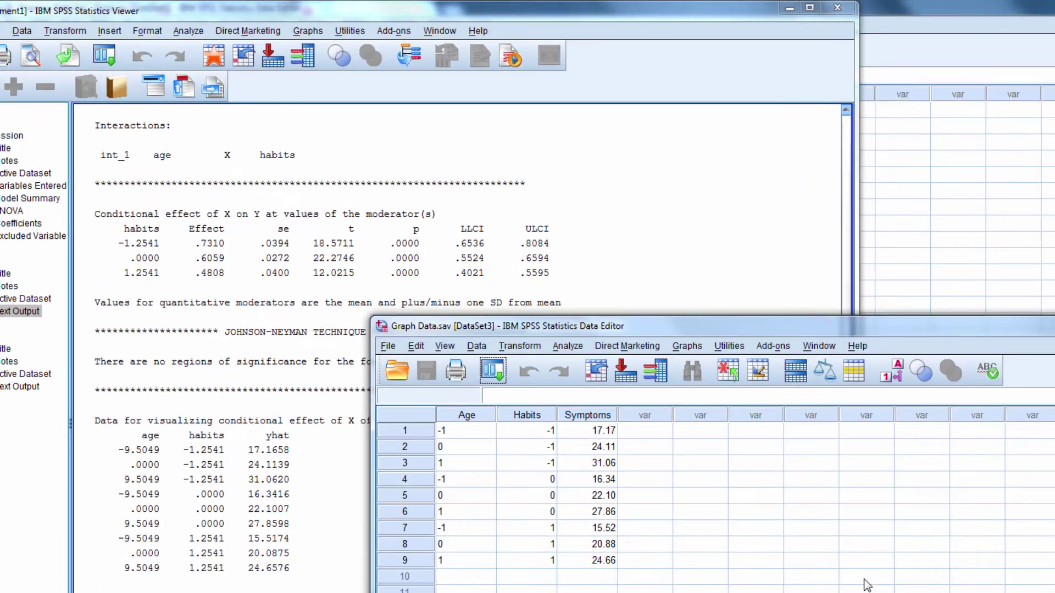
Step: Start a multiple line chart in Chart Builder from the Graph Data dataset
left_click(687, 347)
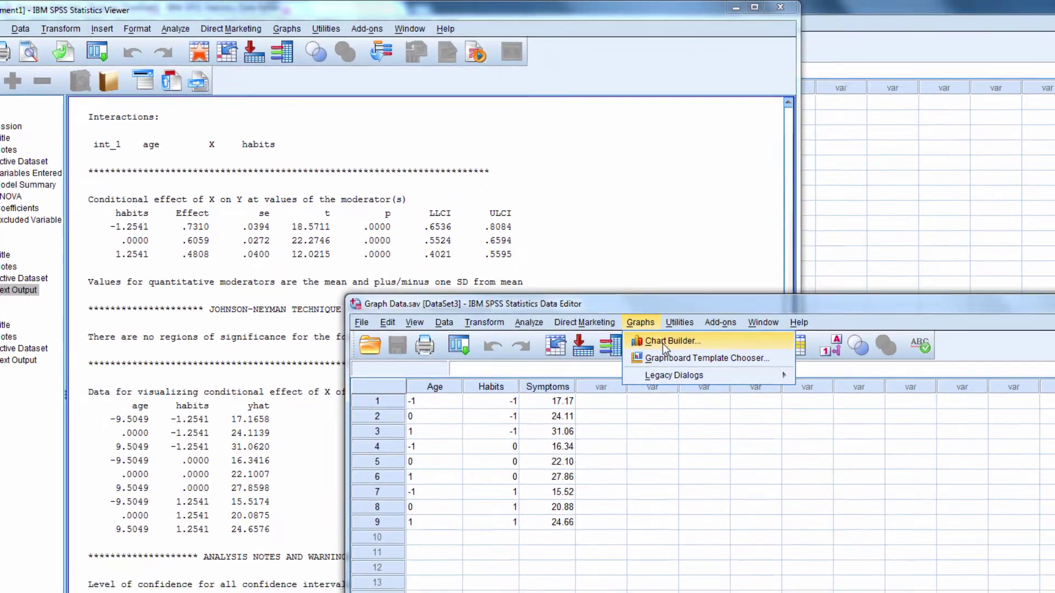
left_click(719, 366)
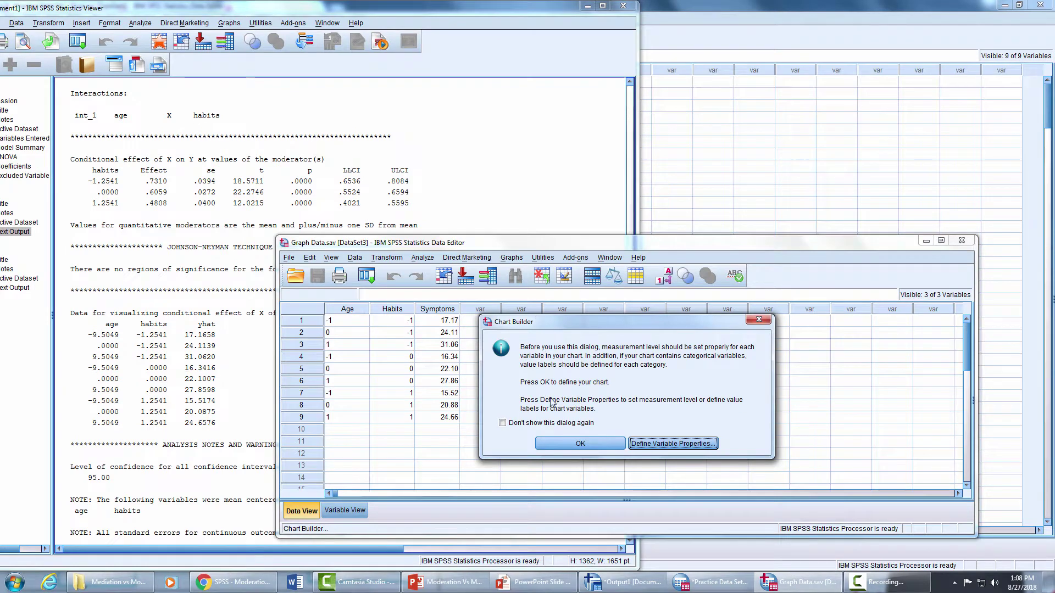
left_click(581, 444)
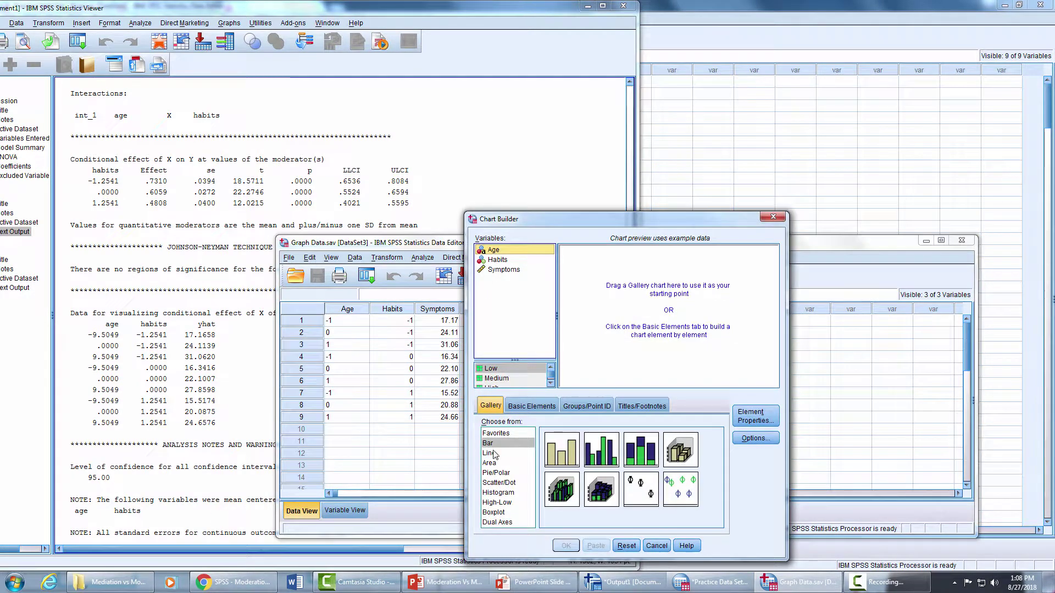
left_click(489, 453)
left_click_drag(601, 449, 644, 386)
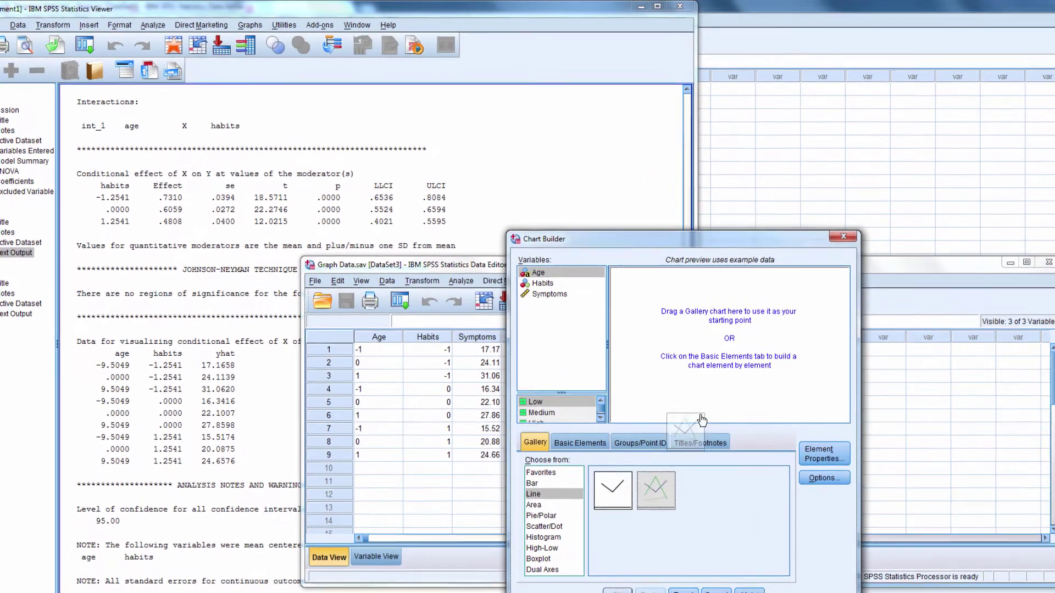
left_click_drag(702, 420, 721, 352)
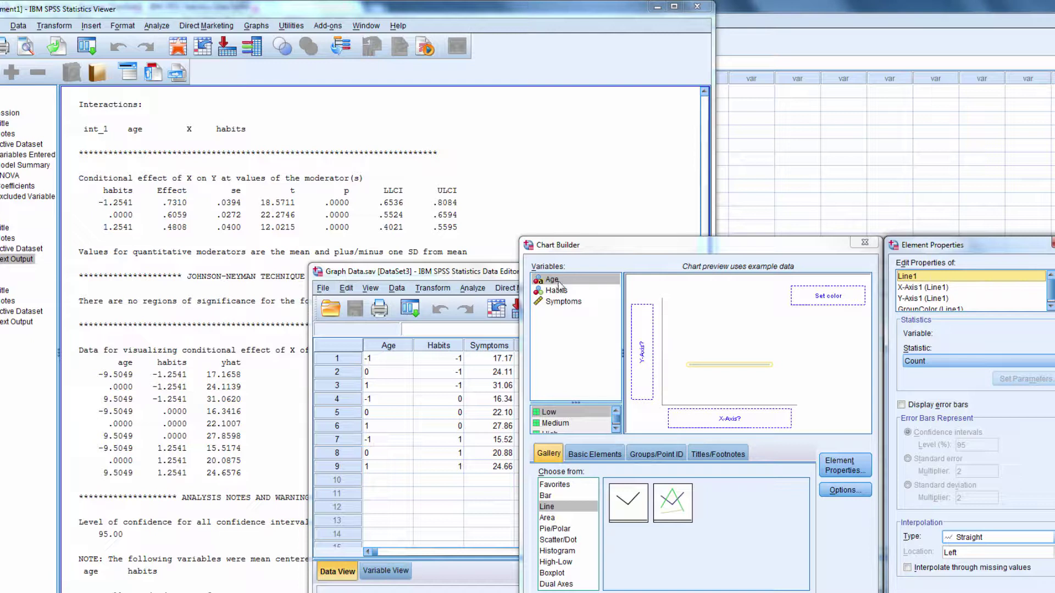
Step: Assign Age to the X axis, Habits to the line color and Symptoms to the Y axis, and generate the chart
left_click_drag(552, 280, 726, 418)
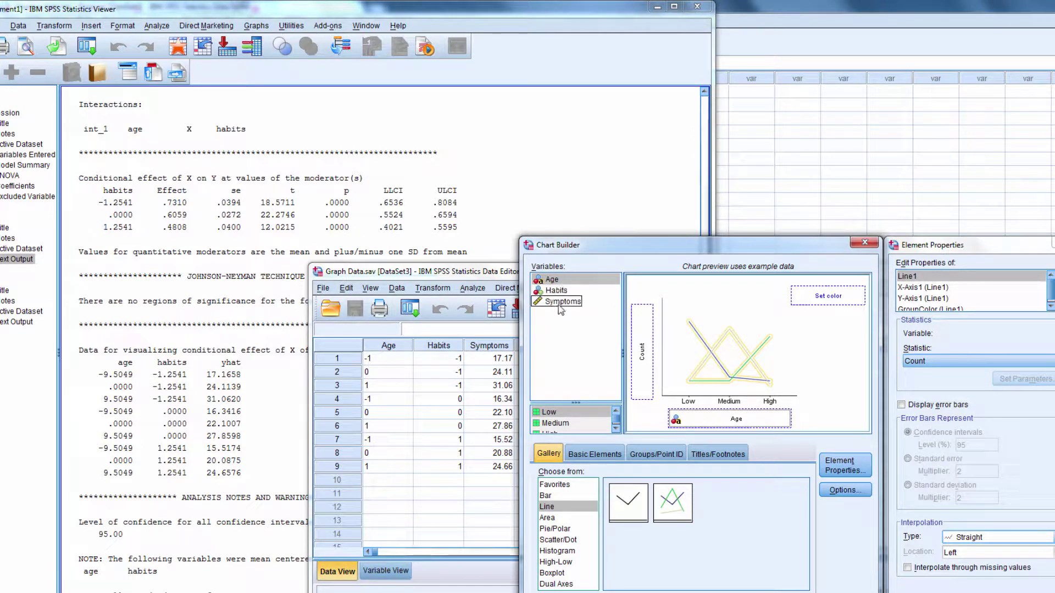
left_click_drag(555, 290, 836, 303)
left_click_drag(560, 302, 638, 365)
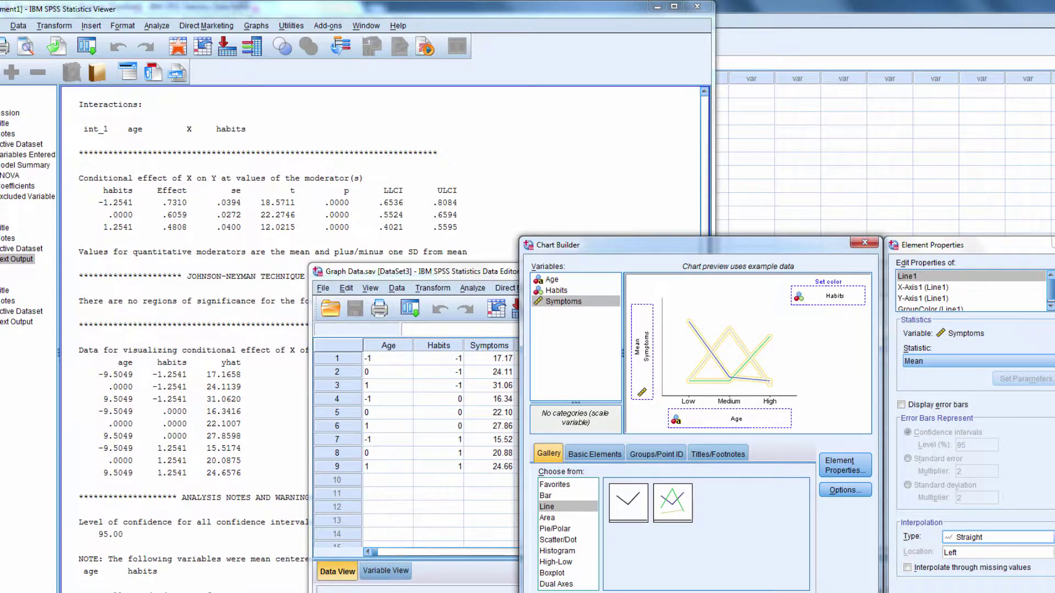
key("Return")
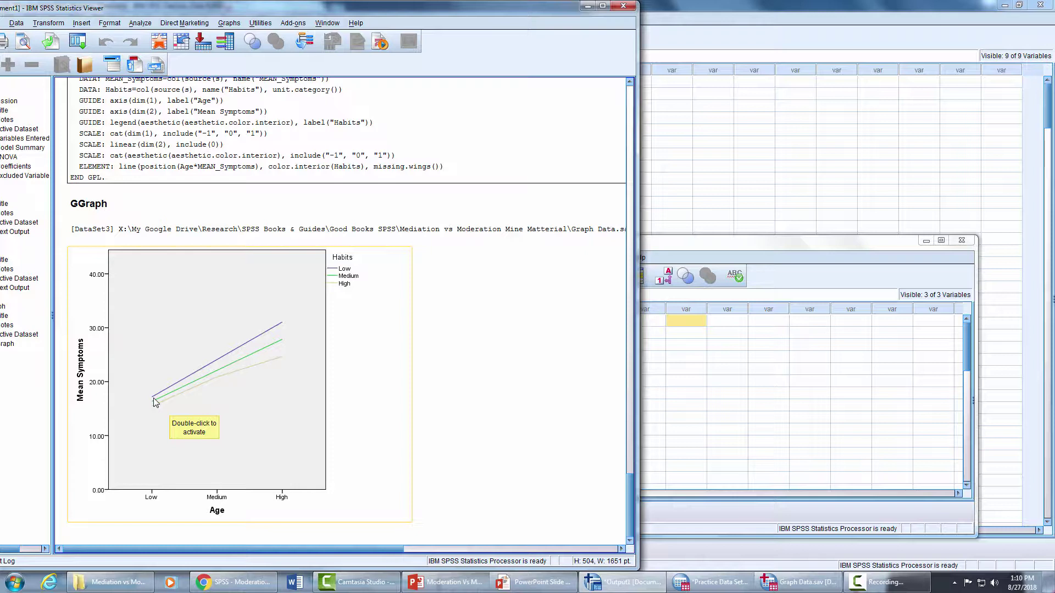
left_click(281, 360)
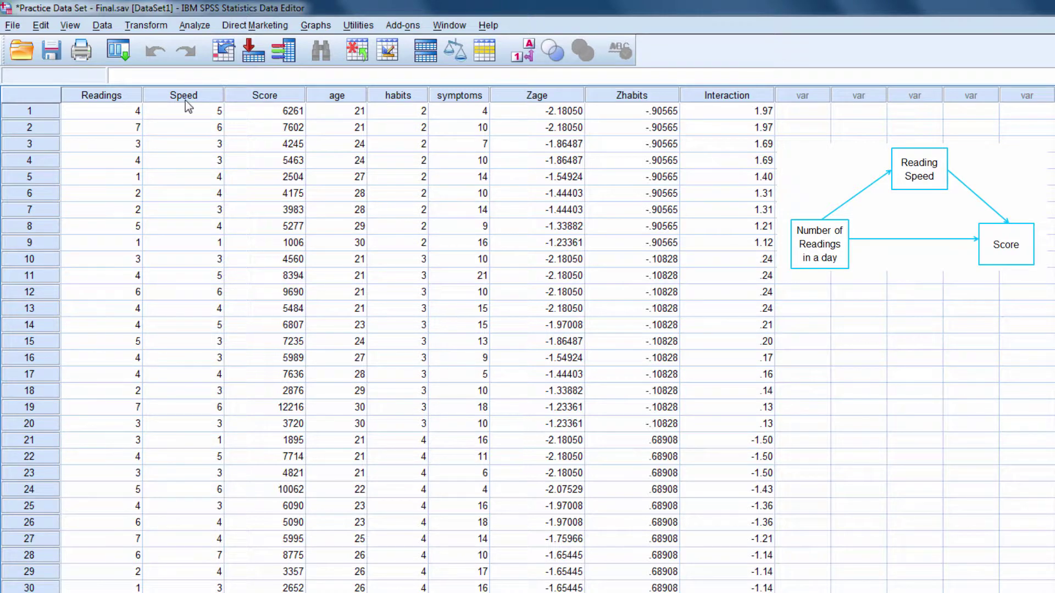
Step: Set up a linear regression on the Practice Data Set with Readings as the independent and Score as the dependent variable
left_click(286, 99)
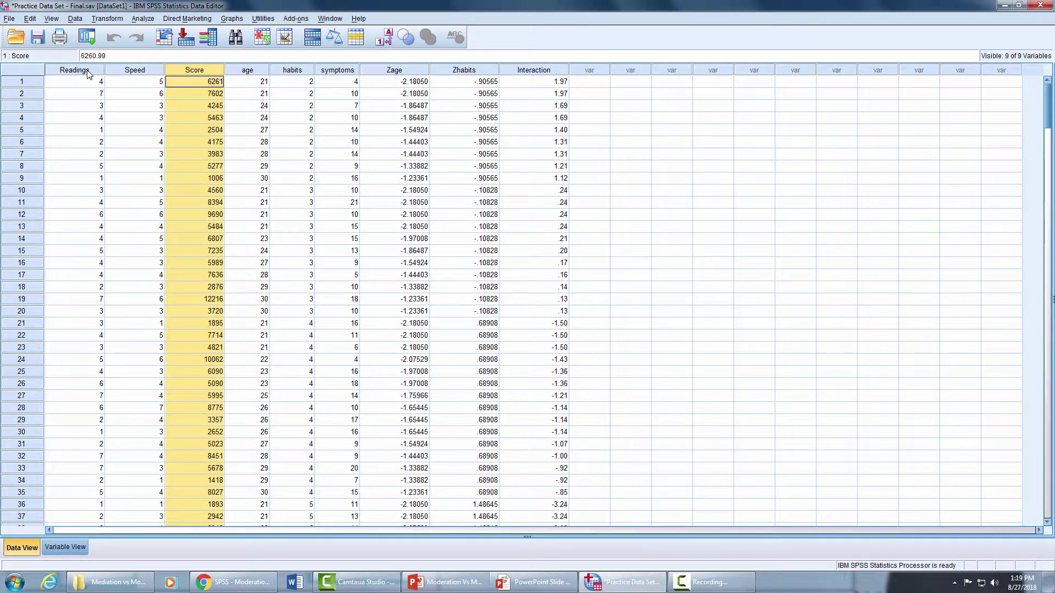
left_click(142, 20)
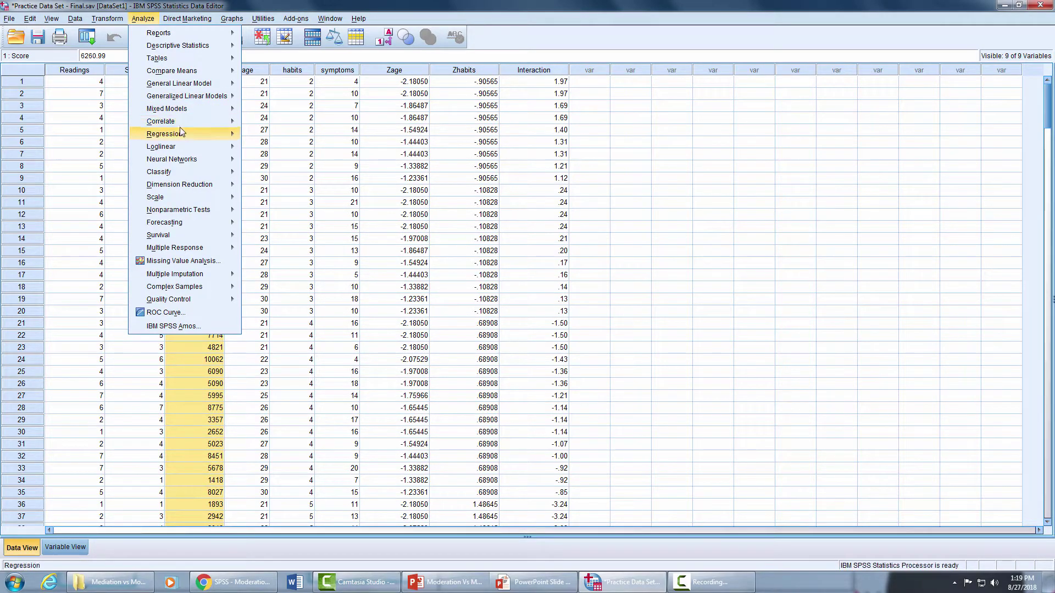
mouse_move(181, 133)
left_click(300, 155)
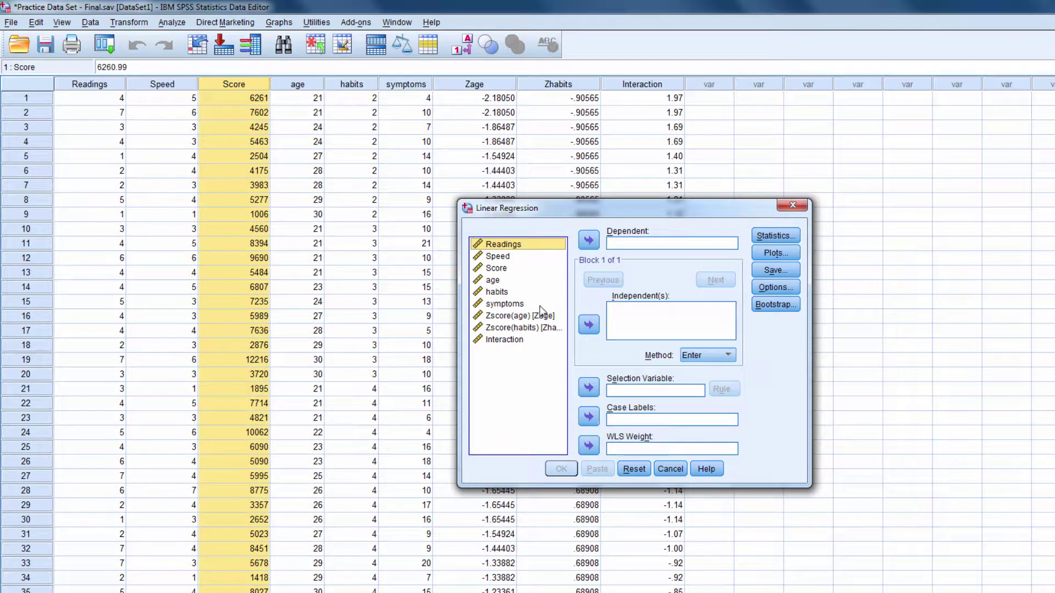
left_click(536, 257)
left_click(589, 328)
left_click(504, 269)
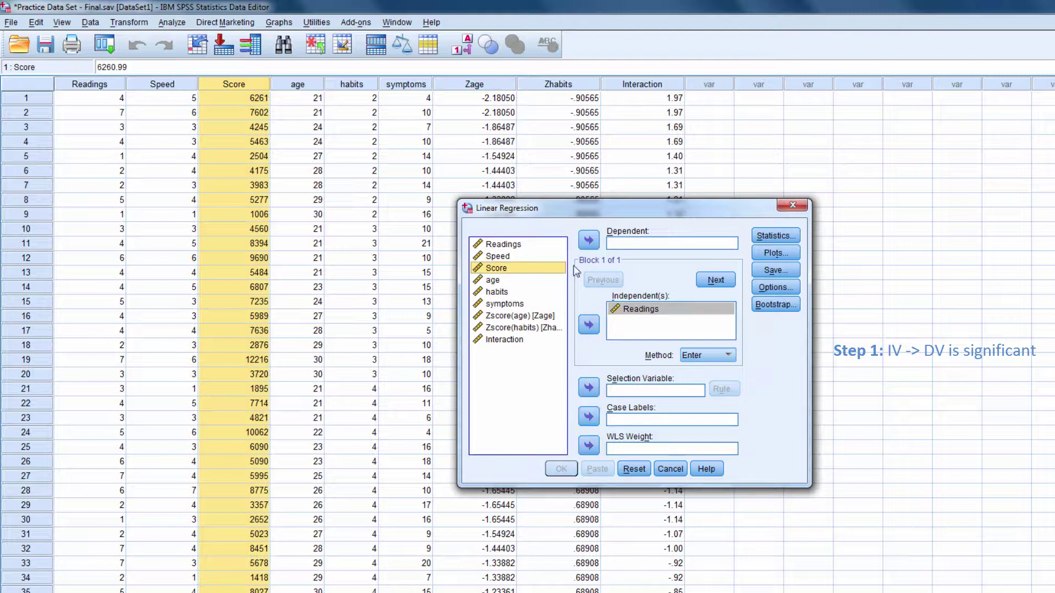
left_click(589, 240)
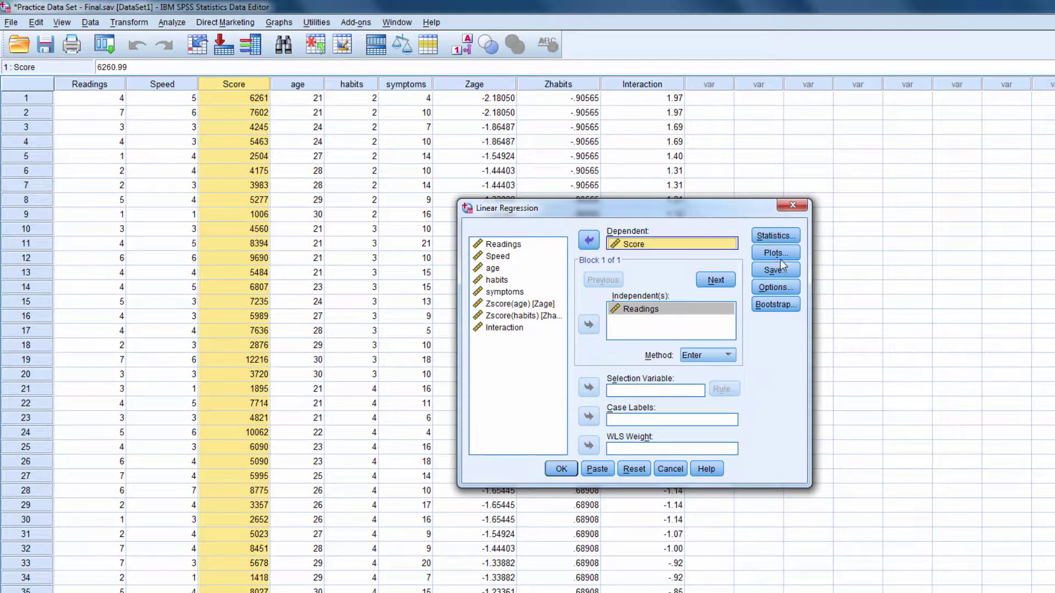
Step: Keep Estimates and Model fit as the regression statistics and run the regression of Score on Readings
left_click(772, 237)
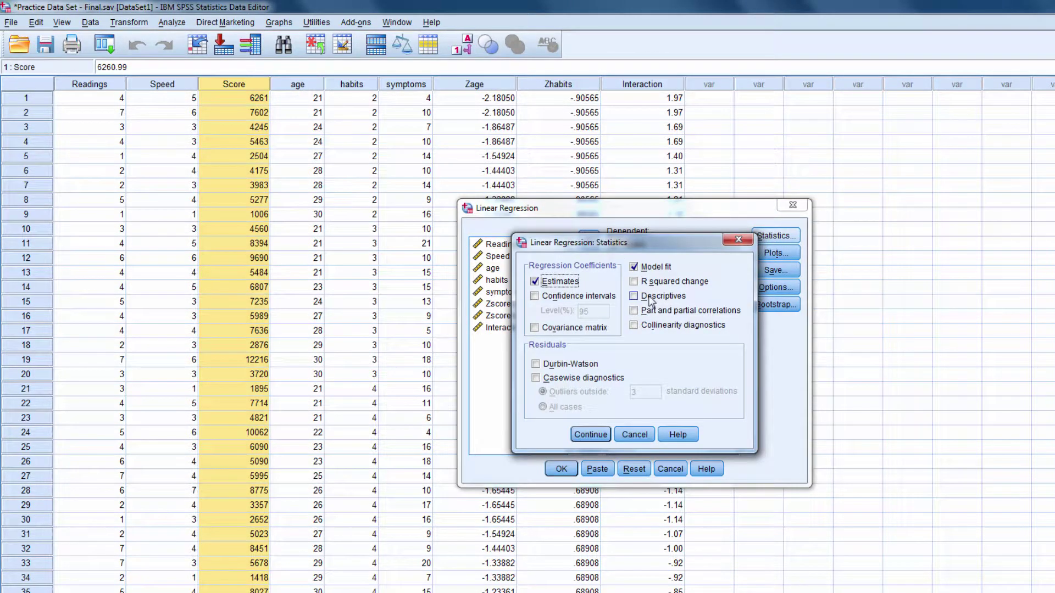
left_click(589, 435)
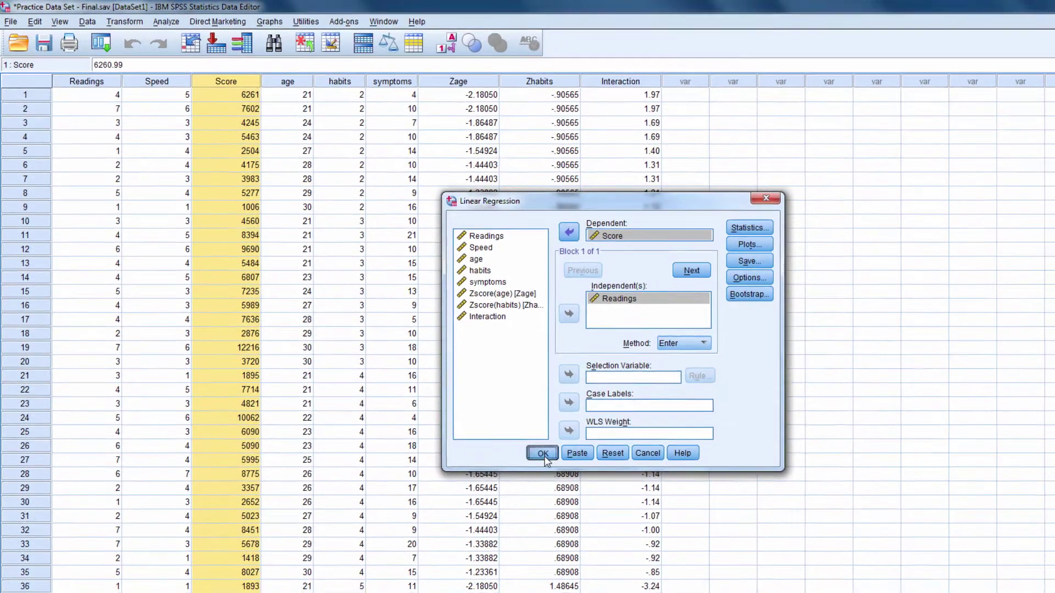
left_click(543, 453)
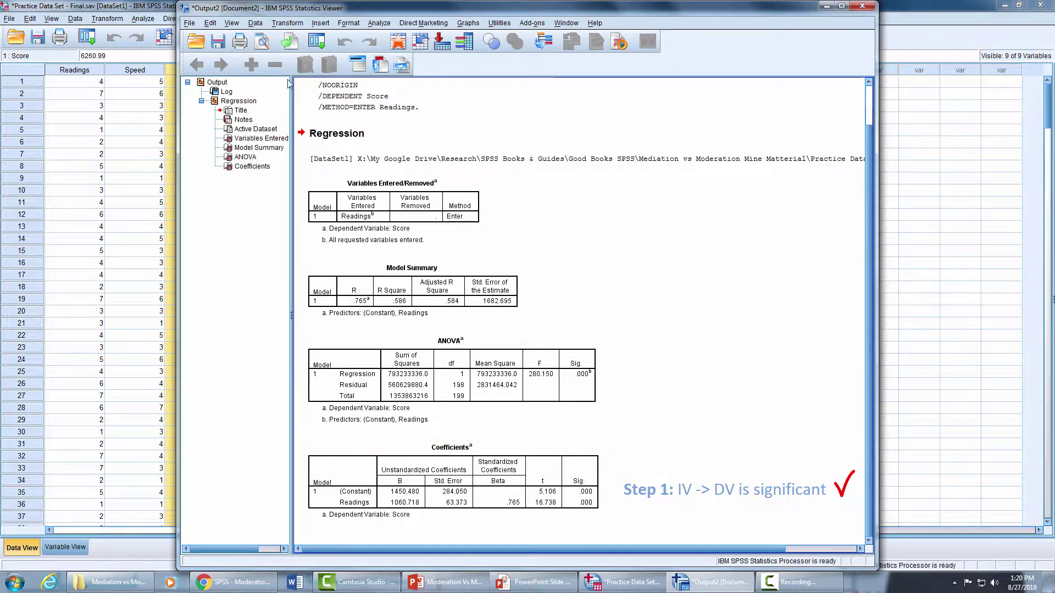
Step: Set up a second linear regression with Speed replacing Score as the dependent variable and Readings kept as the independent
left_click(136, 18)
mouse_move(170, 82)
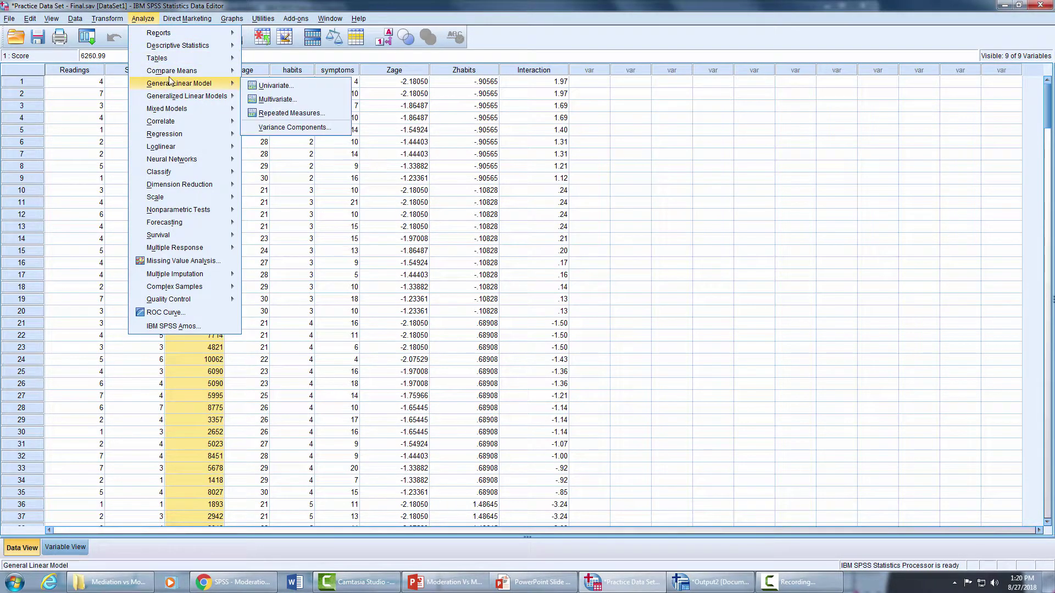
mouse_move(172, 135)
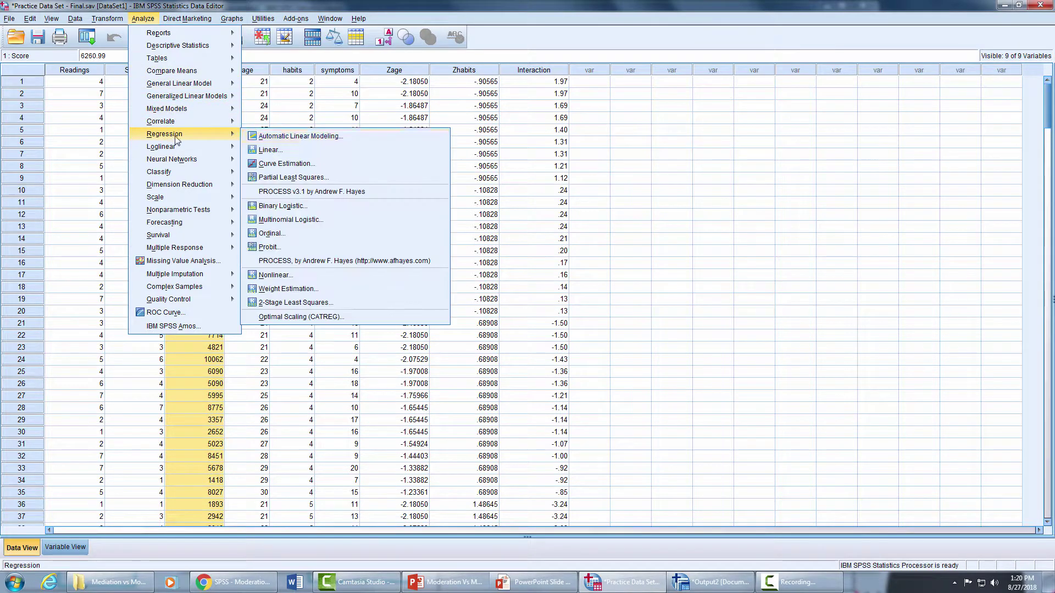
left_click(271, 150)
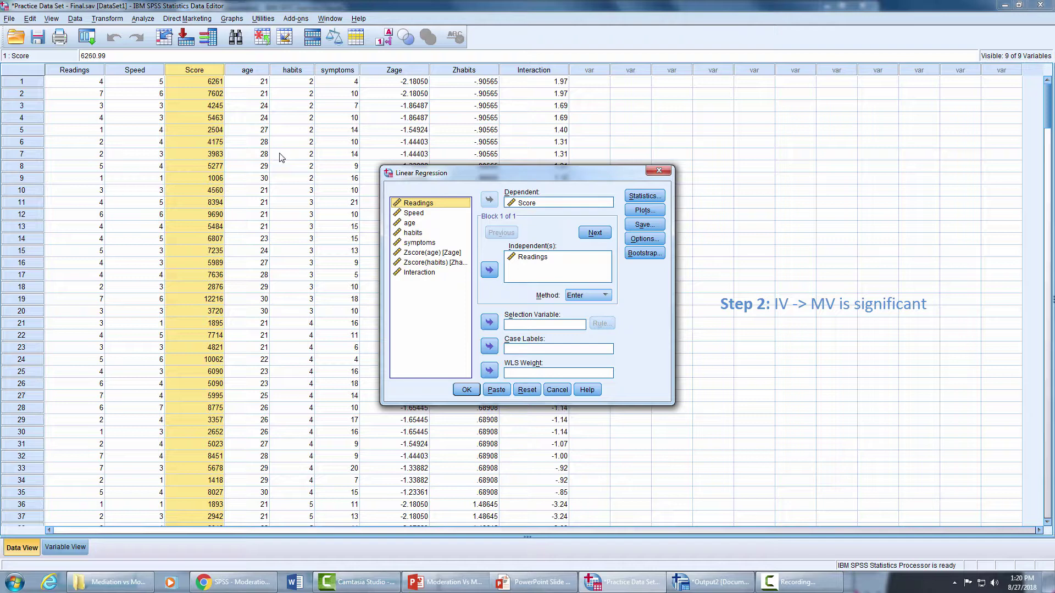
left_click(538, 258)
left_click(528, 204)
left_click(491, 204)
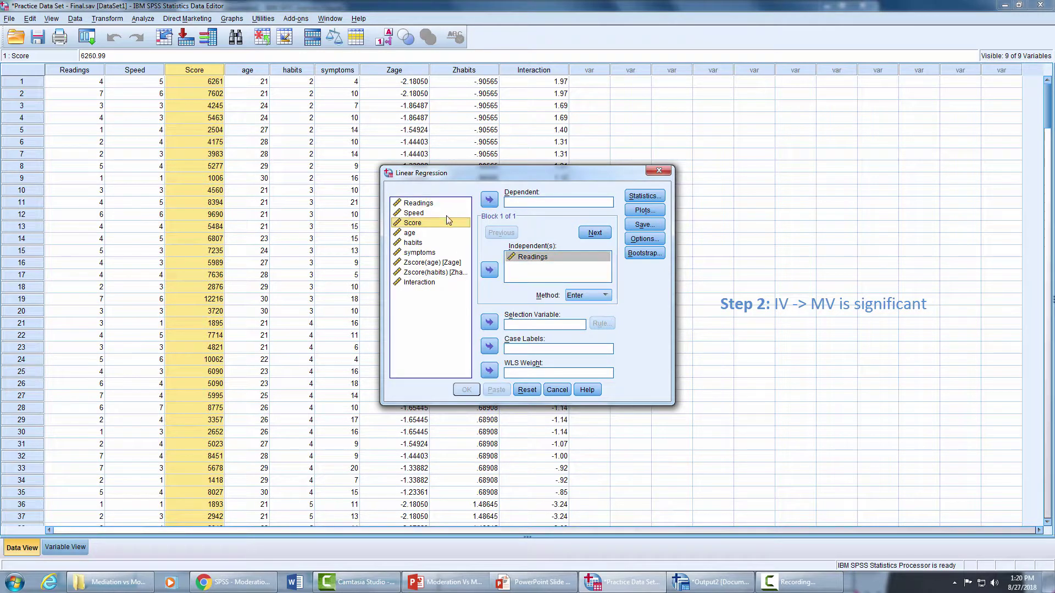
left_click(414, 213)
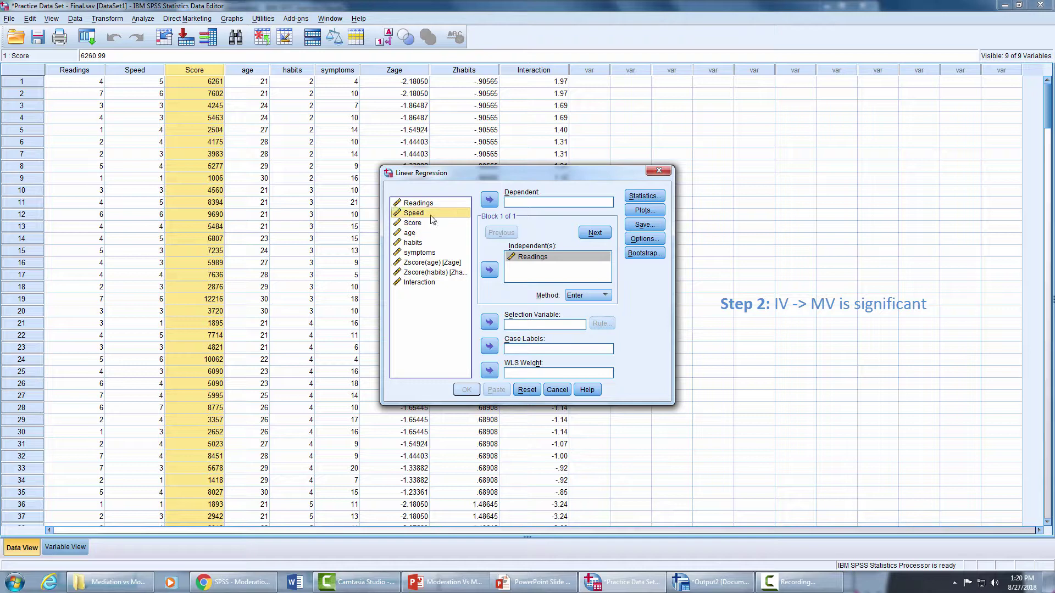
left_click(489, 200)
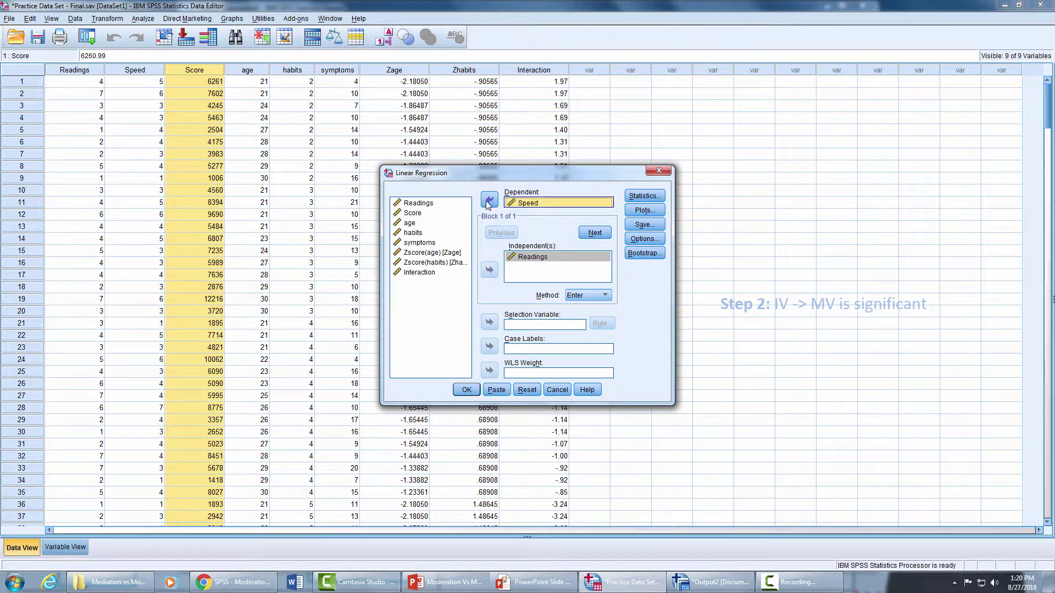
Step: Run the regression of Speed on Readings and check the significance in its ANOVA table
left_click(466, 389)
scroll(638, 382, "down", 1)
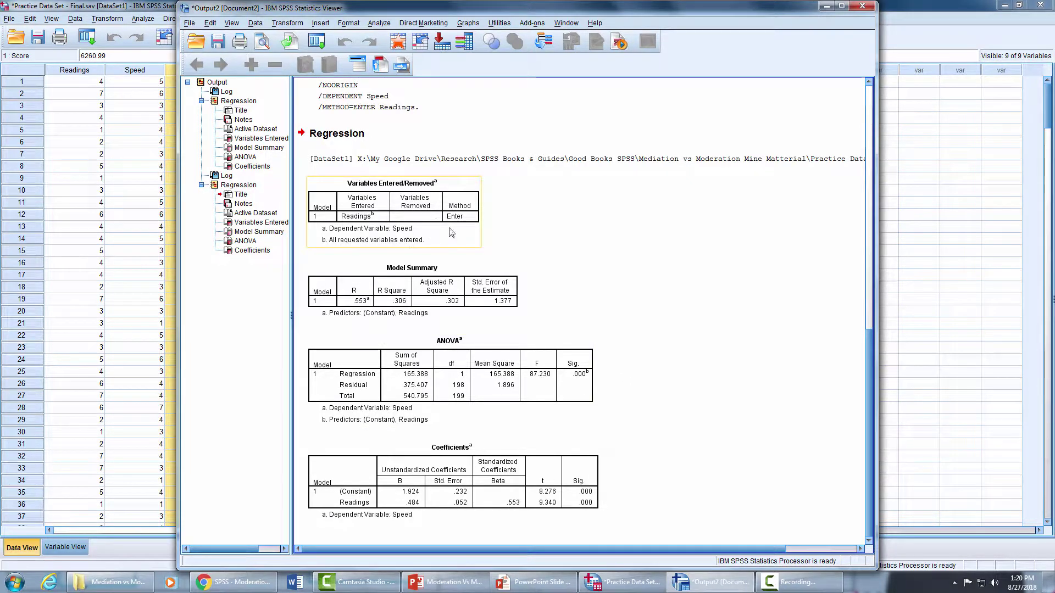
left_click(586, 386)
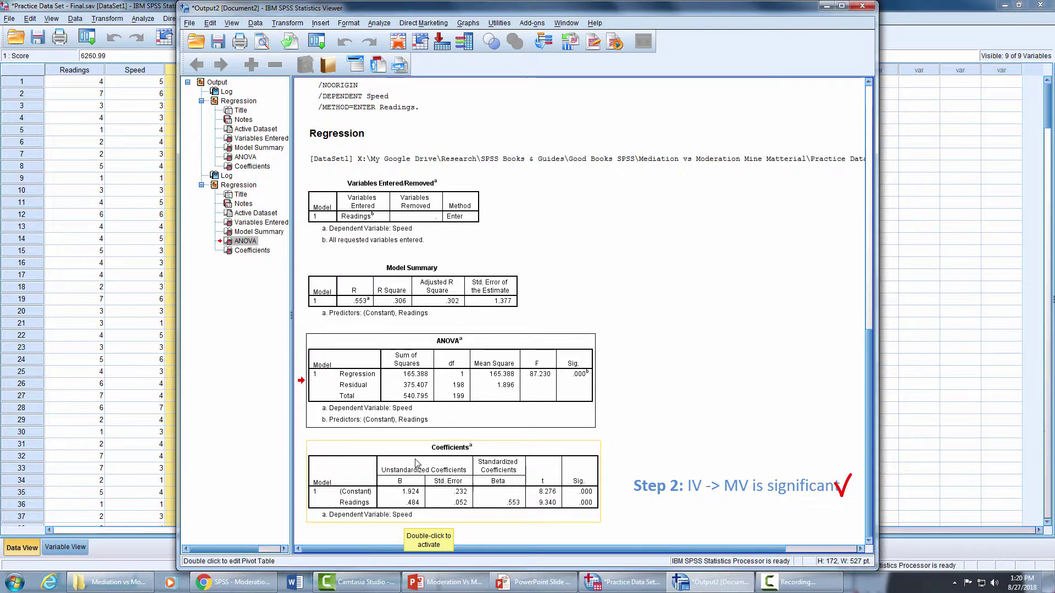
Step: Reset the linear regression settings and set Speed as the independent variable and Score as the dependent variable
left_click(317, 41)
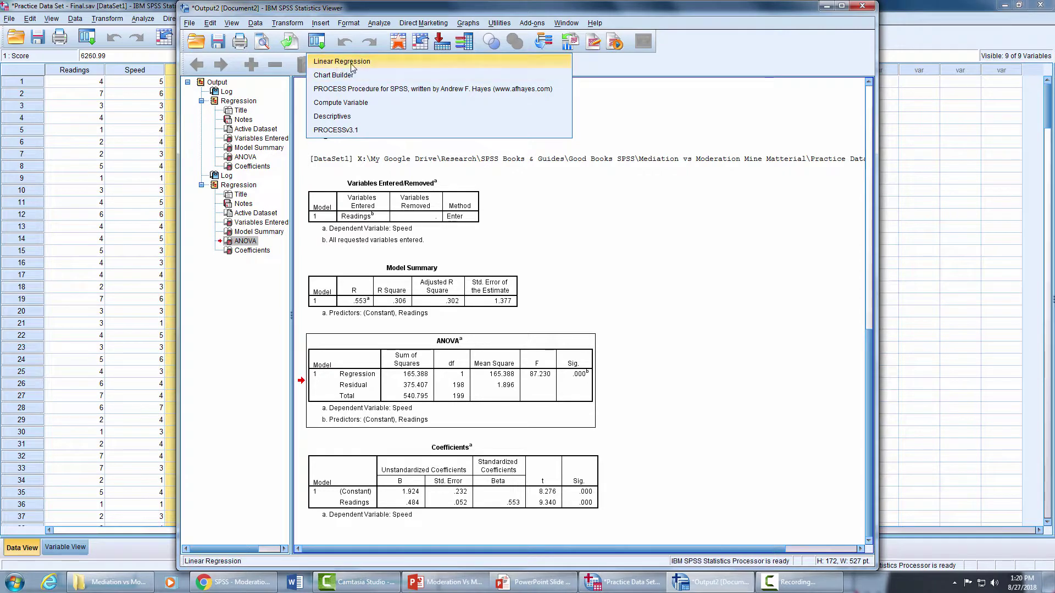
left_click(352, 62)
left_click(537, 260)
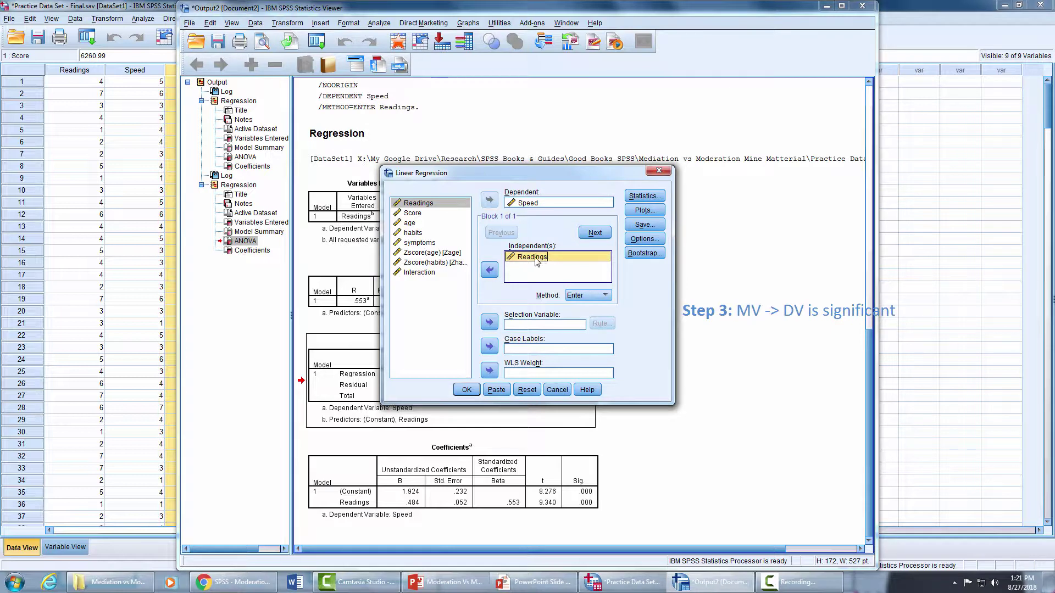
left_click(518, 391)
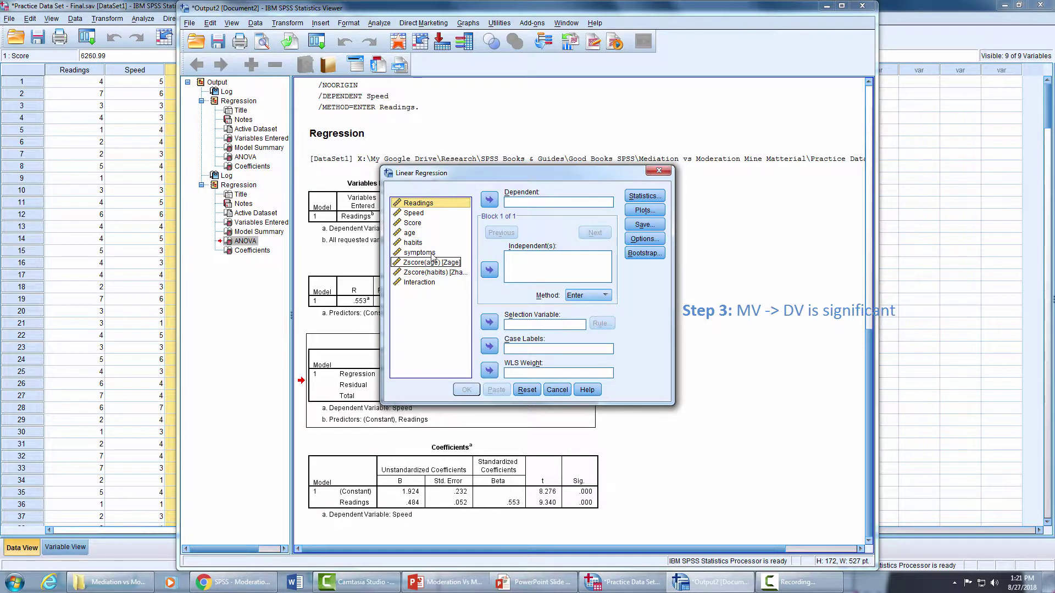
left_click(418, 214)
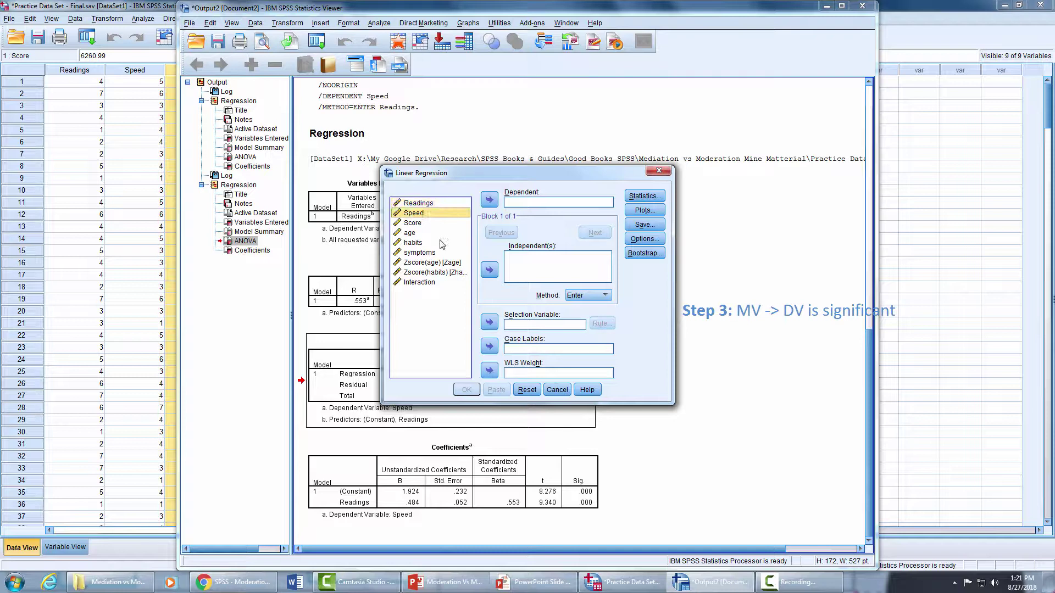
left_click(490, 269)
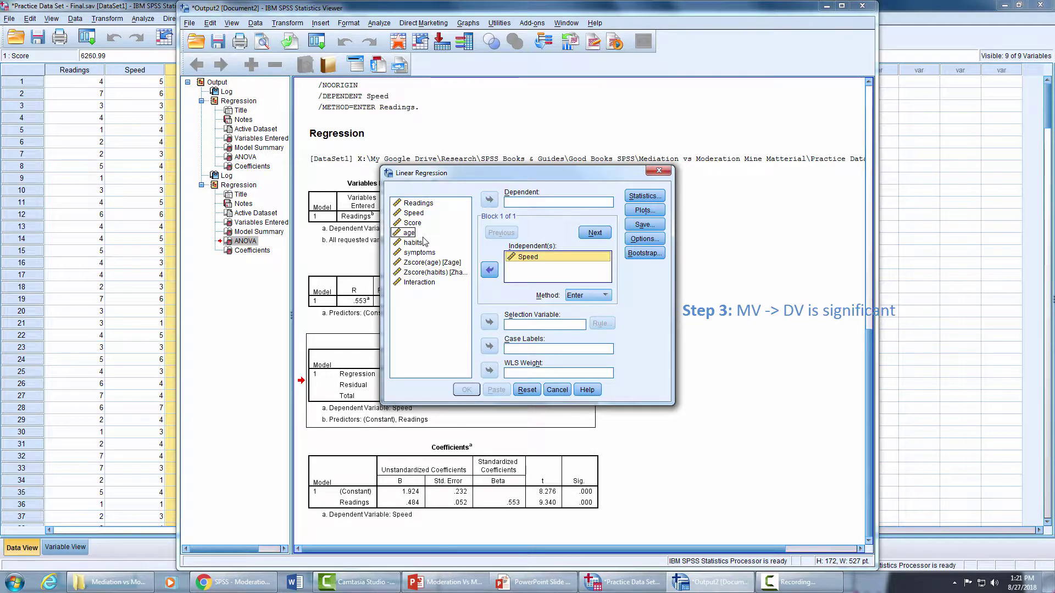
left_click(413, 223)
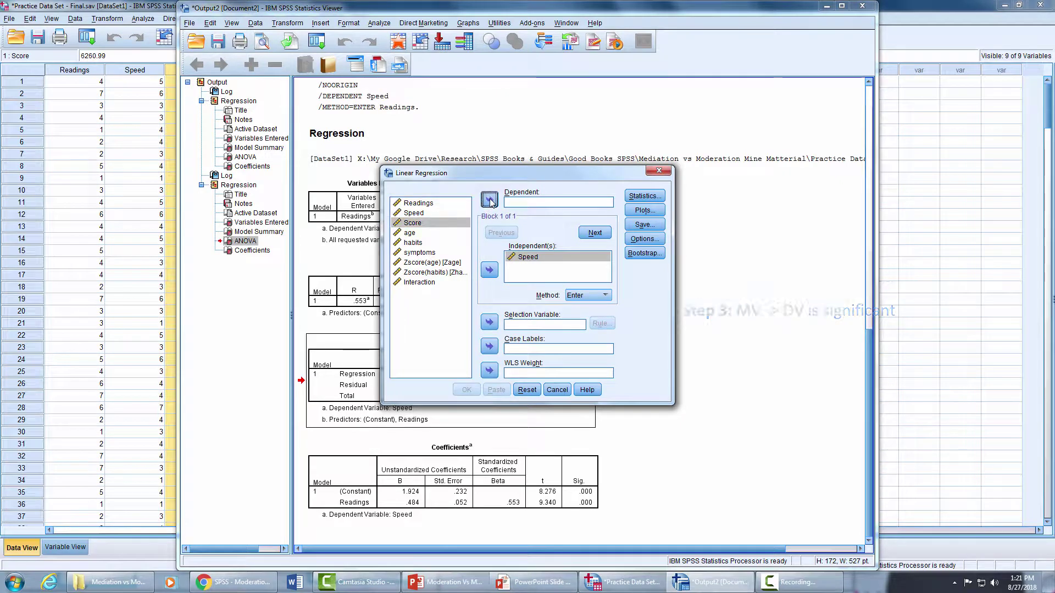
left_click(490, 200)
Step: Run the regression of Score on Speed and check the significance in its ANOVA and Coefficients tables
left_click(466, 389)
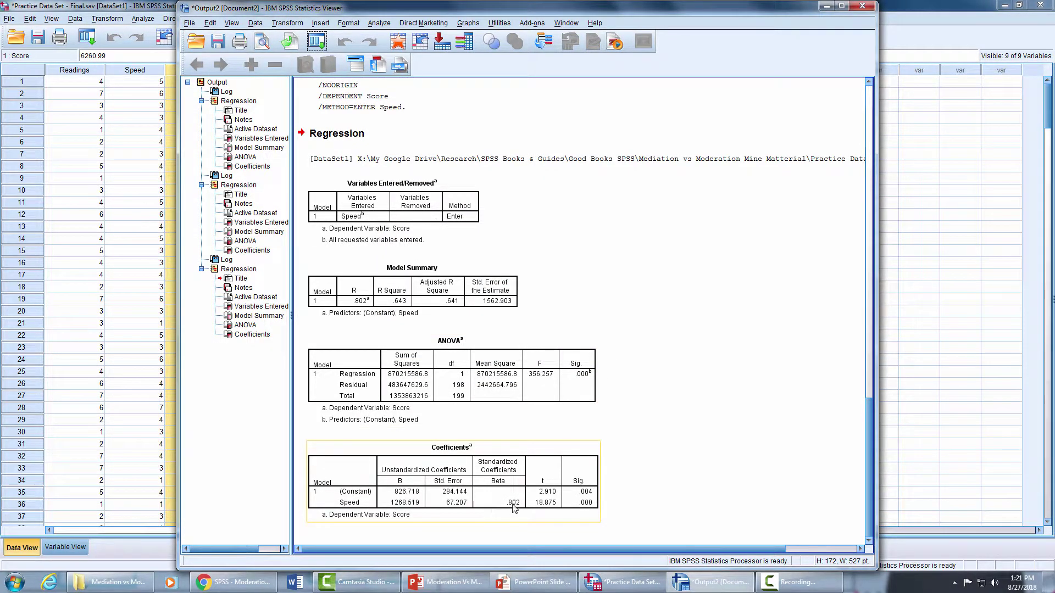
left_click(575, 385)
left_click(587, 508)
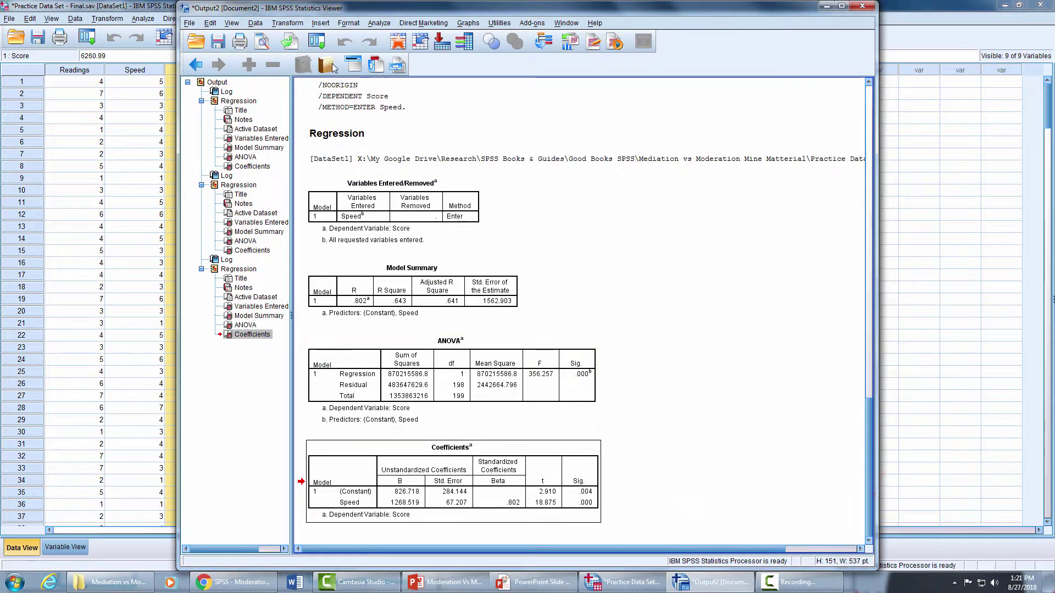
Step: Start another linear regression with both Readings and Speed as independent variables
left_click(317, 41)
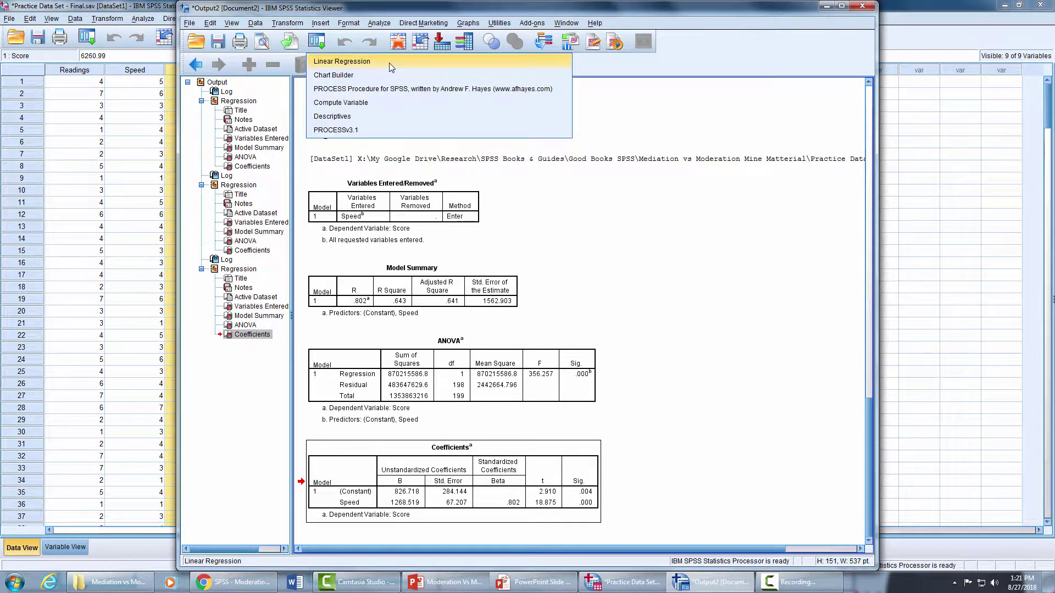
left_click(384, 63)
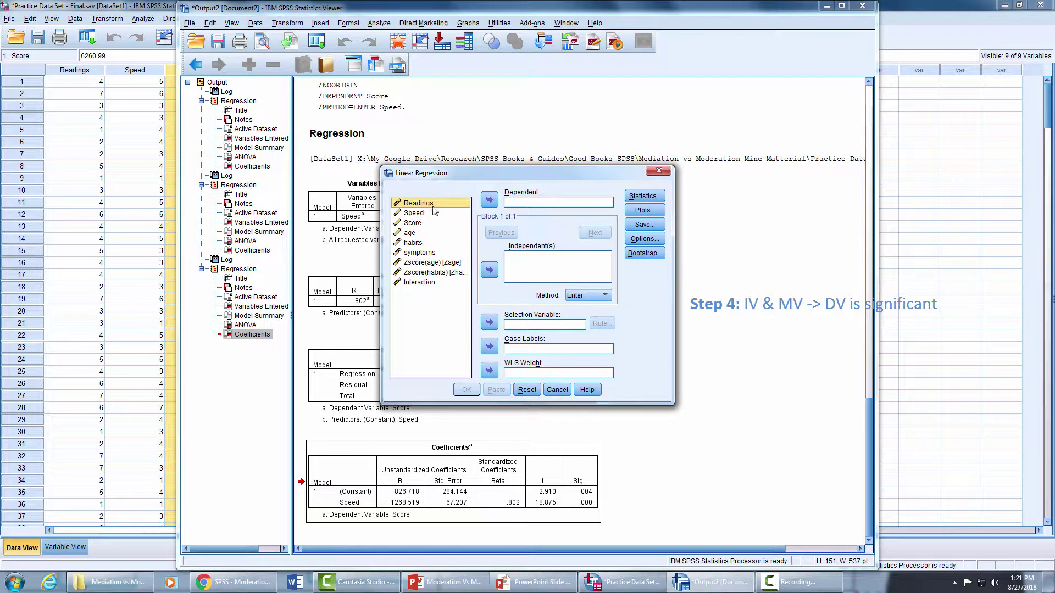
left_click(492, 274)
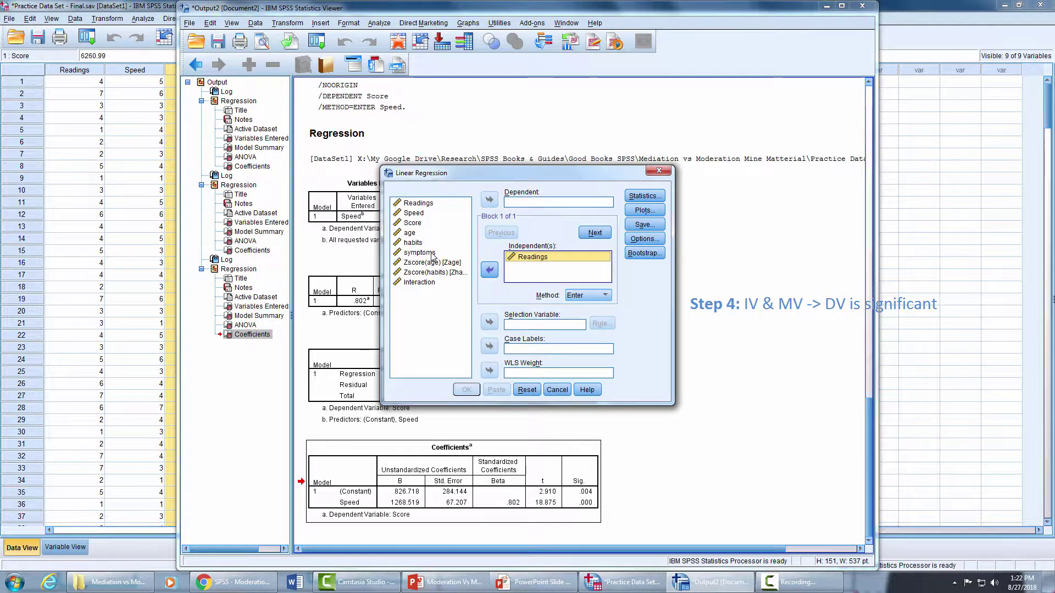
left_click(413, 213)
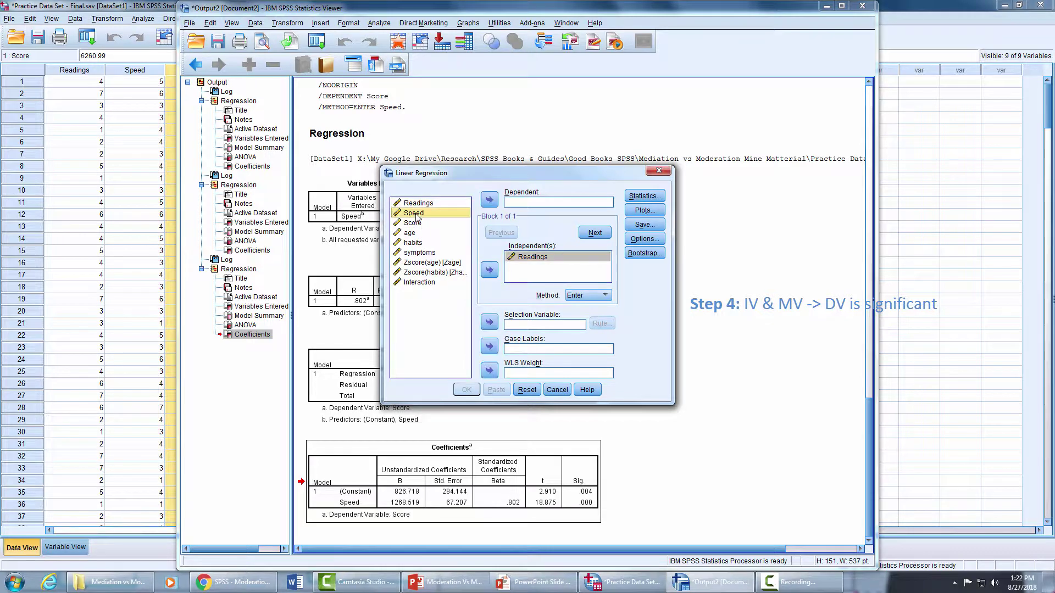
left_click(489, 271)
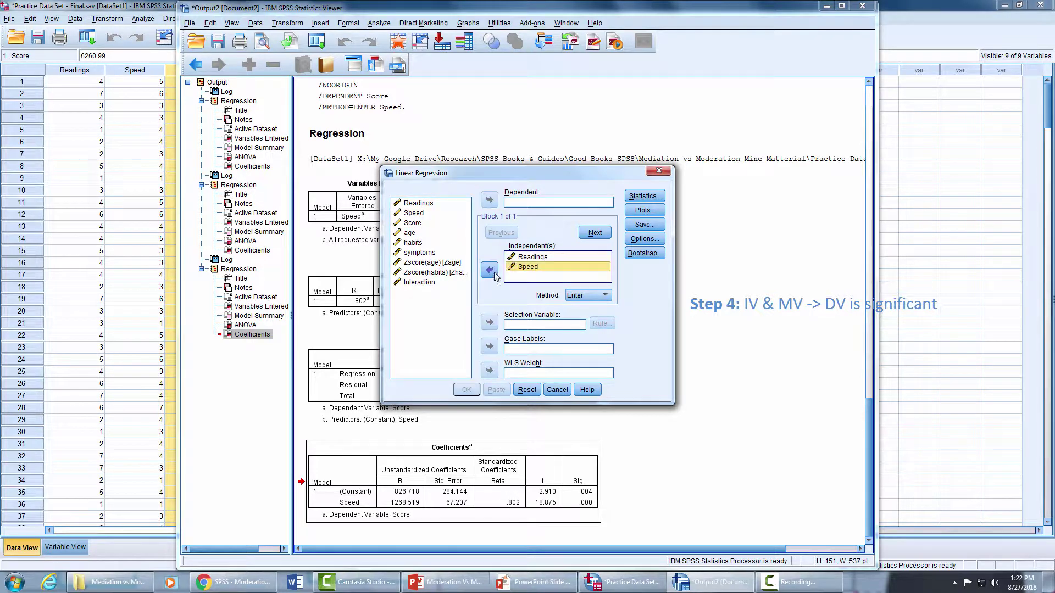
Step: Set Score as the dependent variable and run the regression
left_click(526, 205)
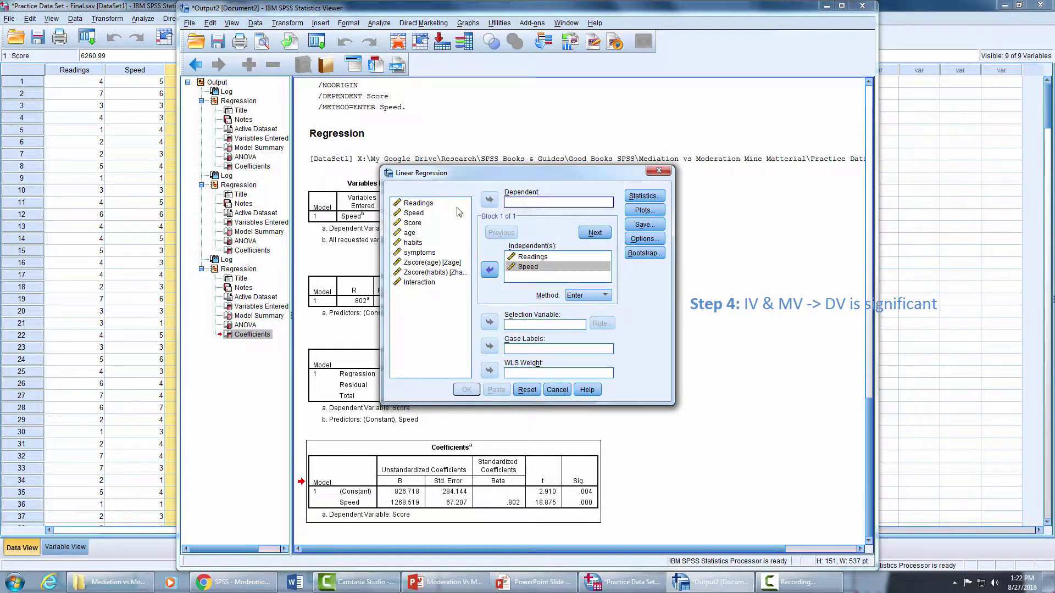
left_click(412, 223)
left_click(490, 200)
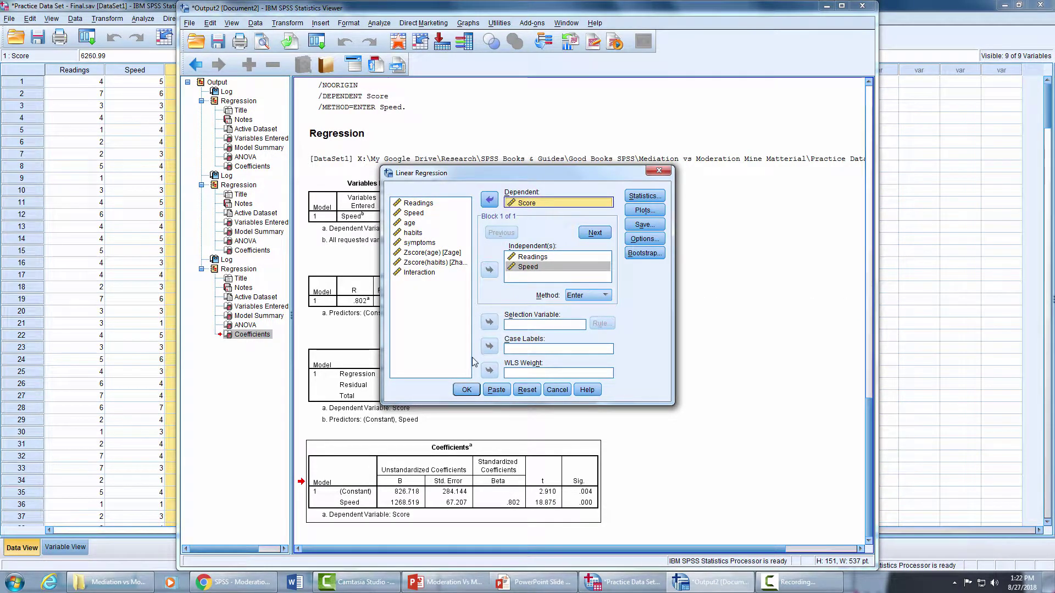
left_click(467, 390)
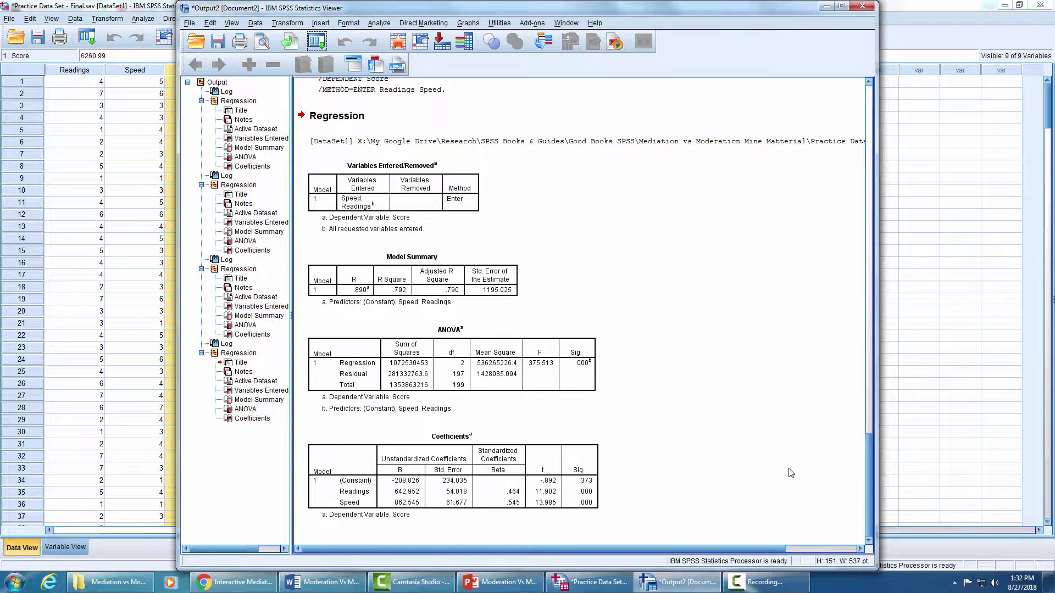
Step: Switch to Chrome to review the Sobel test calculation page on quantpsy.org, and return to the SPSS output
left_click(237, 582)
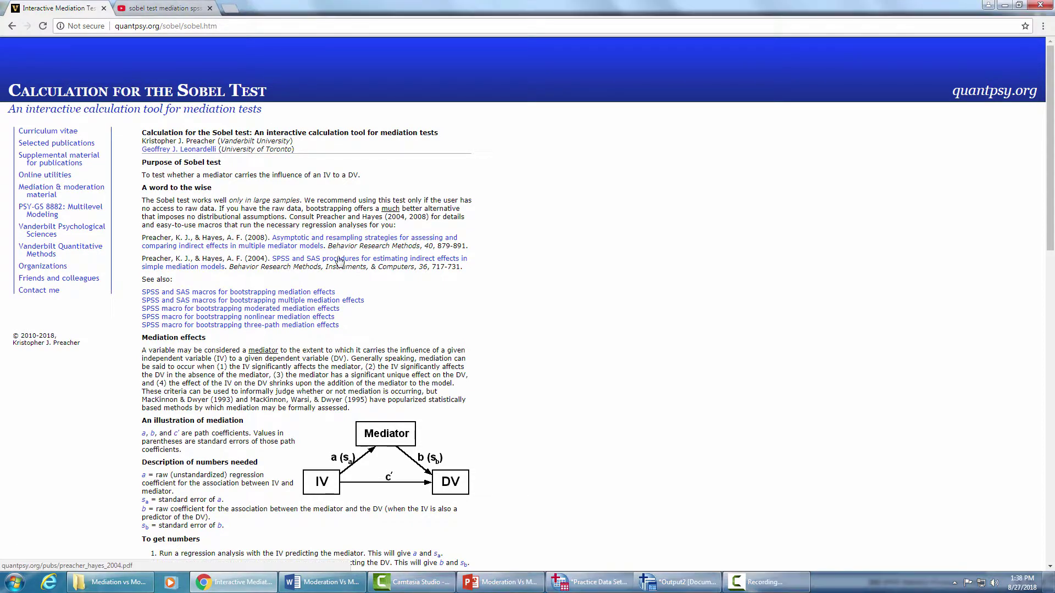
scroll(335, 330, "down", 3)
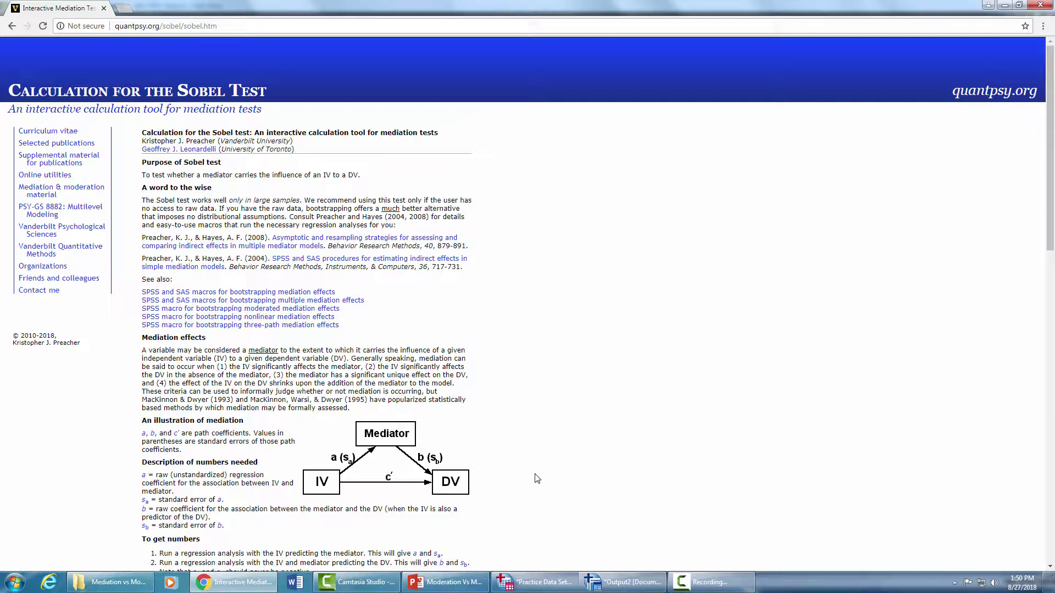
left_click(622, 582)
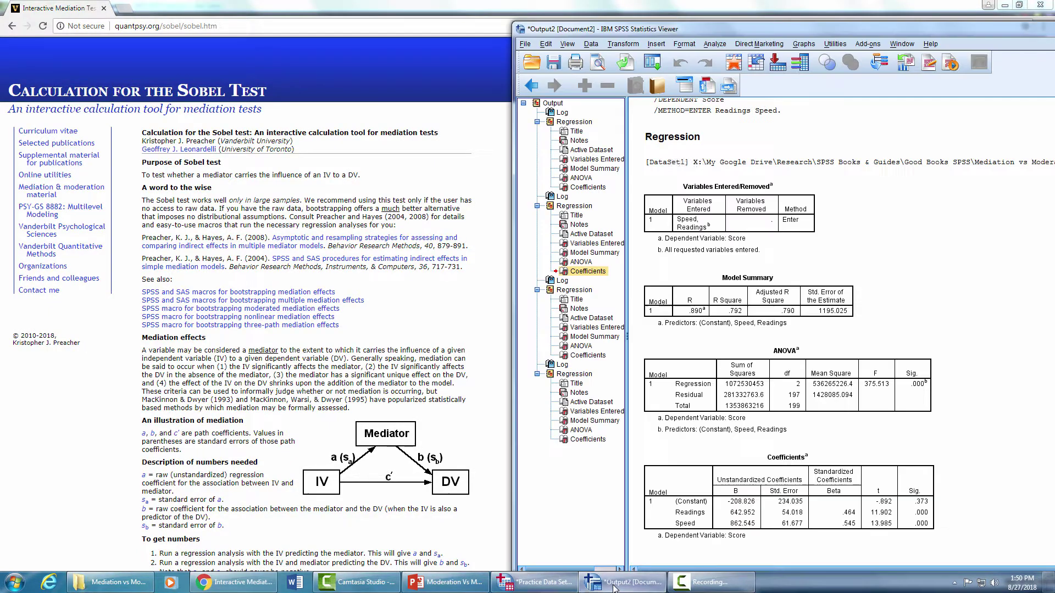
Step: Open the PROCESS procedure by Andrew F. Hayes from the SPSS data editor and reset its settings
left_click(536, 582)
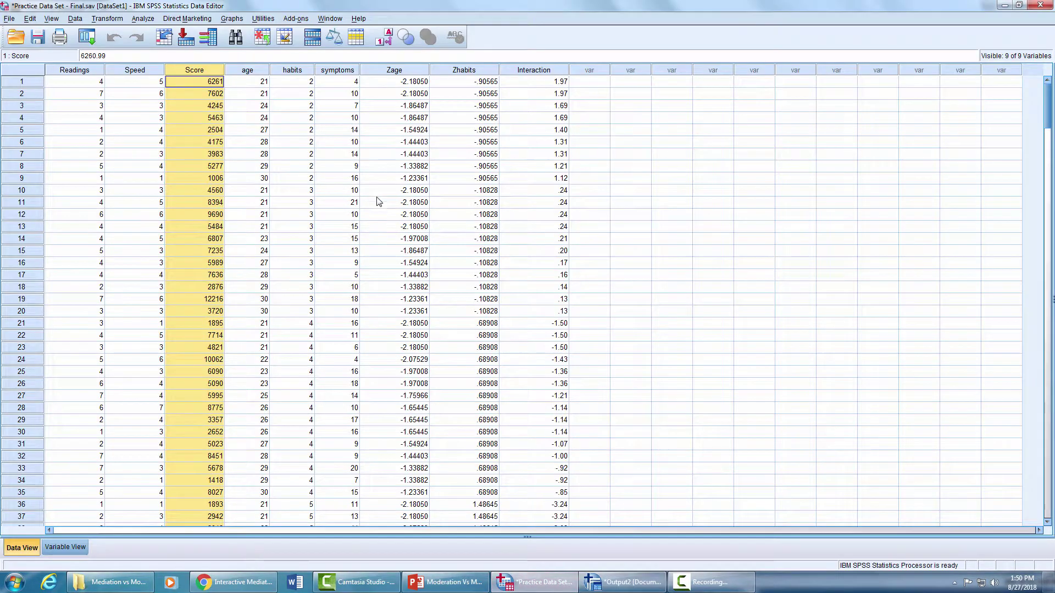
left_click(144, 21)
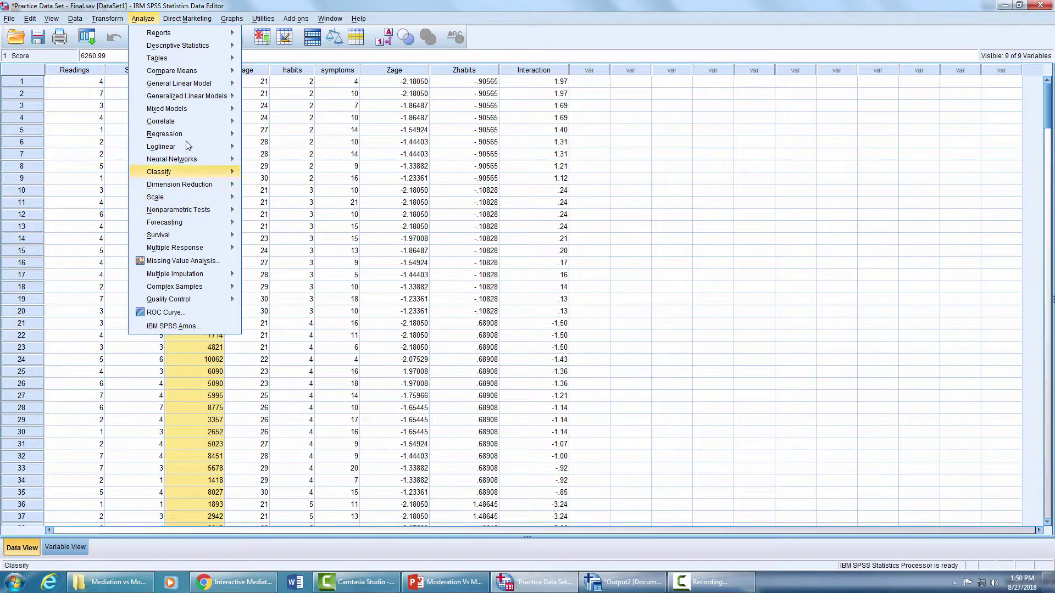
mouse_move(185, 129)
left_click(319, 265)
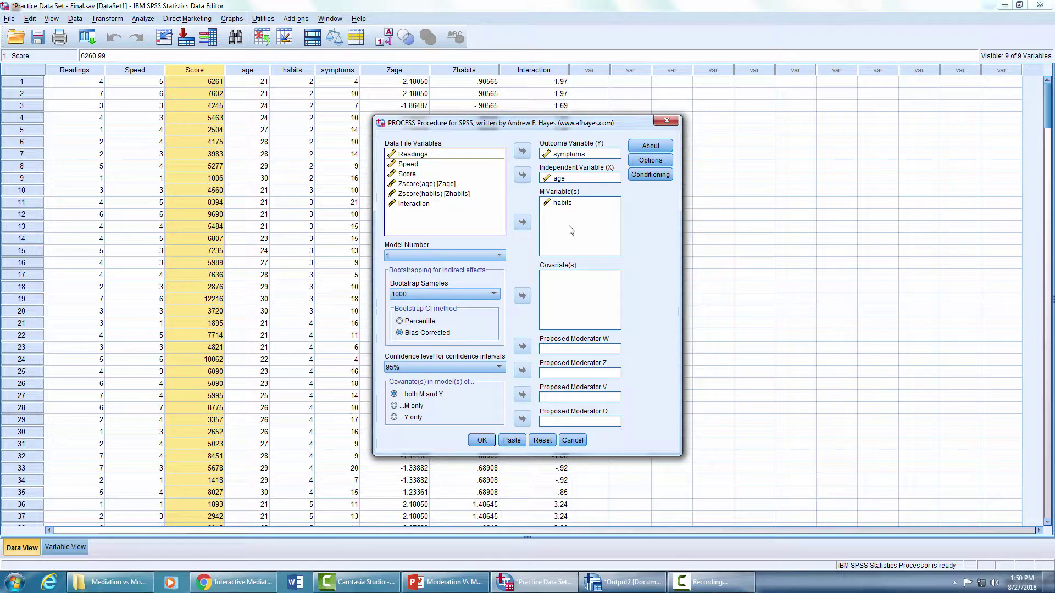
left_click(543, 440)
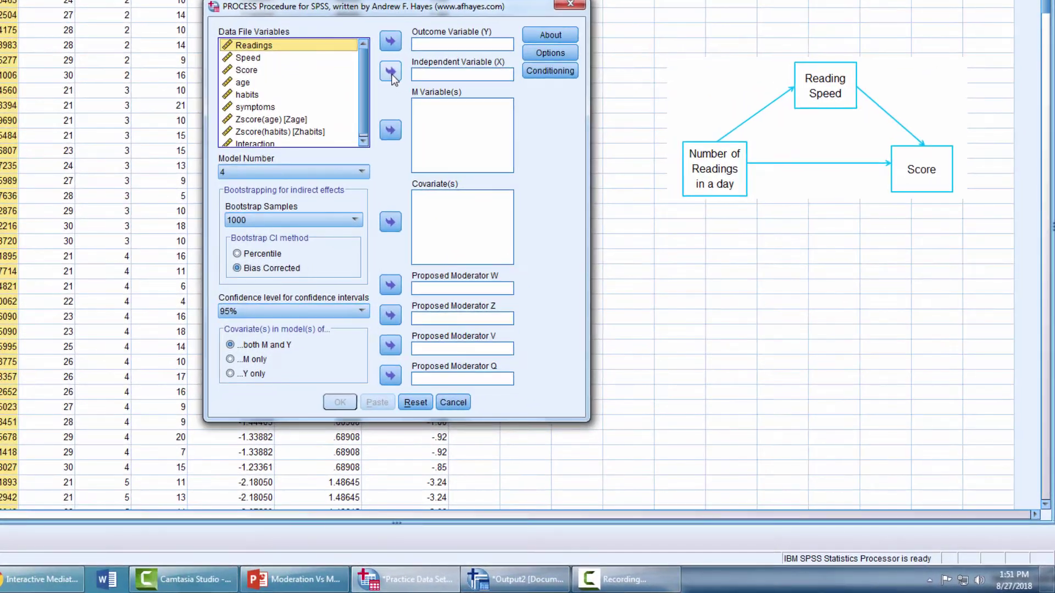
Step: Assign Readings as the independent variable, Speed as the M variable and Score as the outcome variable, keeping model number 4
left_click(391, 72)
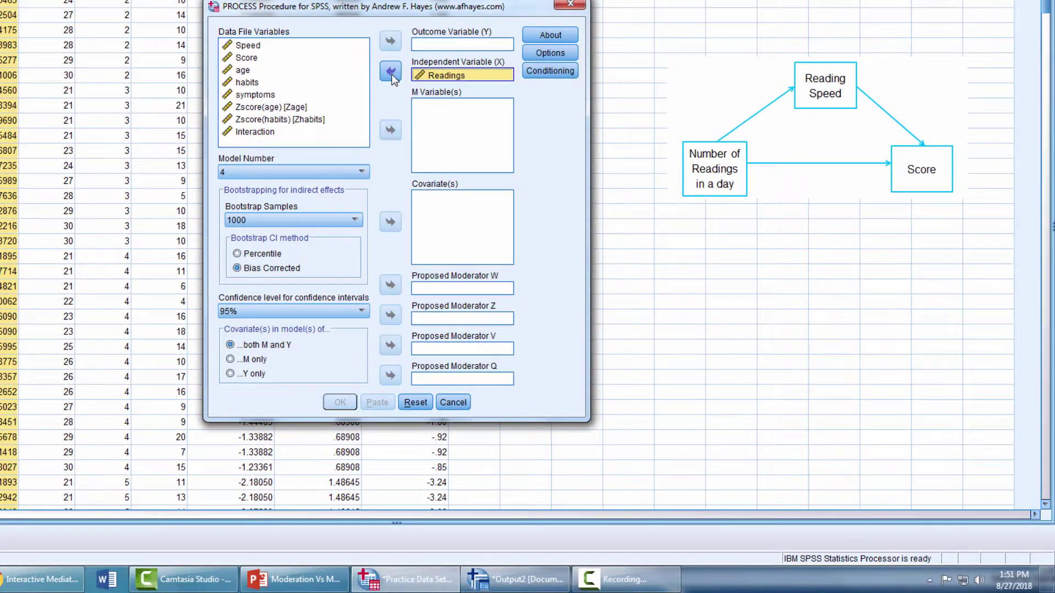
left_click(252, 47)
left_click(391, 133)
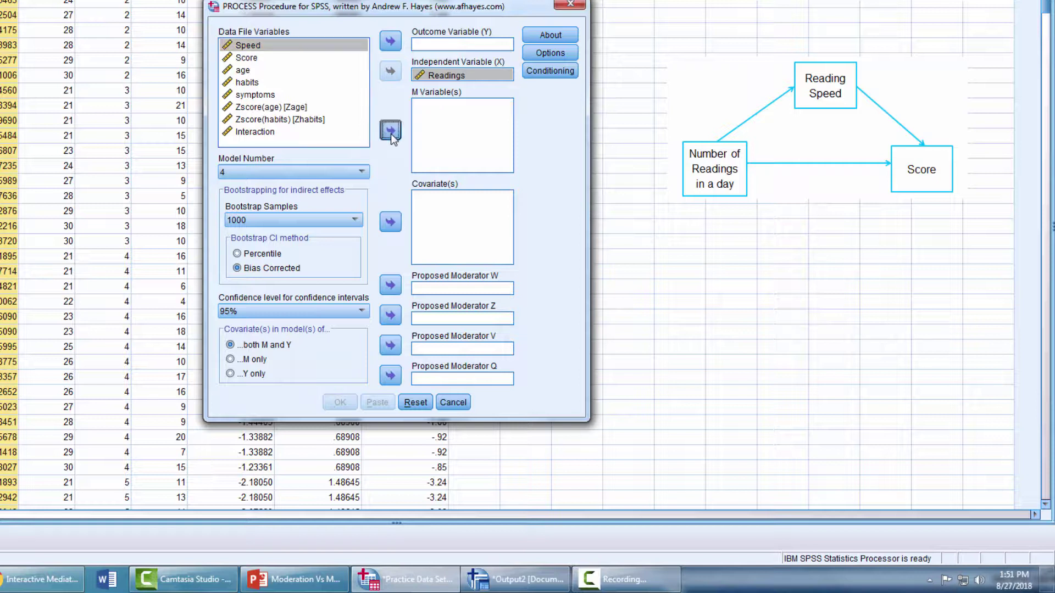
left_click(250, 45)
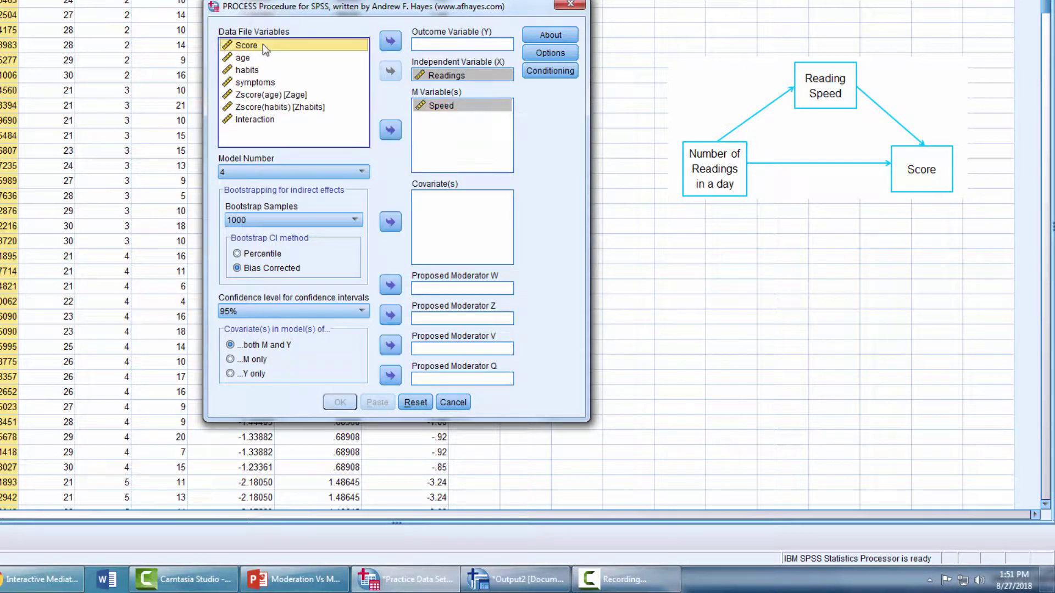
left_click(392, 47)
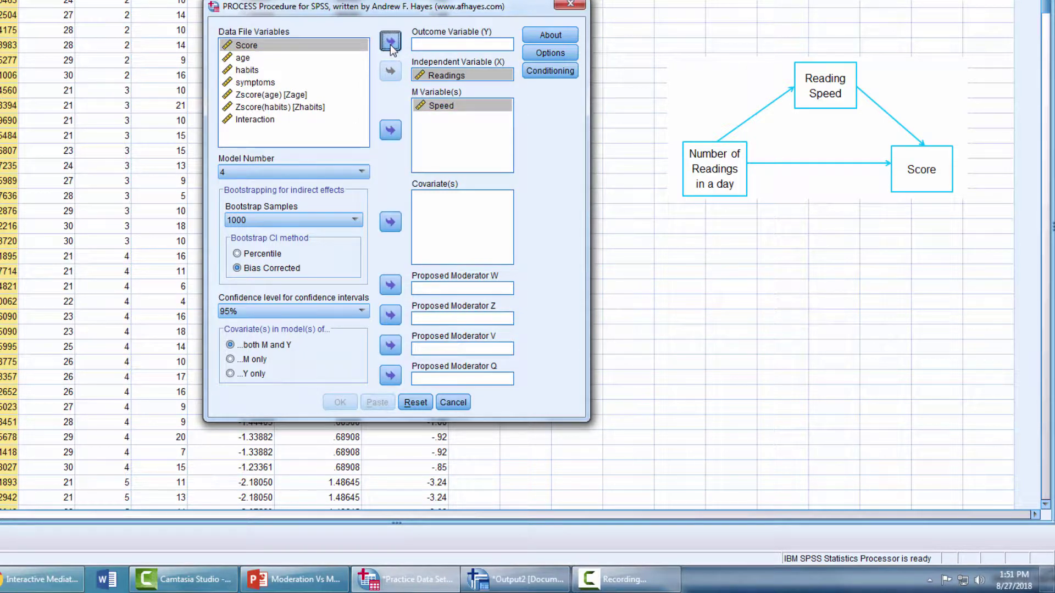
left_click(295, 173)
left_click(295, 173)
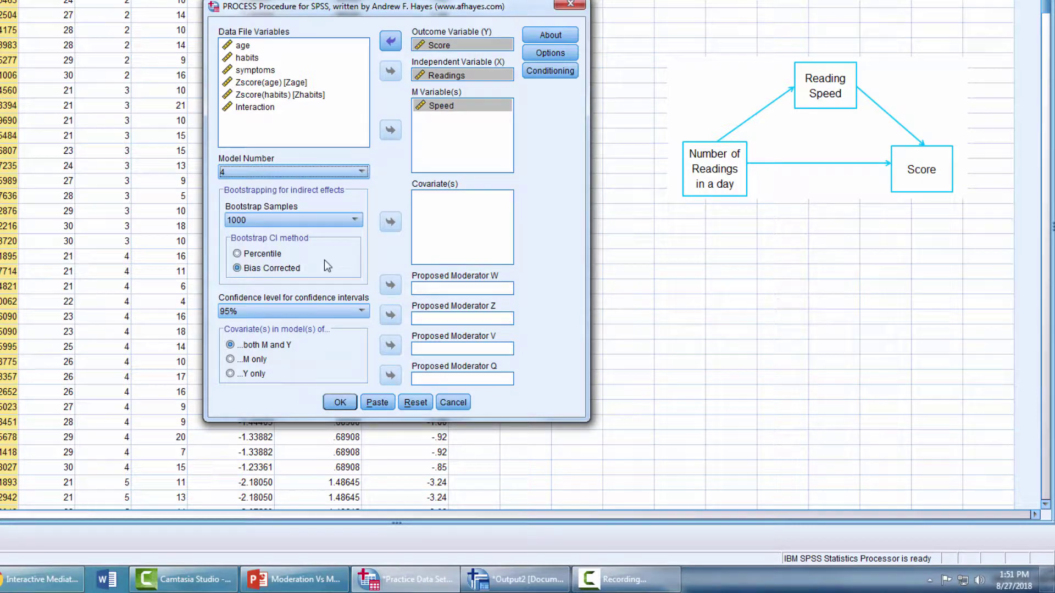
Step: Enable effect size, Sobel test, total effect model and compare indirect effects in the PROCESS options
left_click(539, 54)
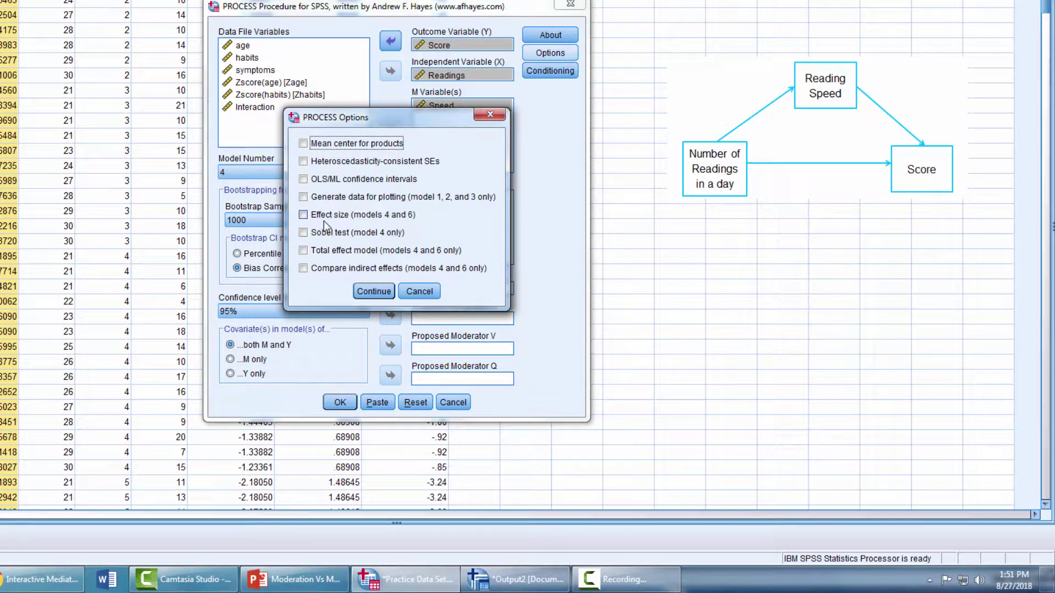
left_click(318, 219)
left_click(321, 233)
left_click(317, 255)
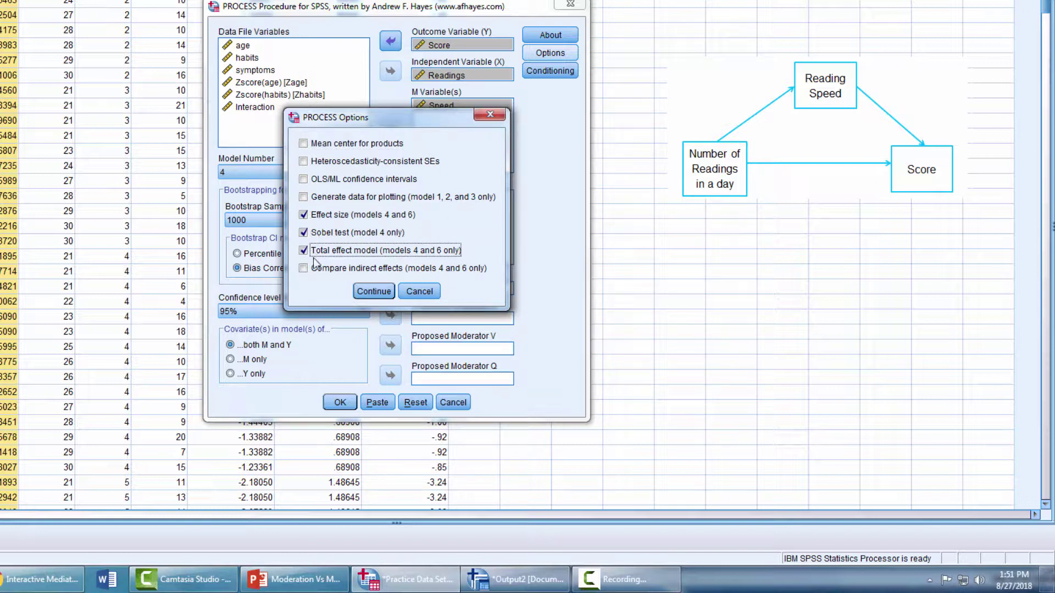
left_click(313, 272)
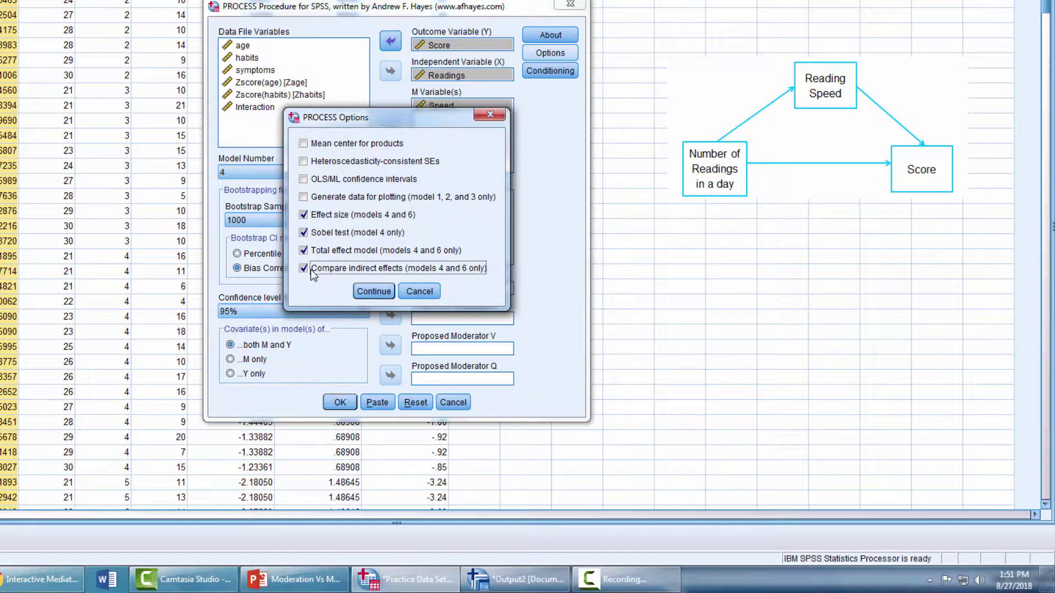
left_click(380, 294)
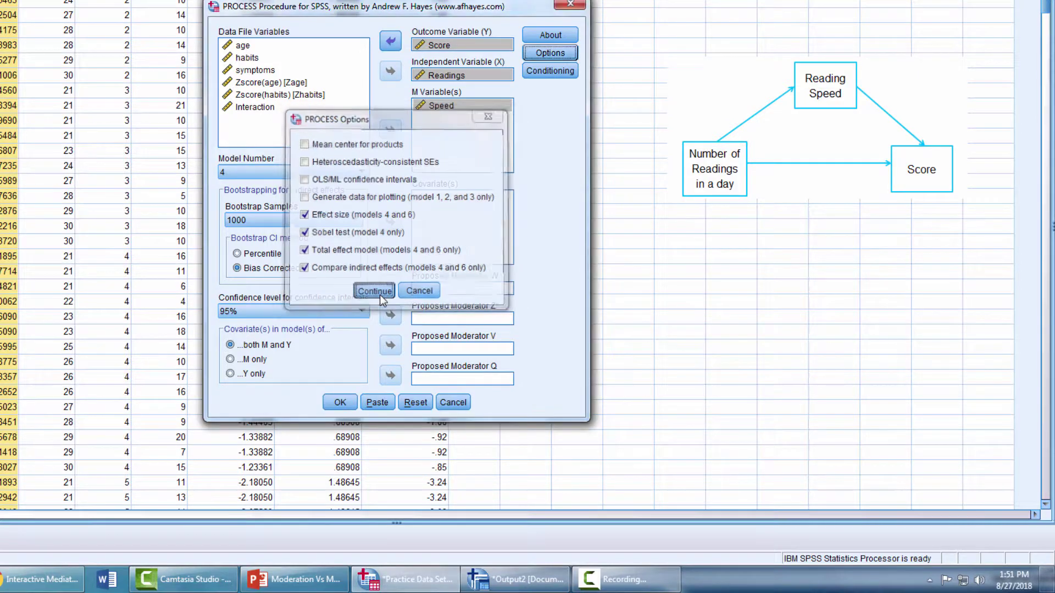
Step: Run the PROCESS mediation analysis and examine the total, direct and indirect effects and the normal theory test in the maximized output
left_click(334, 405)
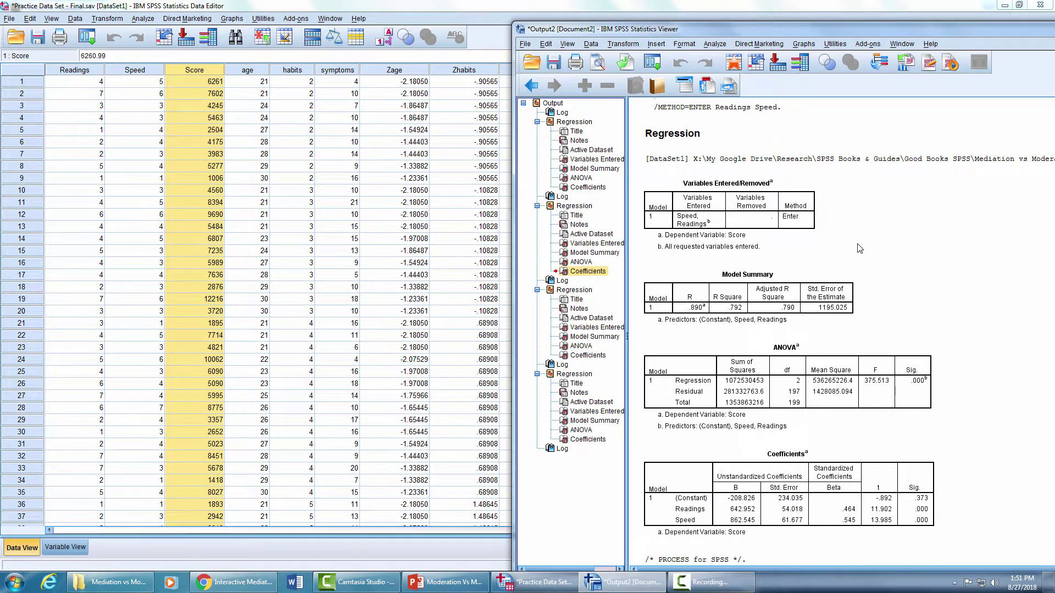
double_click(816, 31)
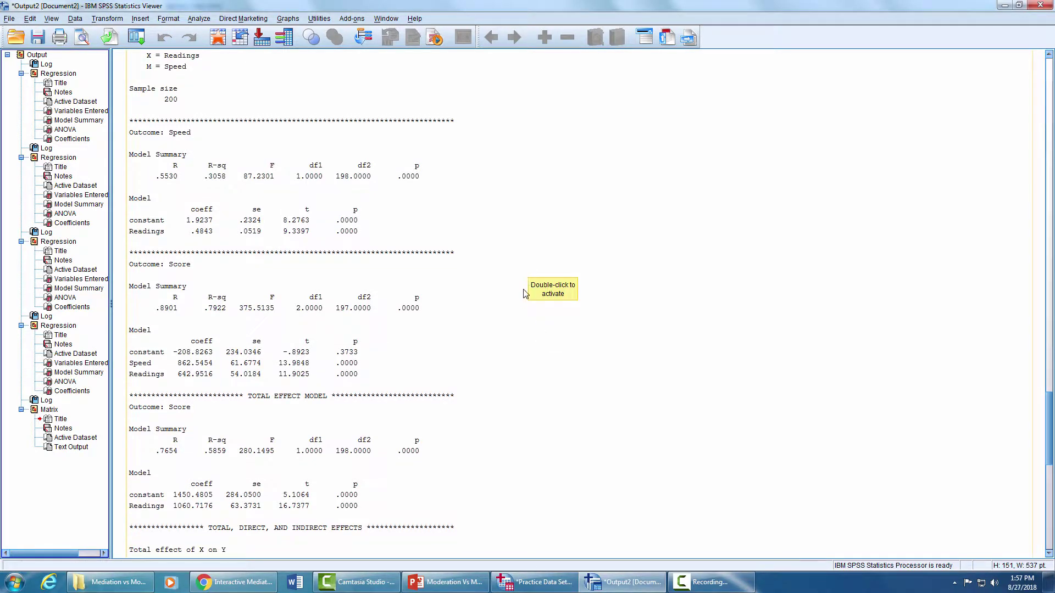
scroll(520, 308, "down", 6)
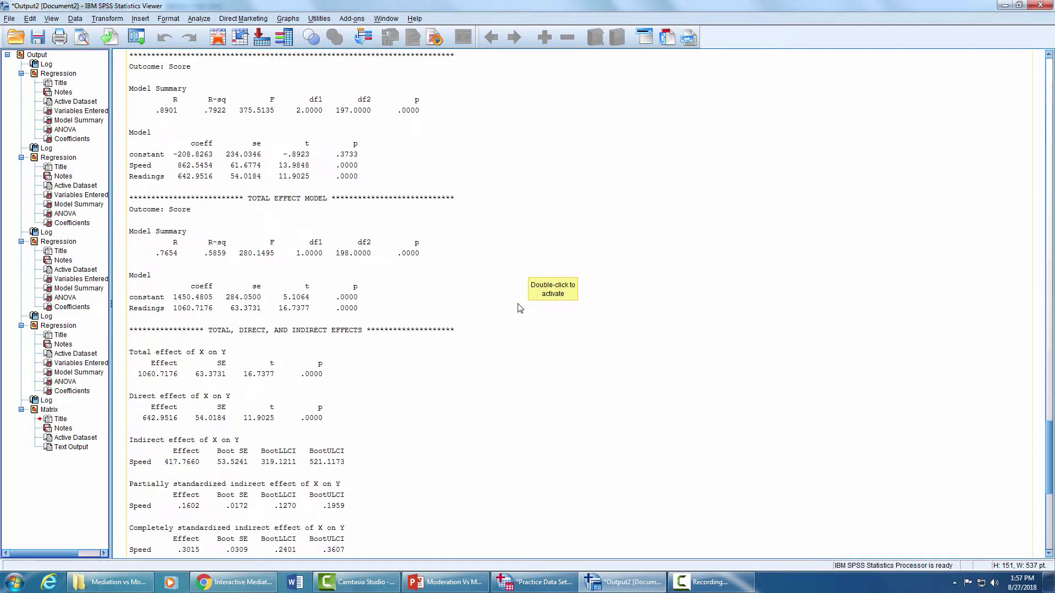
scroll(520, 308, "down", 3)
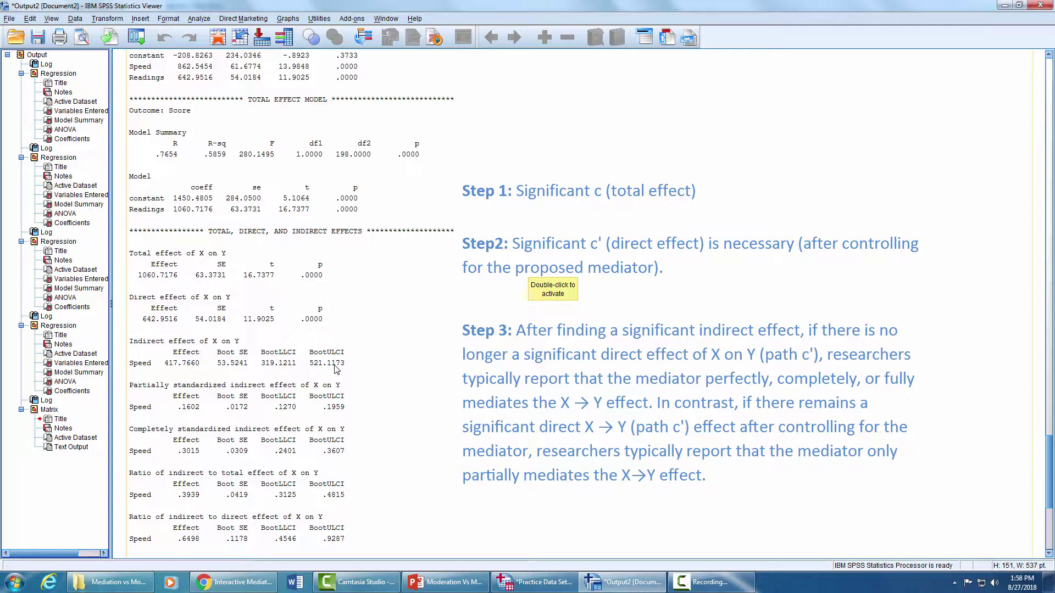
scroll(336, 369, "up", 5)
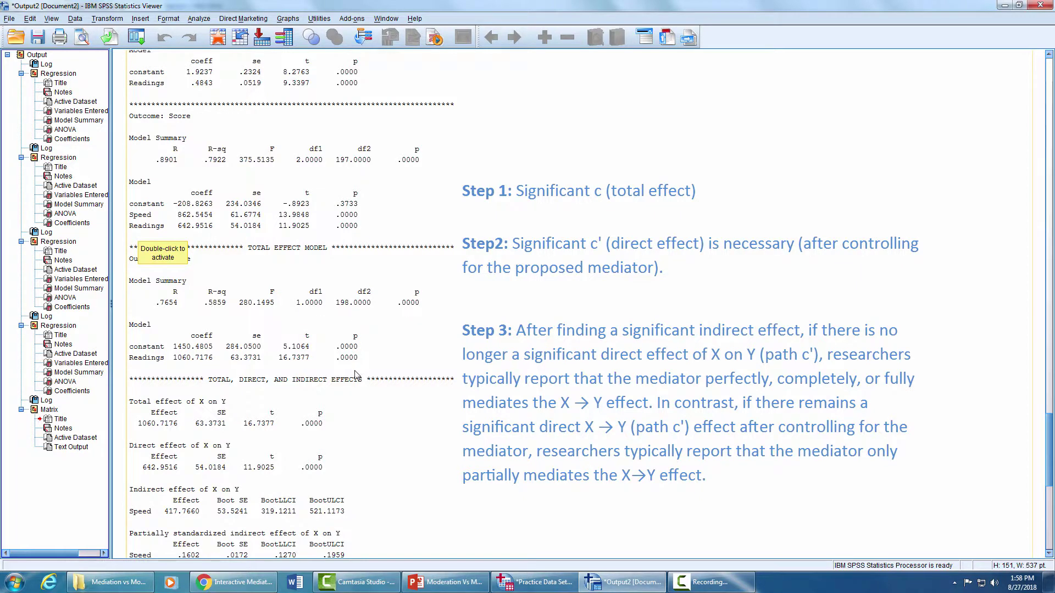
scroll(357, 369, "down", 12)
scroll(358, 369, "down", 1)
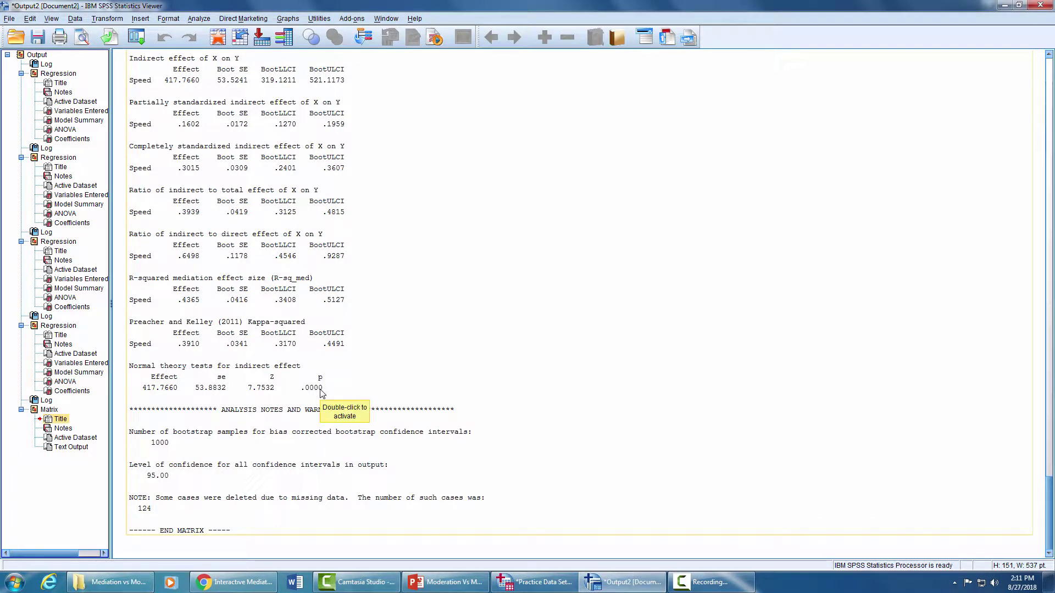
Step: Switch to Amos Graphics and load the SPSS file Practice Data Set SEM from the Desktop as the data file for Group number 1
left_click(15, 583)
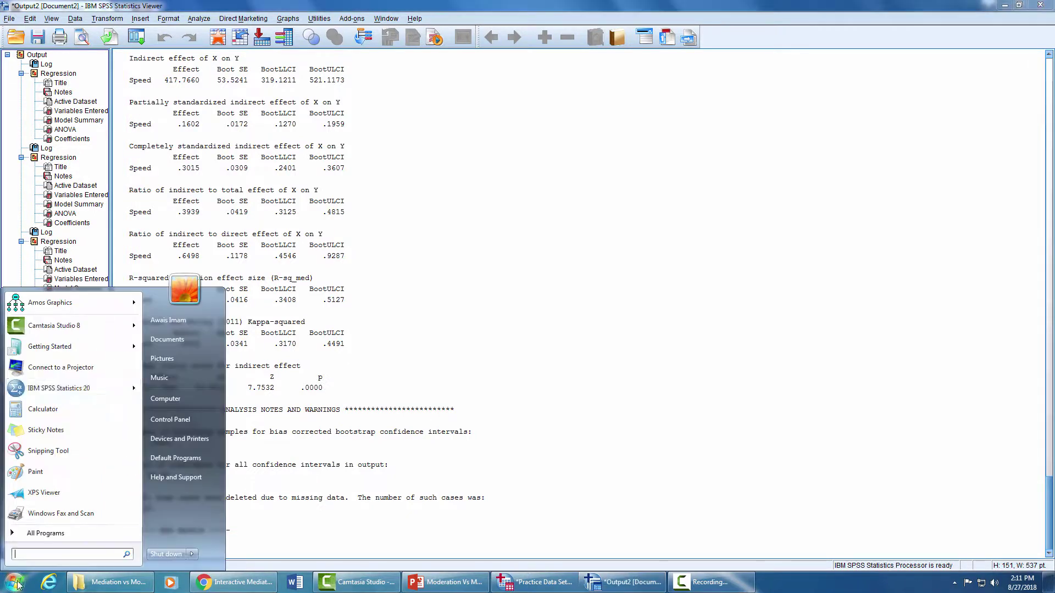
left_click(50, 303)
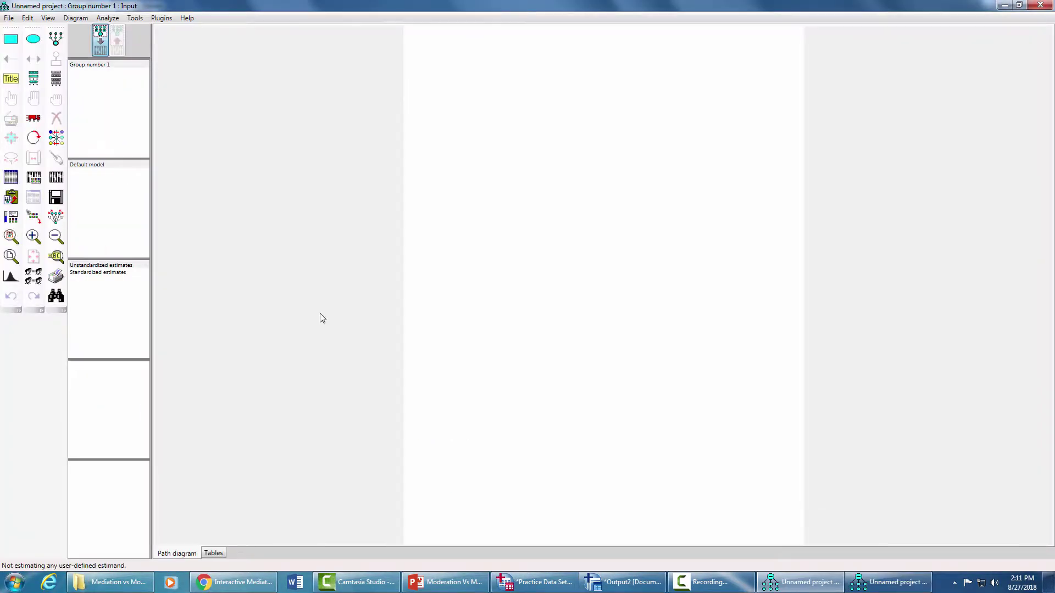
left_click(8, 18)
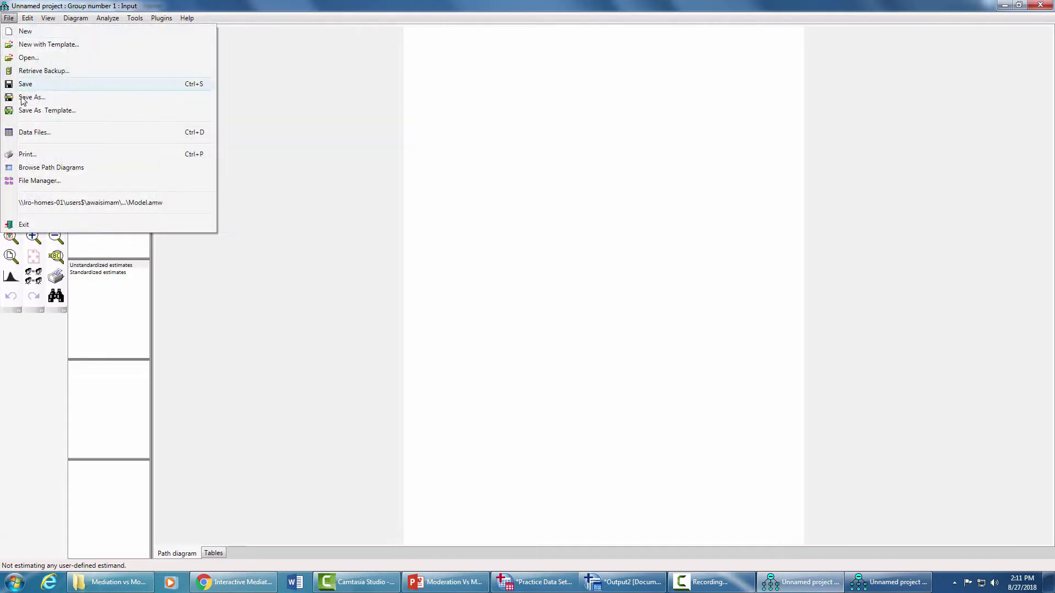
left_click(34, 131)
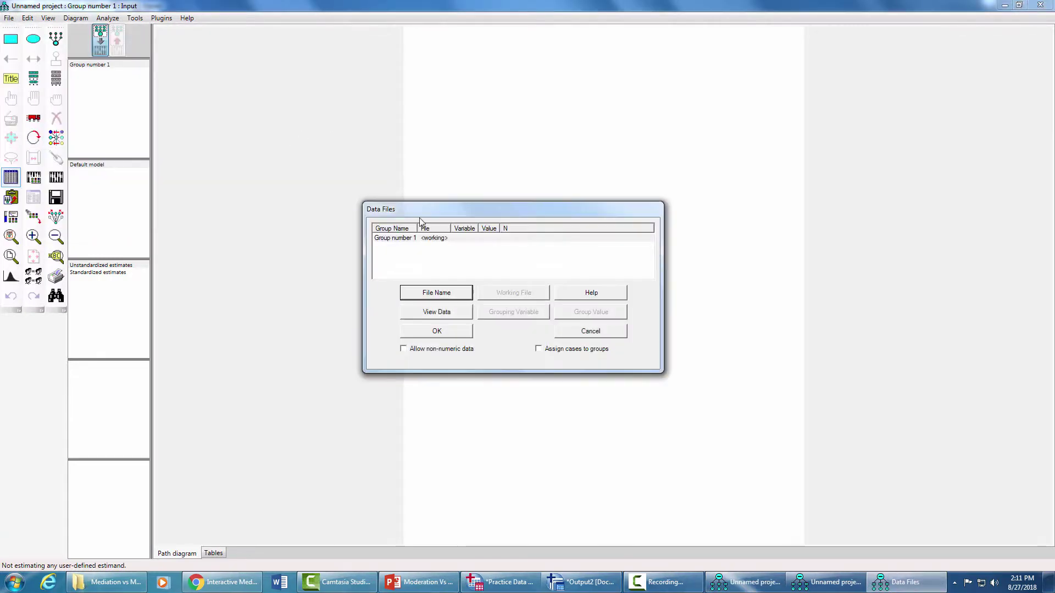
left_click(443, 294)
left_click(522, 350)
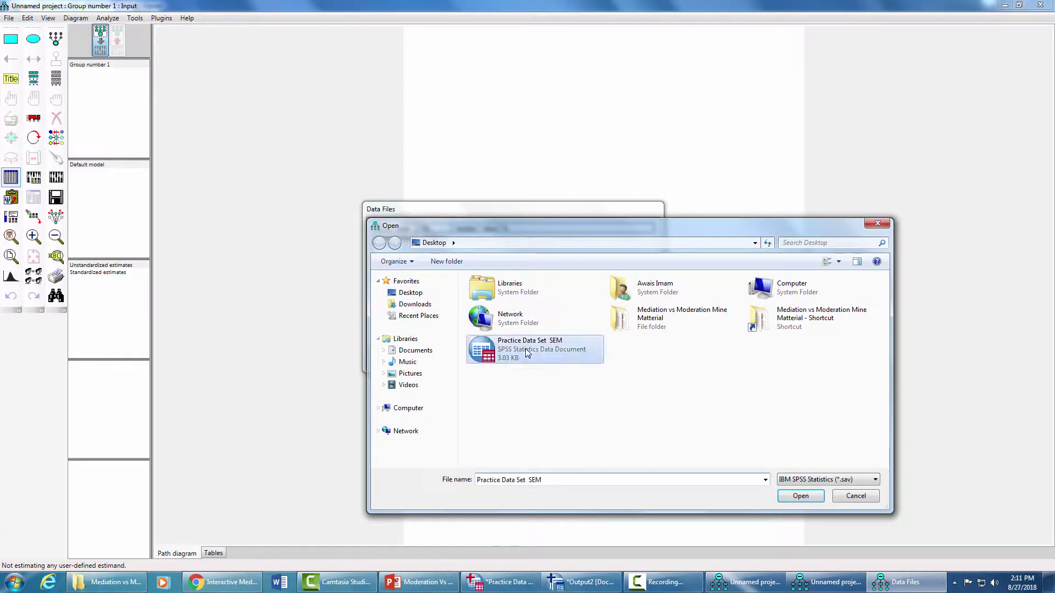
double_click(526, 353)
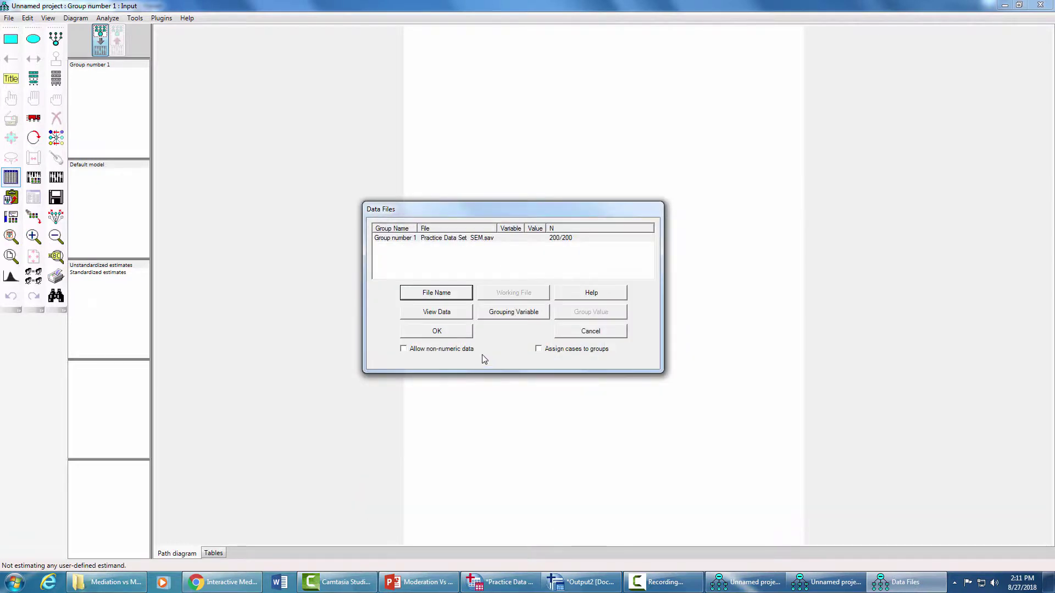
left_click(454, 336)
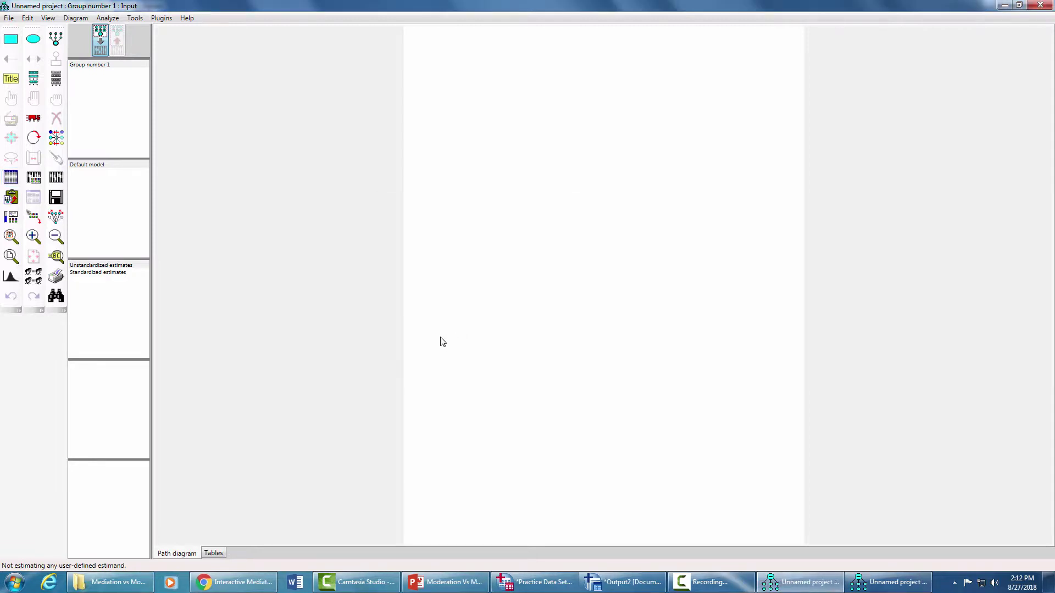
Step: Place the dataset variables Readings, Score and Speed on the path diagram, with Speed above and between the others and Score level with Readings
left_click(55, 78)
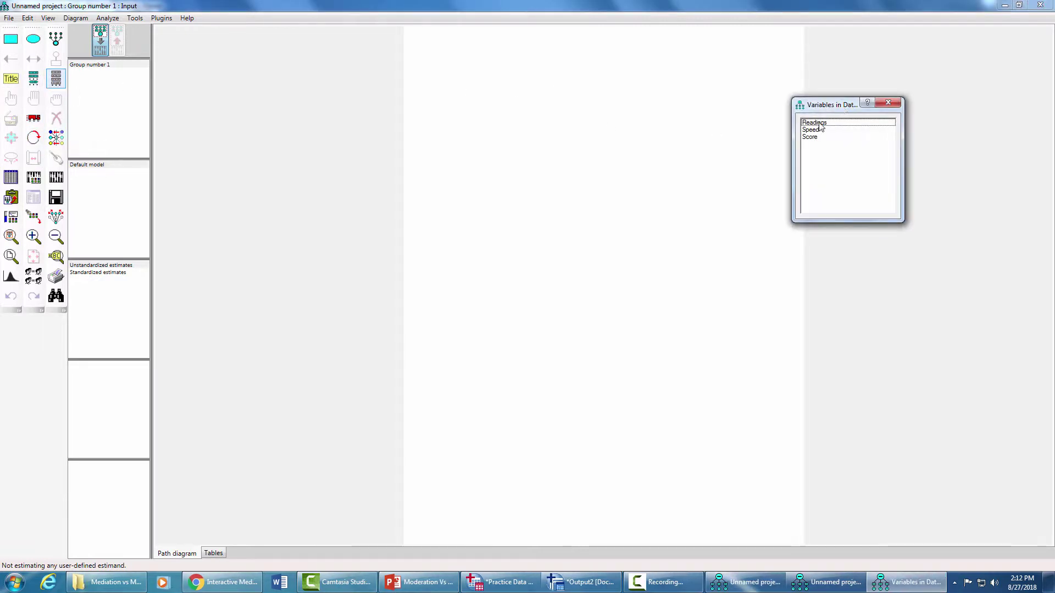
left_click_drag(823, 126, 493, 148)
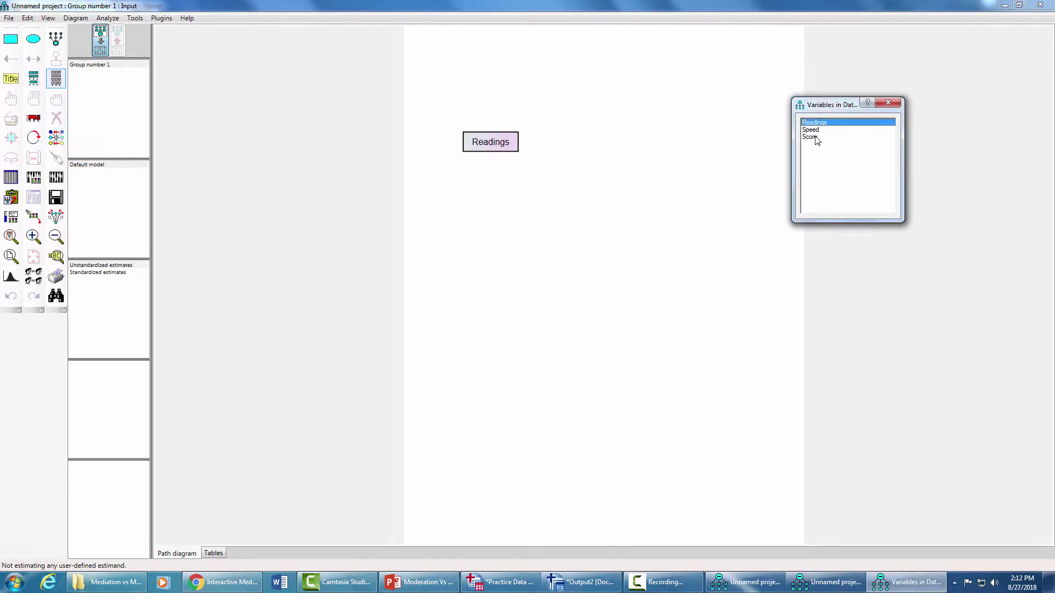
left_click_drag(813, 137, 674, 144)
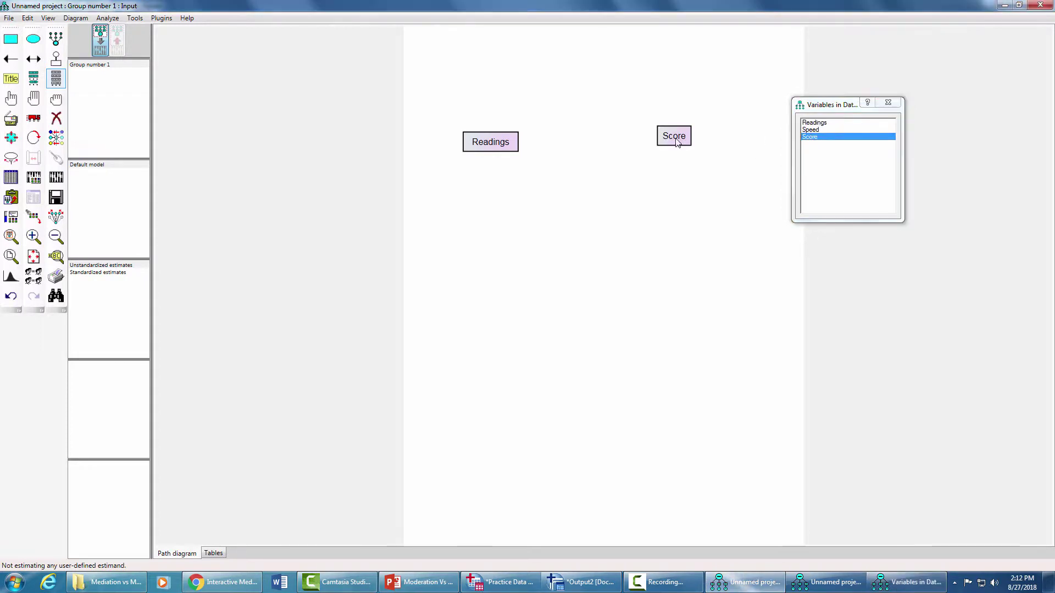
left_click_drag(808, 130, 587, 91)
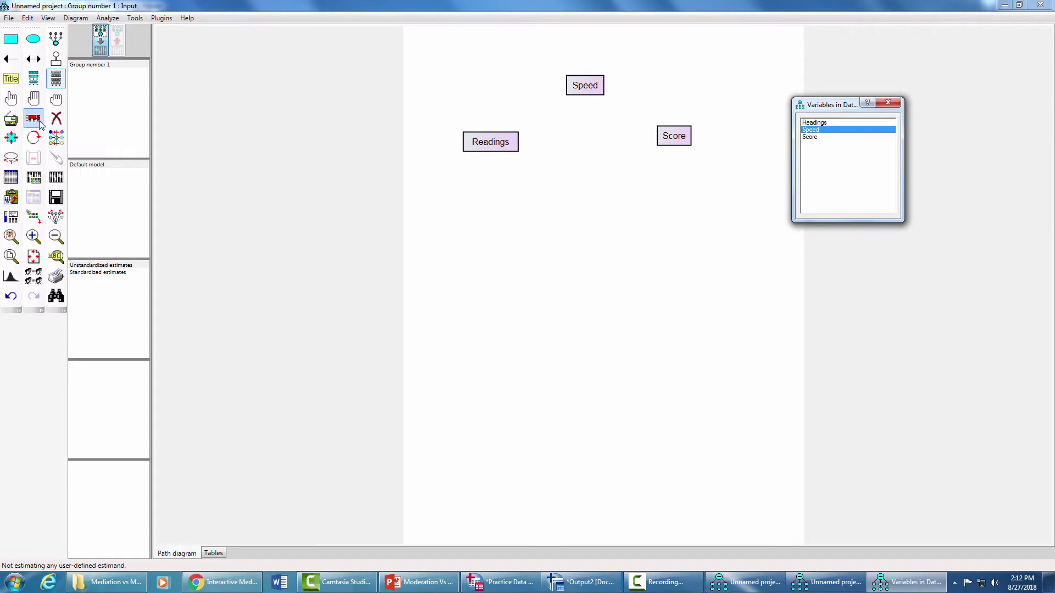
left_click(34, 119)
left_click_drag(676, 137, 673, 147)
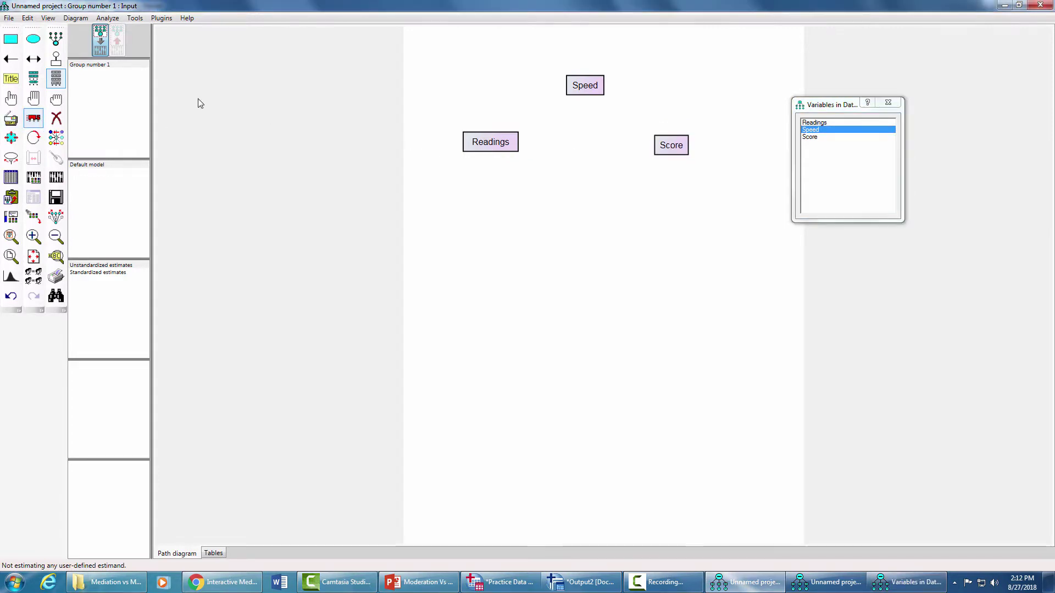
Step: Draw single-headed paths from Readings to Score, from Readings to Speed and from Speed to Score
left_click(33, 59)
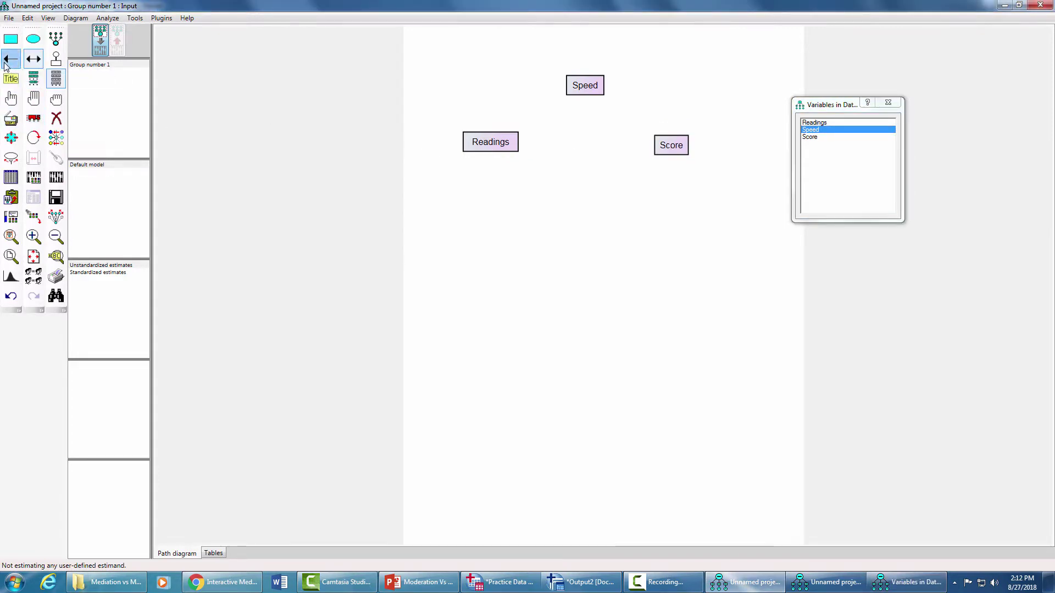
left_click(11, 59)
left_click_drag(520, 151, 662, 146)
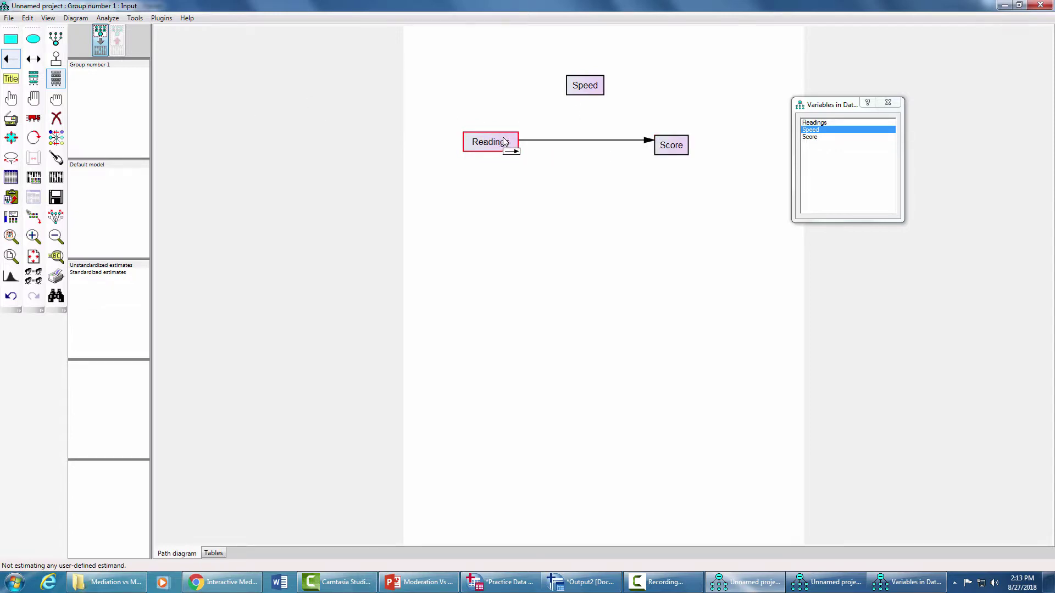
left_click_drag(505, 140, 667, 149)
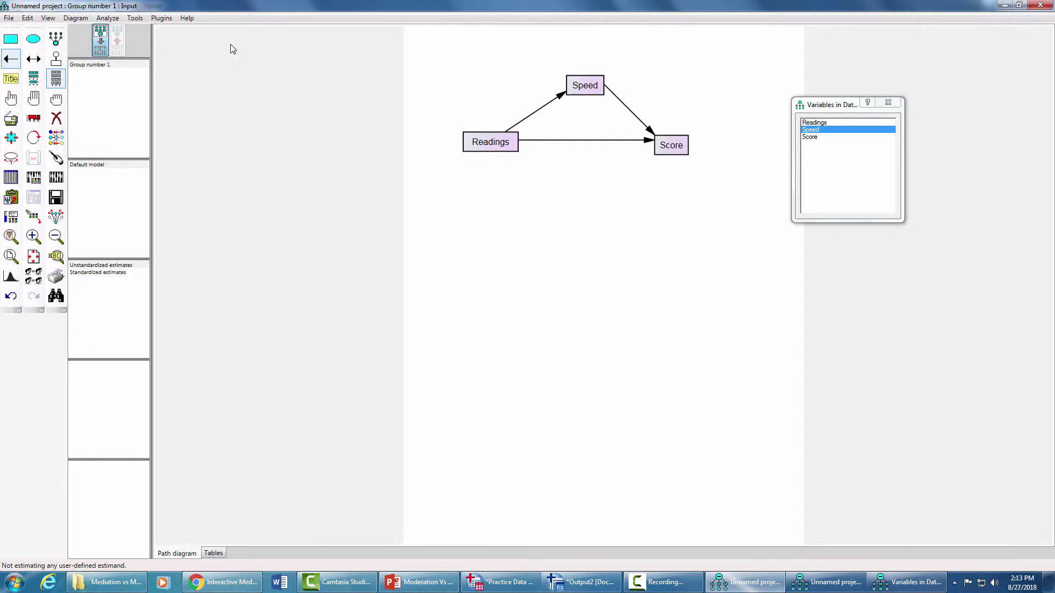
Step: Add error terms to Speed and Score and name the unobserved variables automatically
left_click(56, 62)
left_click(586, 85)
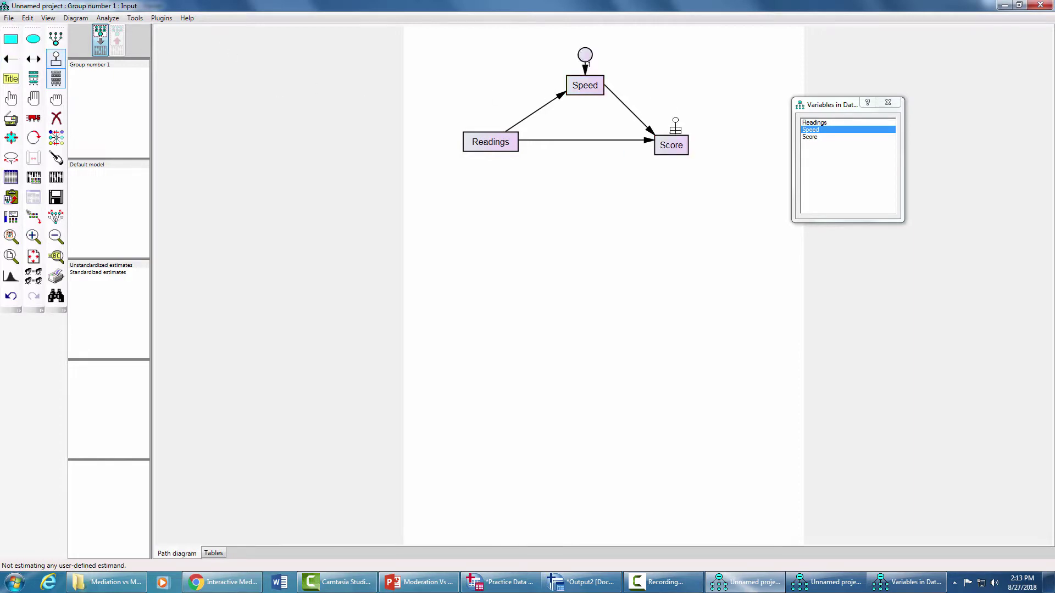
left_click(679, 145)
left_click(161, 18)
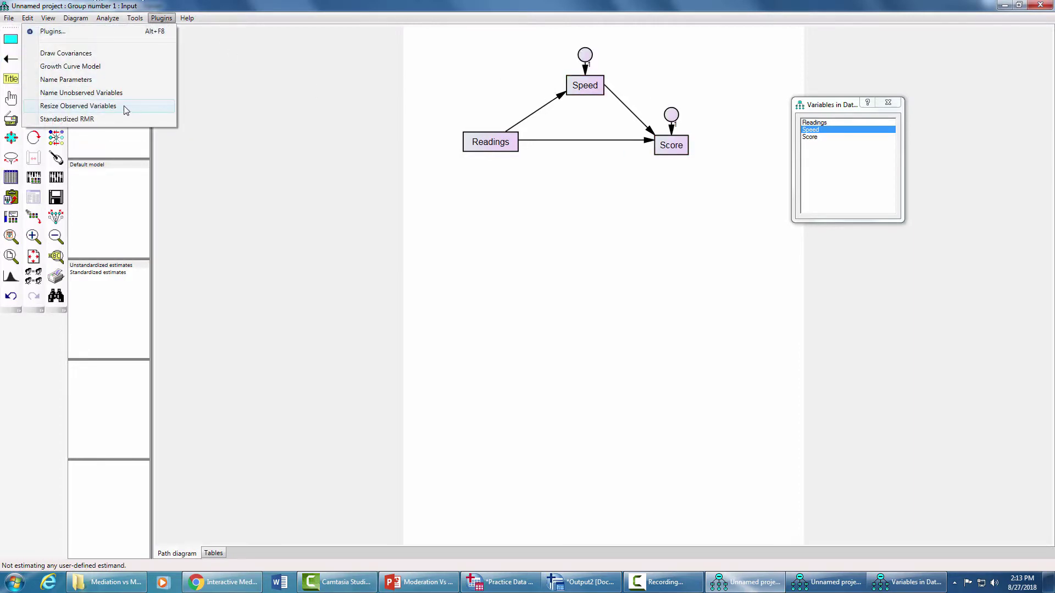
left_click(117, 93)
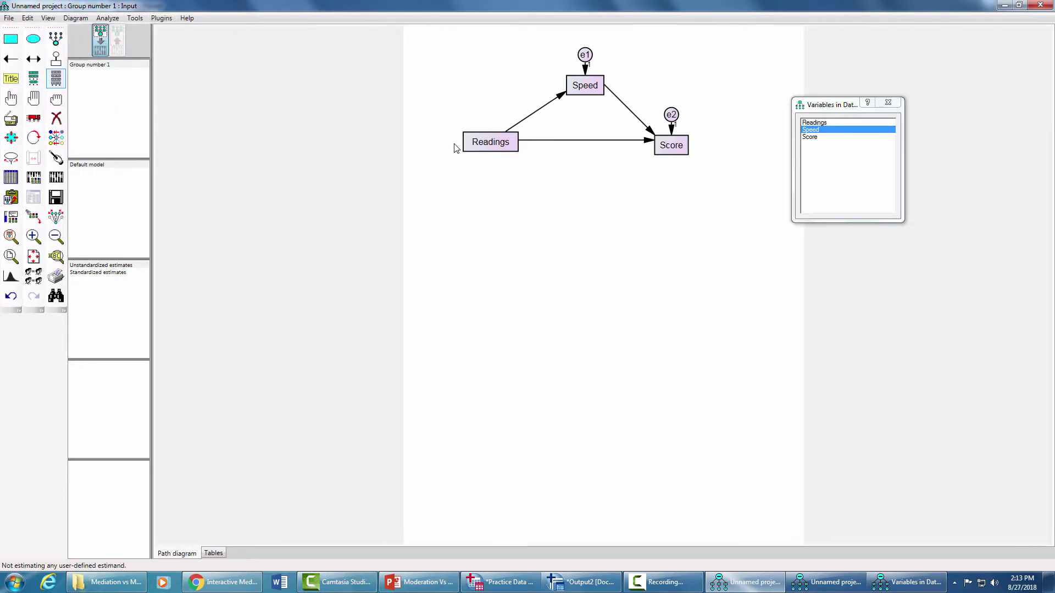
Step: Set the analysis to bootstrap 2000 samples with 95 bias-corrected confidence intervals, keeping standardized estimates and indirect, direct & total effects in the output
left_click(34, 177)
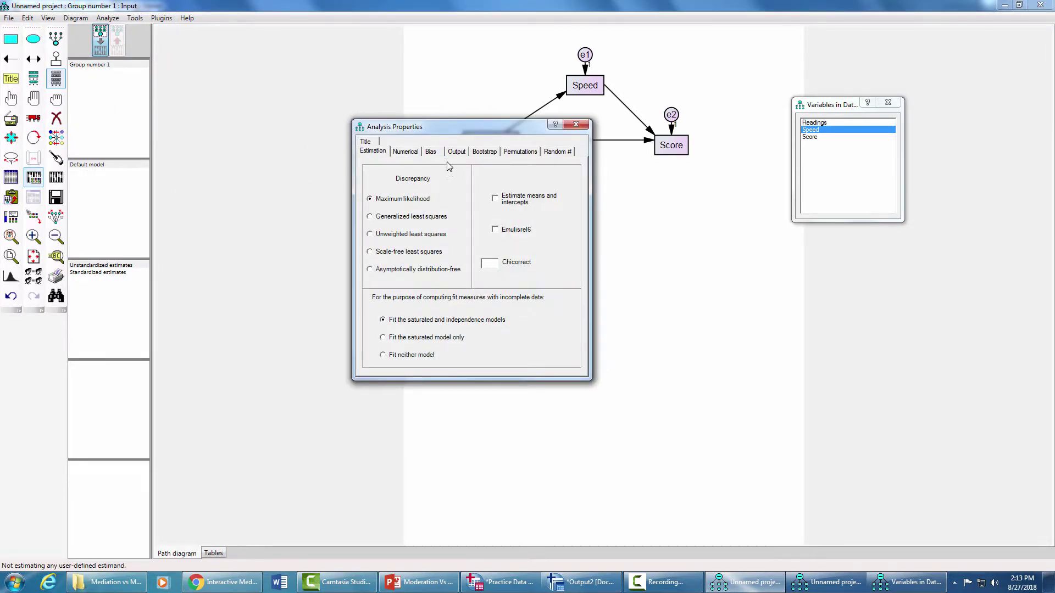
left_click(486, 153)
left_click(404, 190)
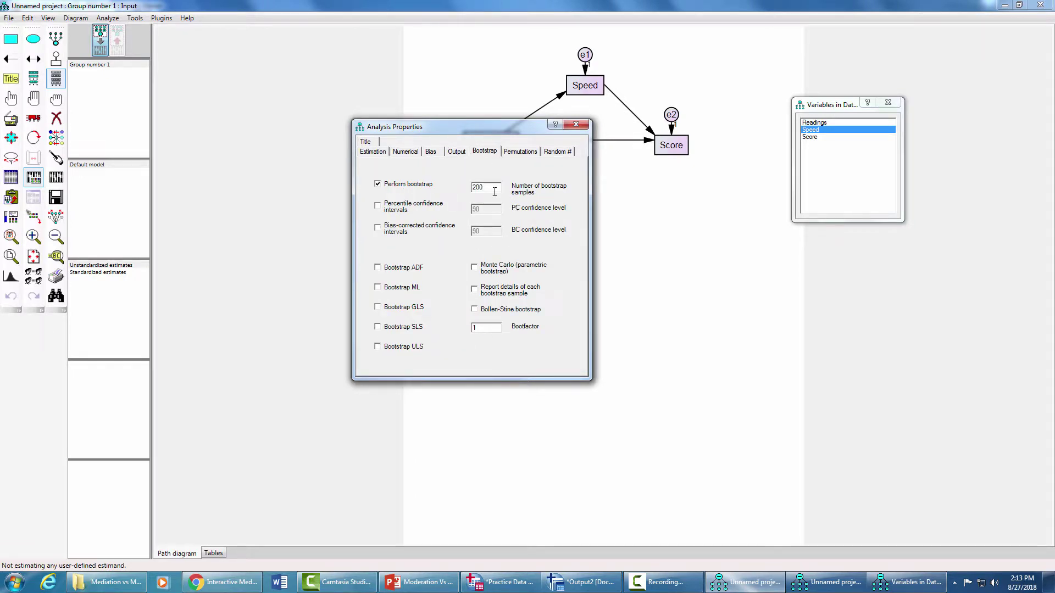
left_click(494, 191)
type("0")
left_click(398, 226)
left_click(493, 232)
type("5")
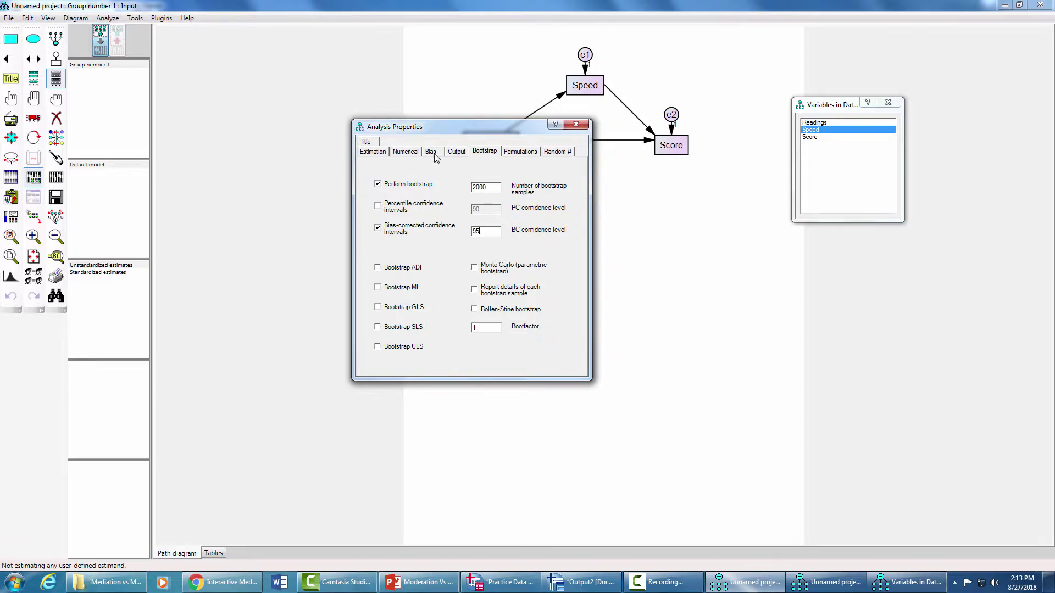
left_click(454, 153)
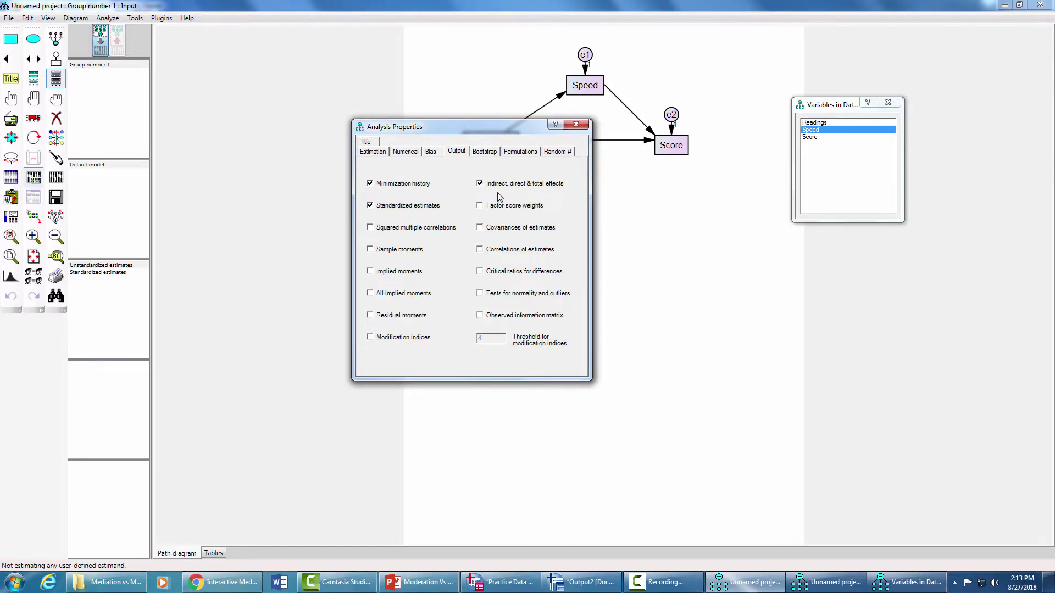
left_click(574, 125)
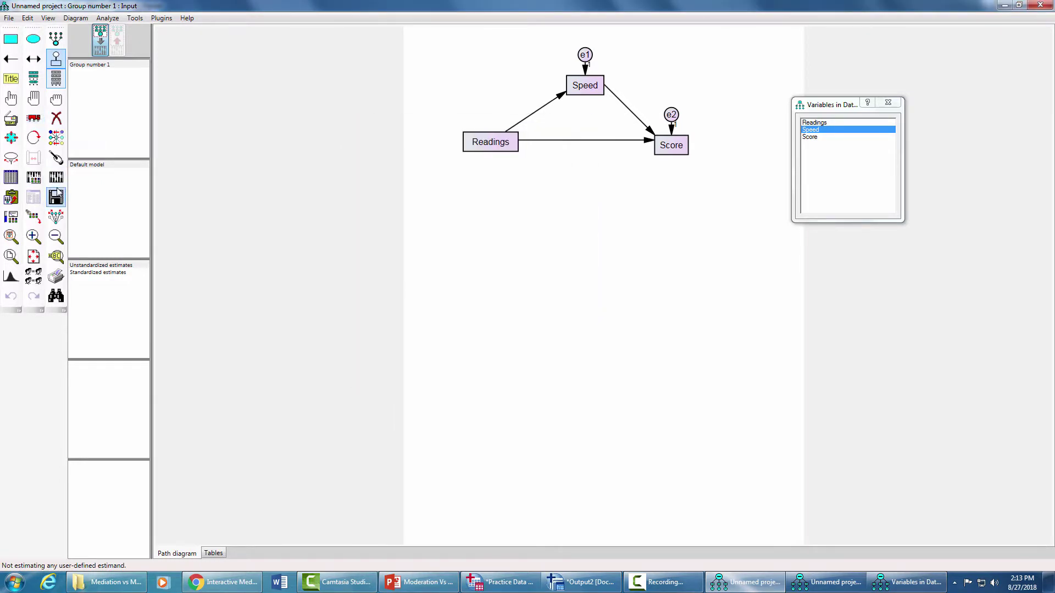
Step: Try to calculate the estimates, and save the model on the Desktop as mm
left_click(58, 179)
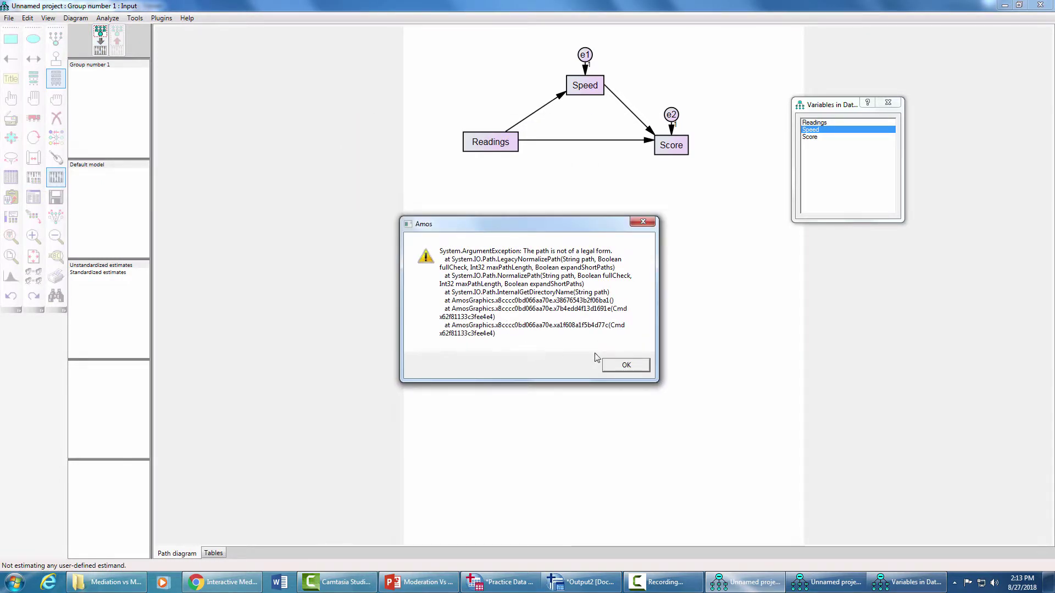
left_click(621, 366)
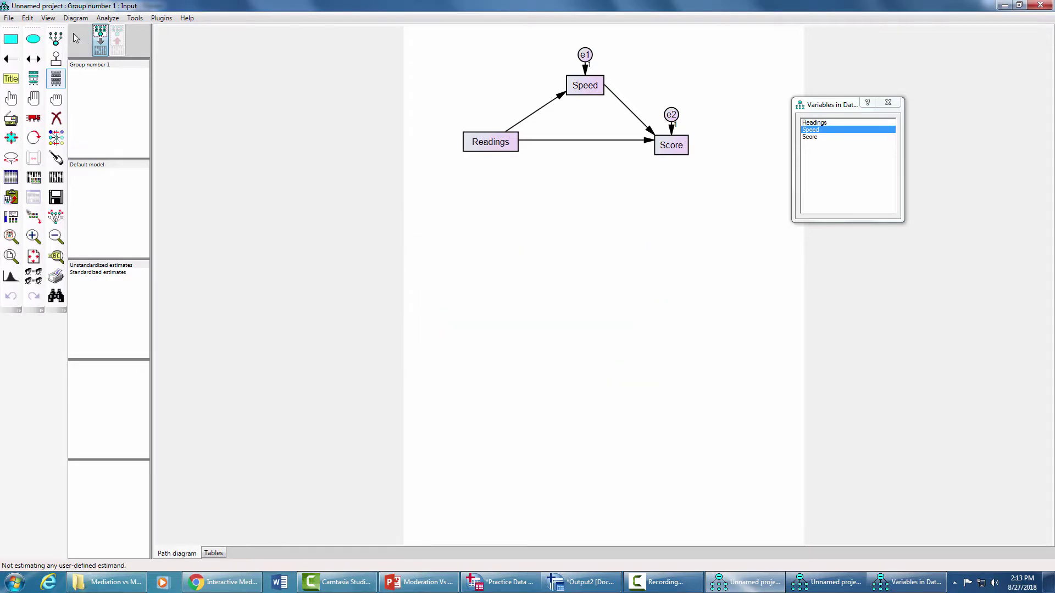
left_click(9, 18)
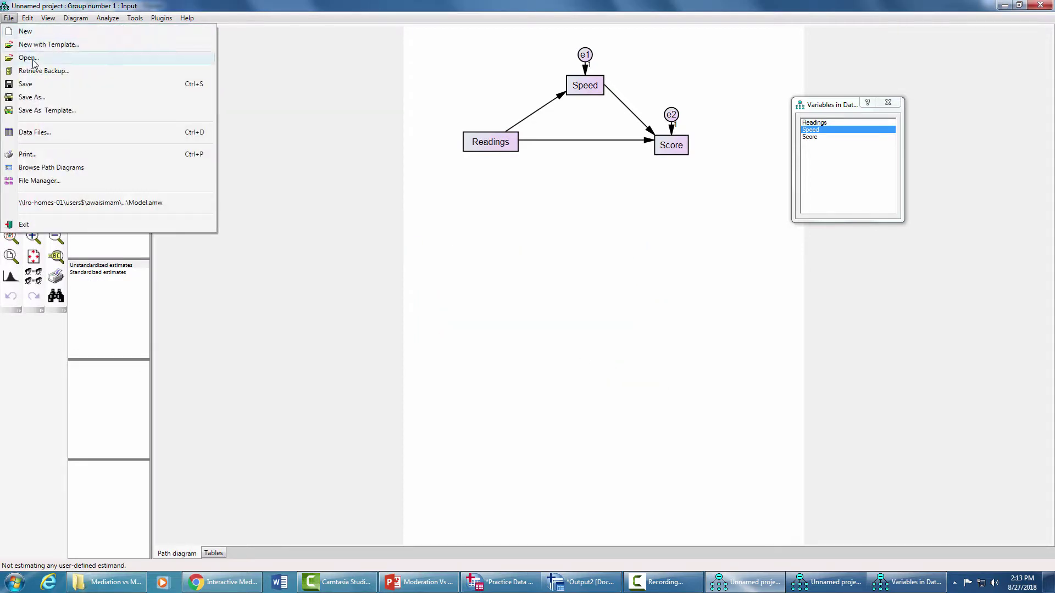
left_click(36, 88)
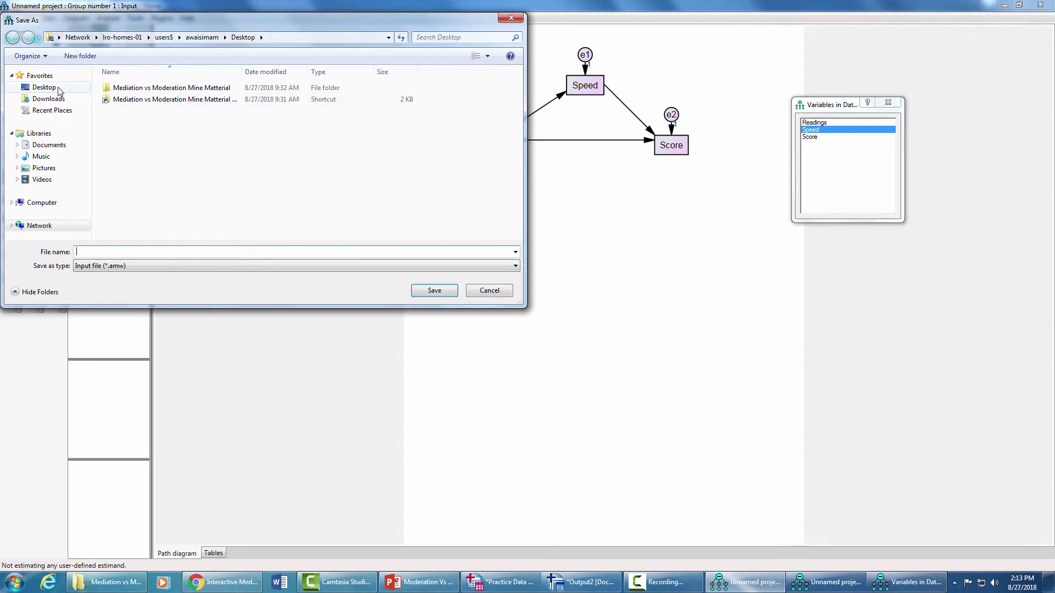
left_click(78, 92)
left_click(140, 256)
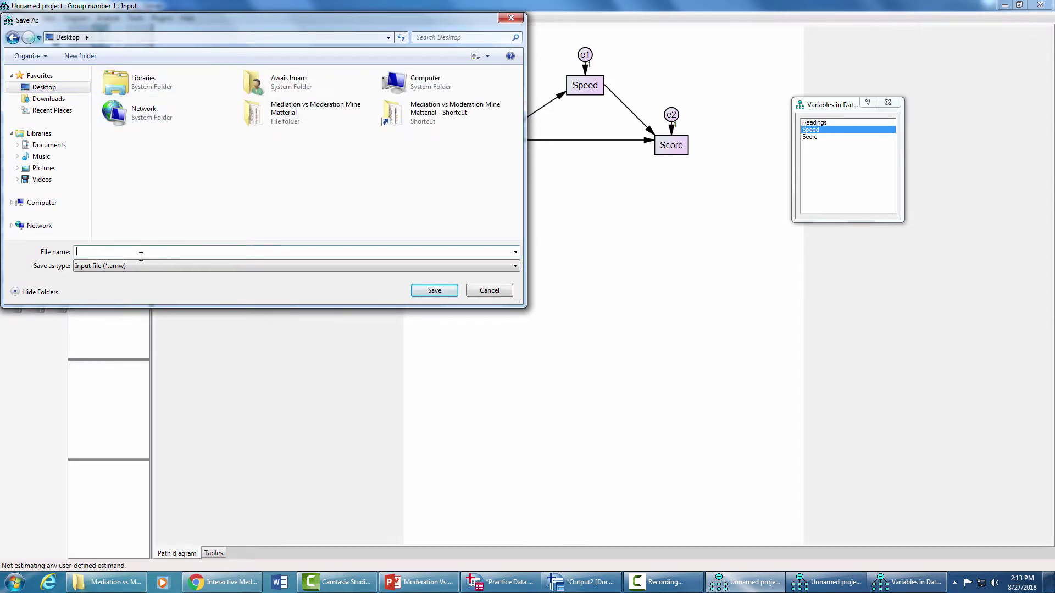
type("mm")
left_click(434, 290)
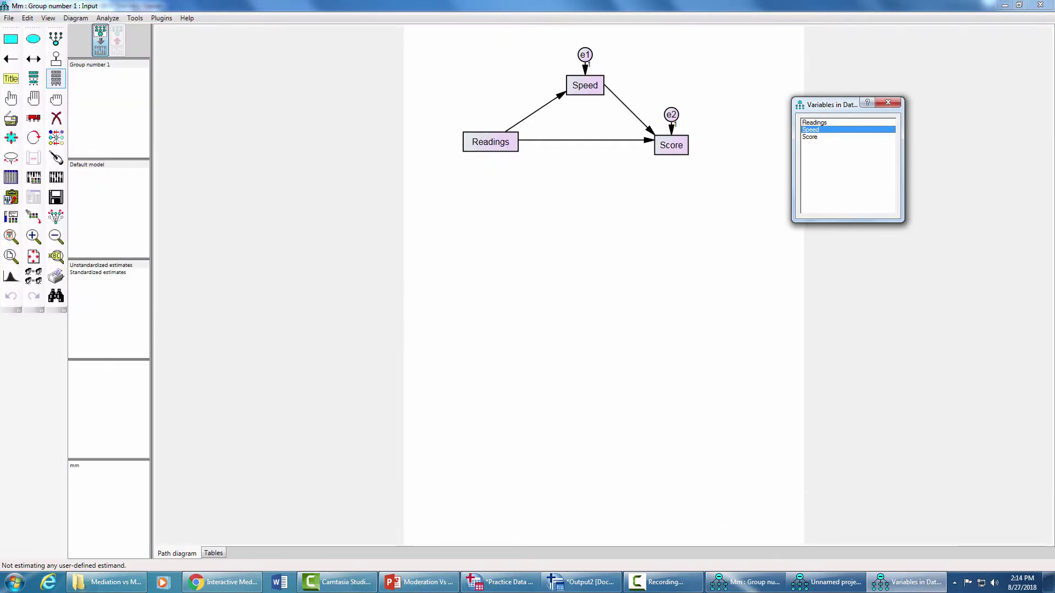
Step: Calculate the model estimates and open the text output in a maximized window
left_click(56, 178)
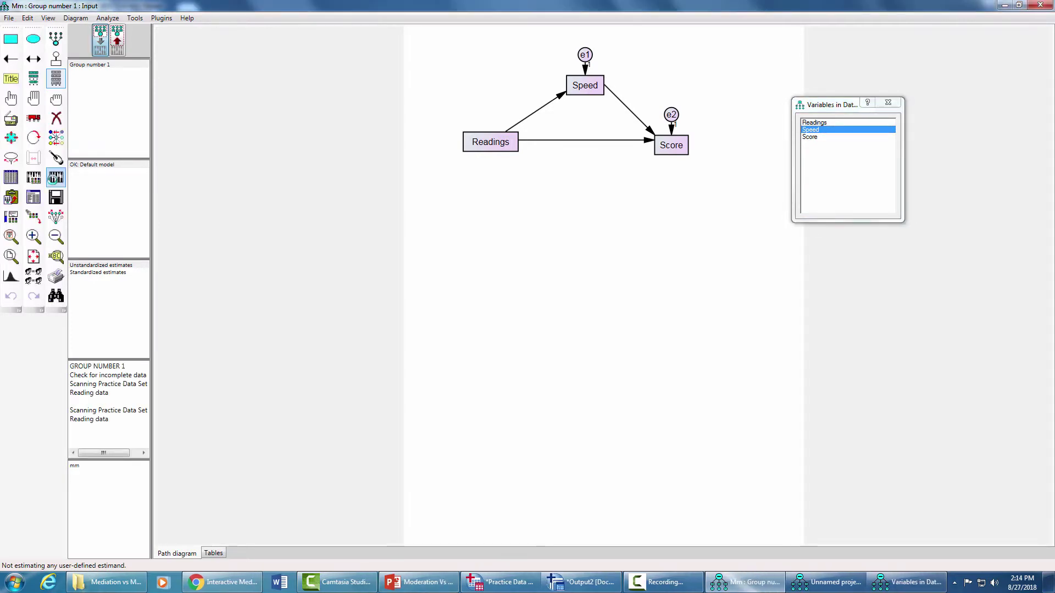
left_click(33, 201)
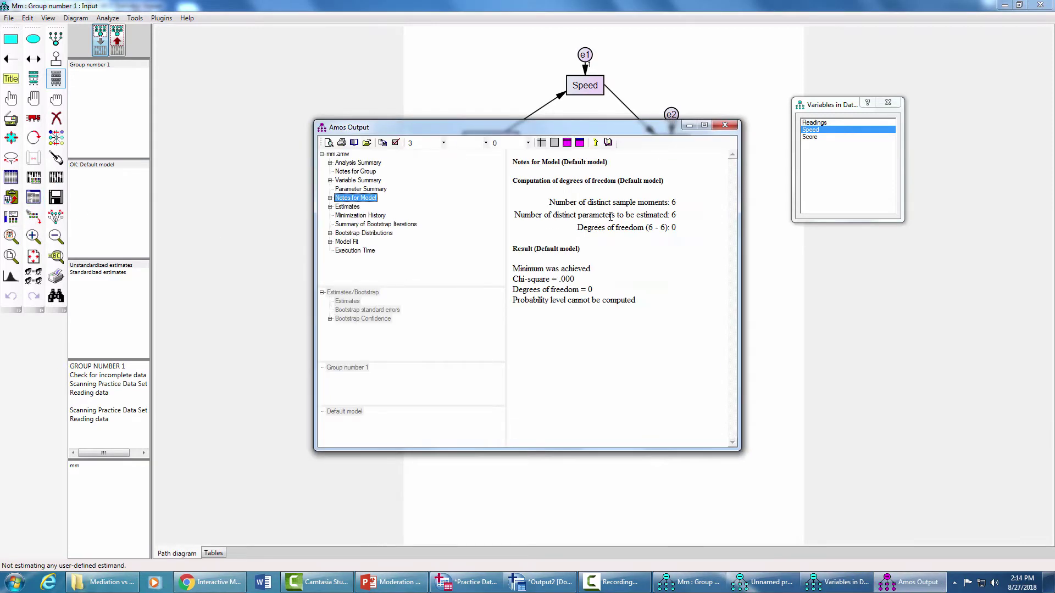
left_click(705, 125)
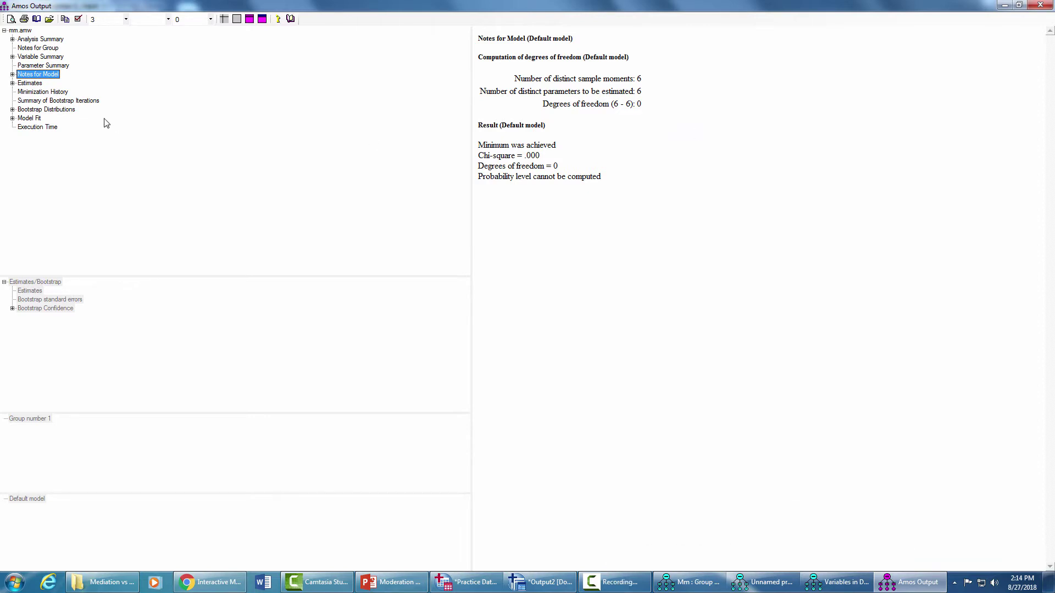
Step: Examine the Standardized Total Effects matrix and its bias-corrected two-tailed bootstrap significance
left_click(12, 83)
left_click(20, 101)
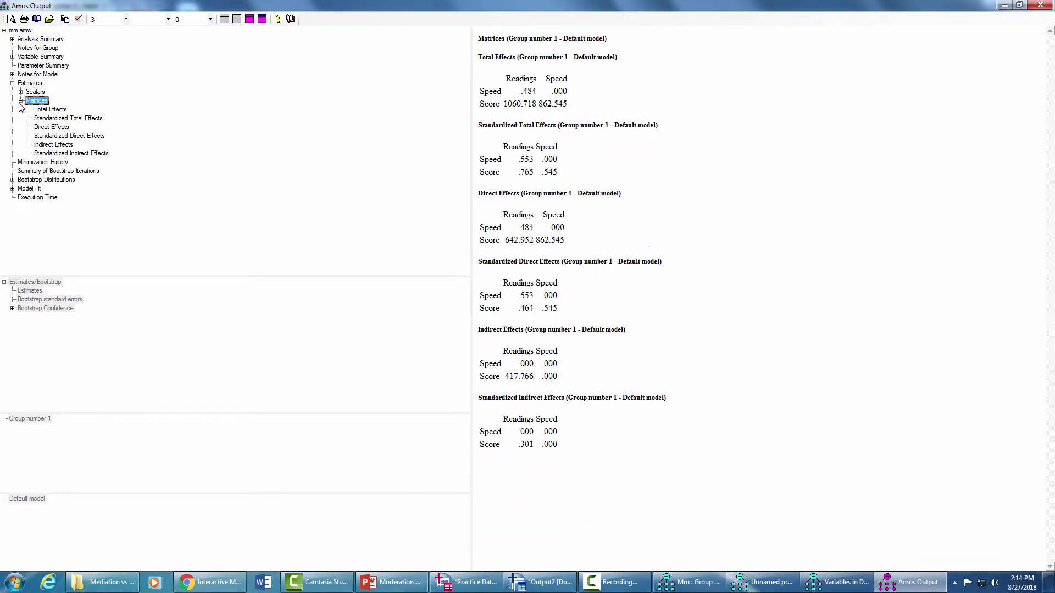
left_click(58, 119)
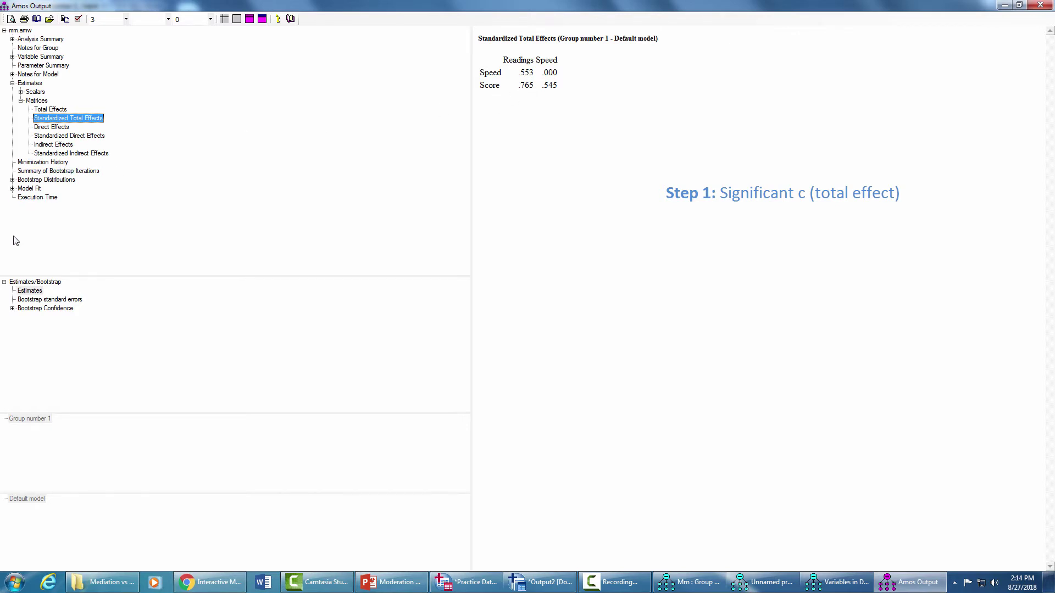
left_click(12, 308)
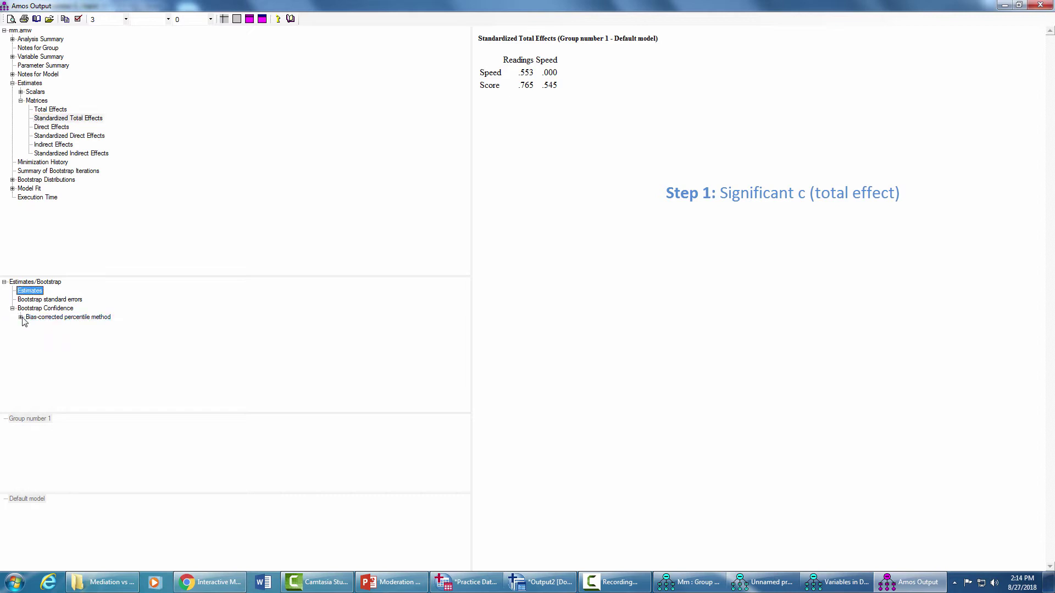
left_click(83, 346)
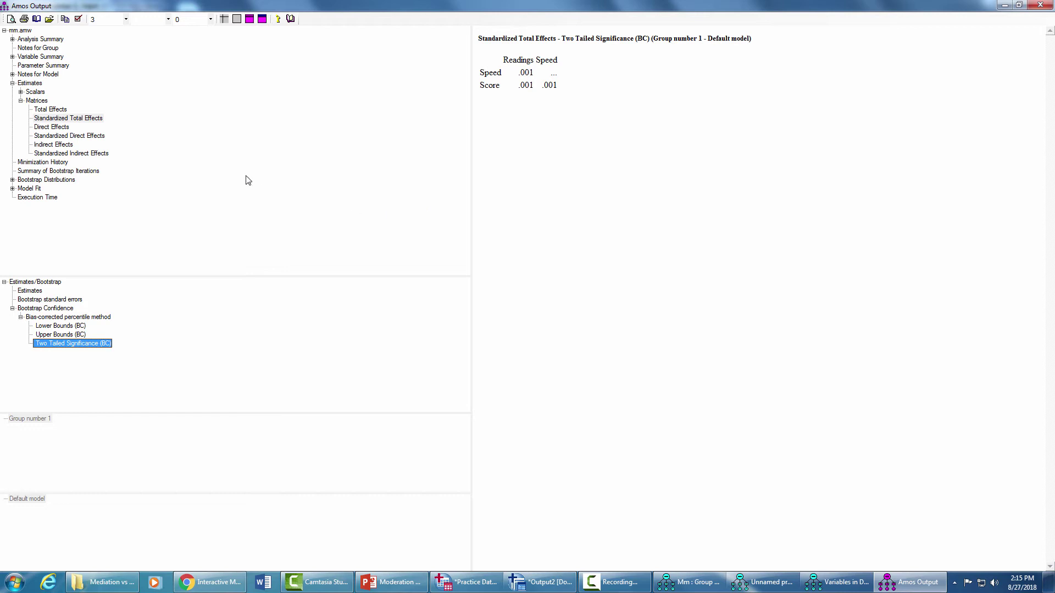
Step: Examine the Direct Effects estimates together with their bias-corrected two-tailed significance
left_click(53, 128)
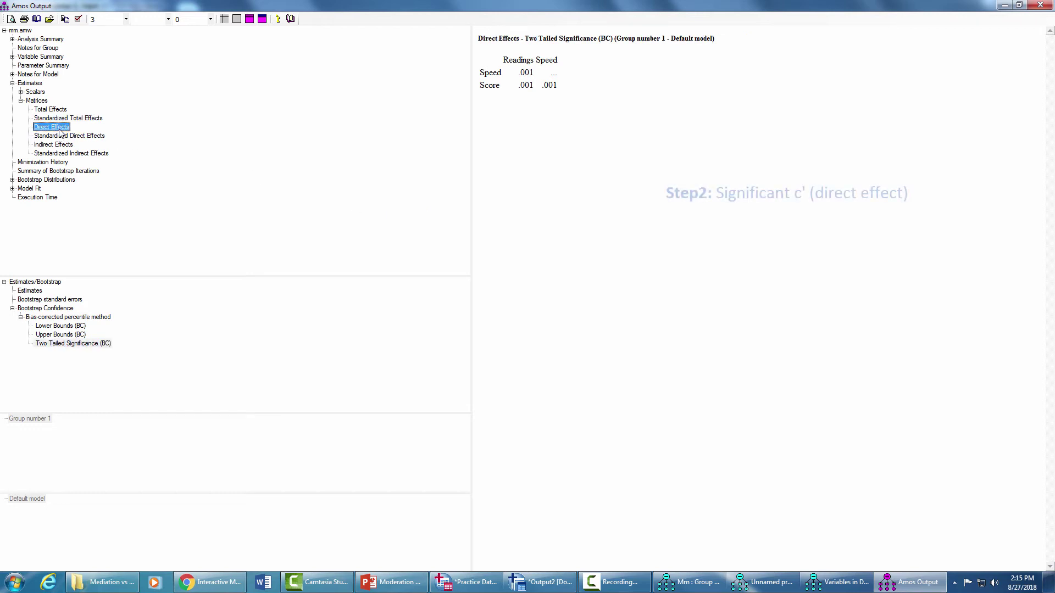
left_click(30, 291)
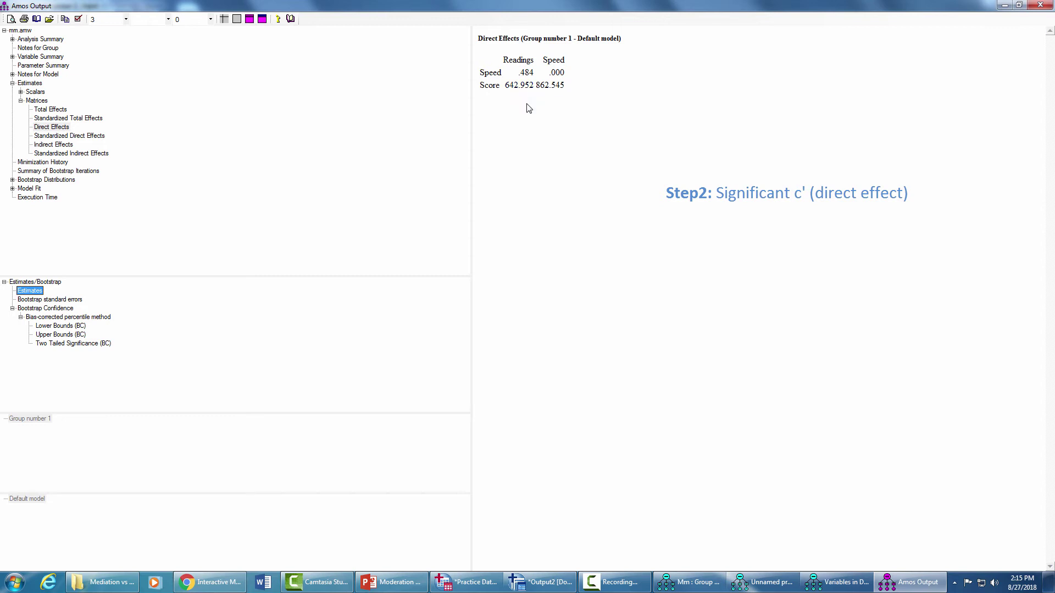
left_click(90, 344)
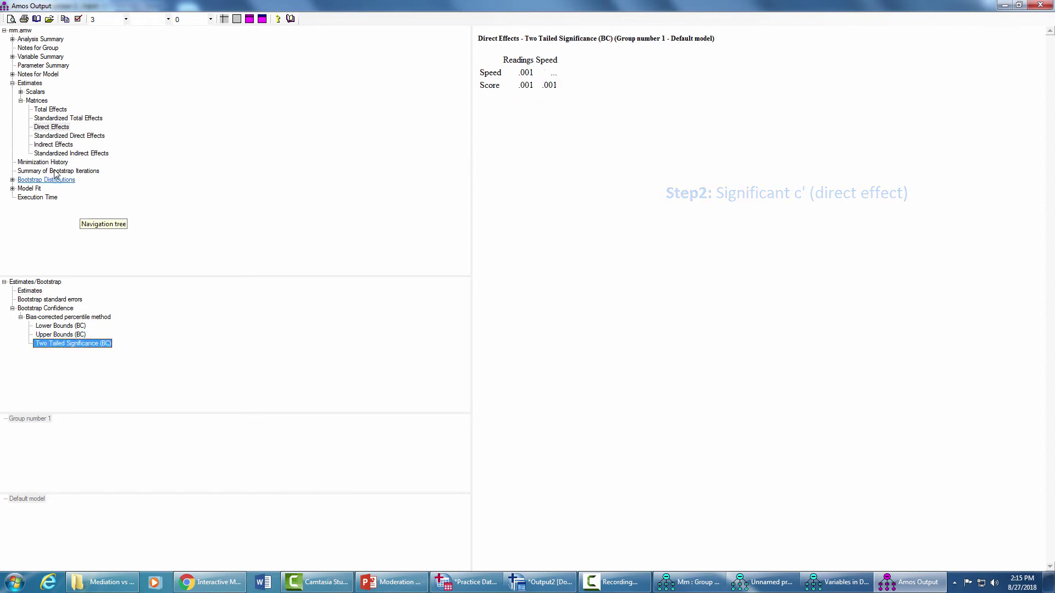
Step: Examine the Indirect Effects estimates and their two-tailed significance, comparing with the significance of the Direct Effects and Standardized Indirect Effects
left_click(53, 146)
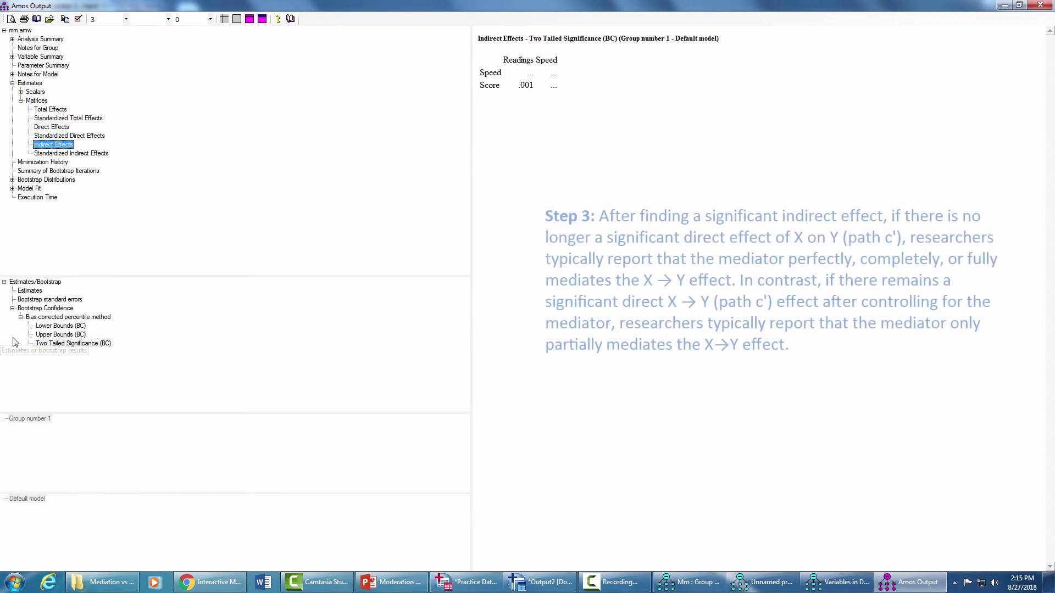
left_click(29, 291)
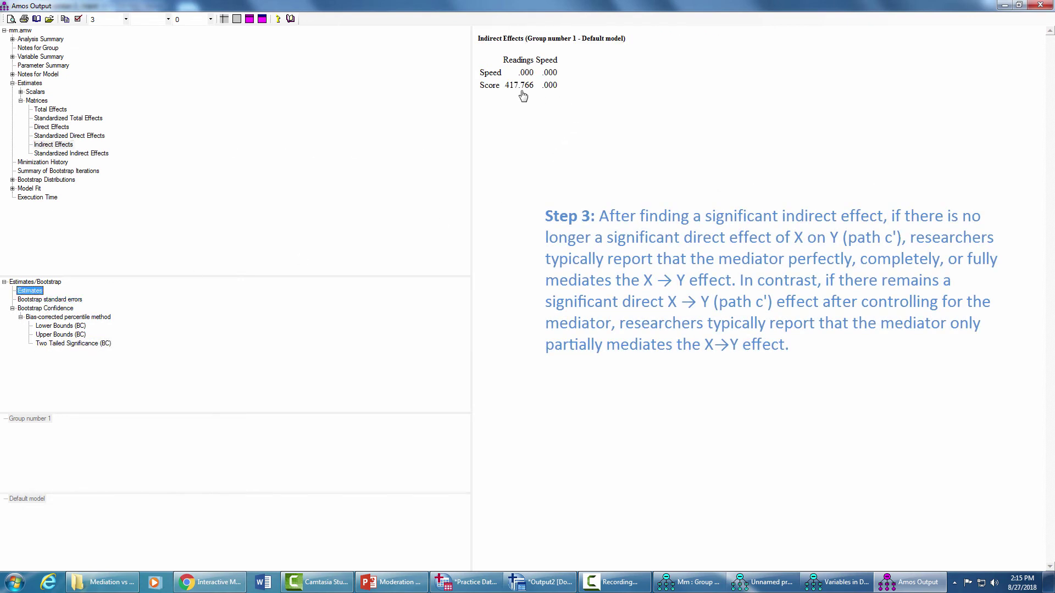
left_click(79, 344)
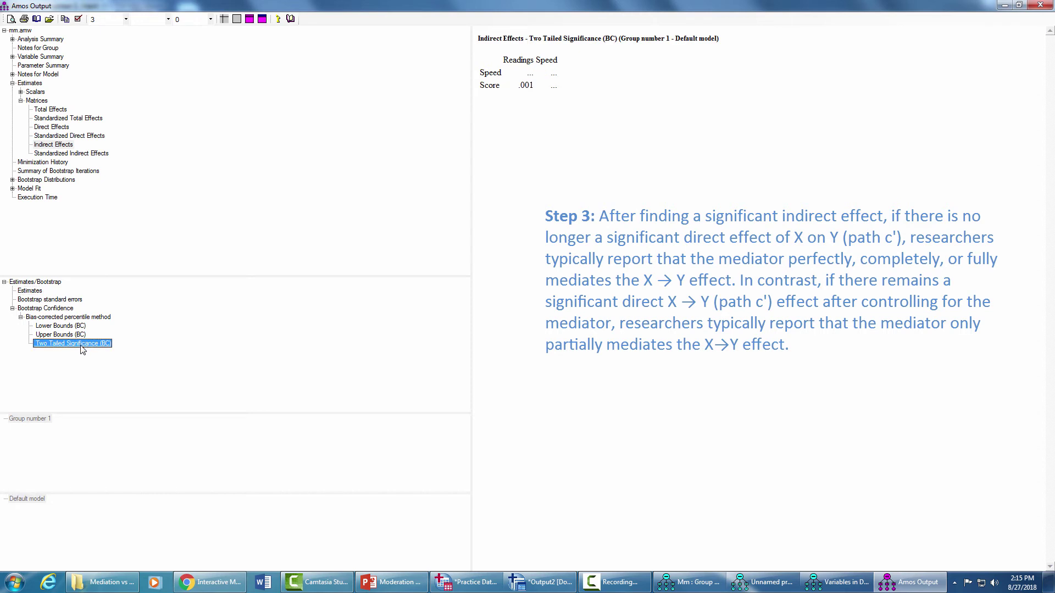
left_click(52, 127)
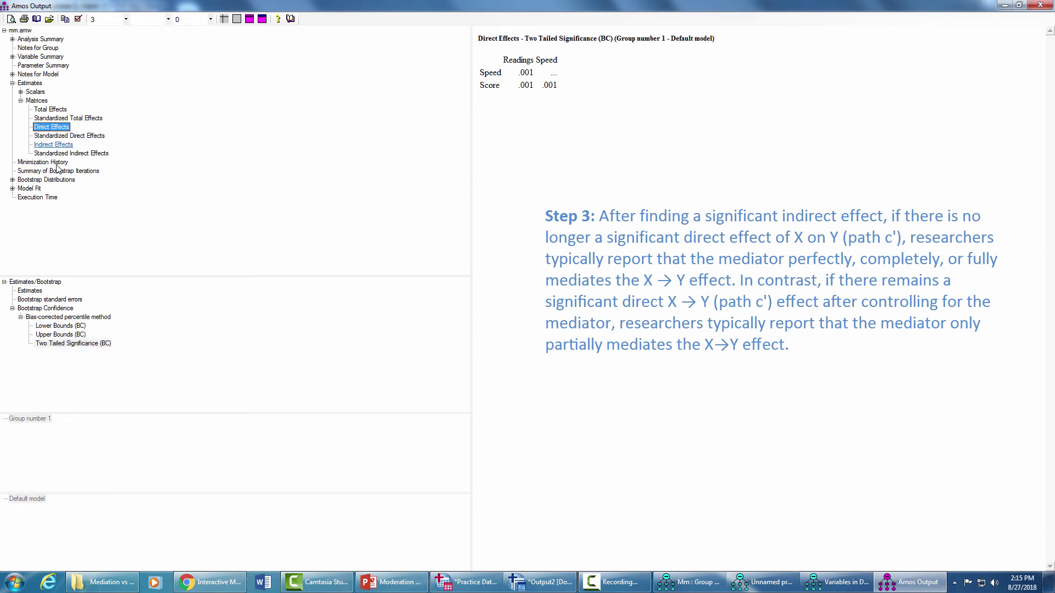
left_click(87, 154)
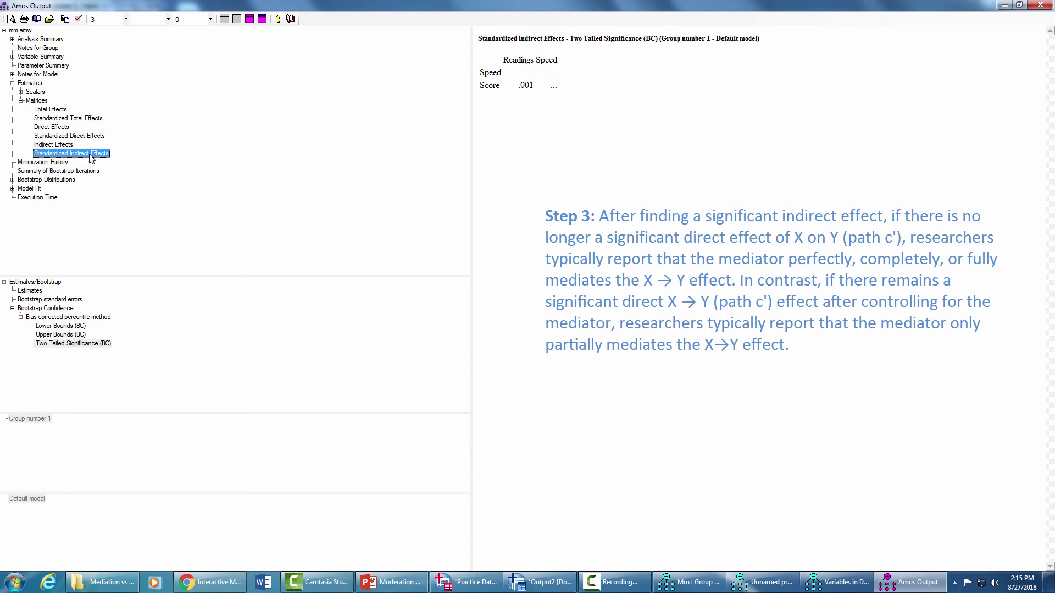